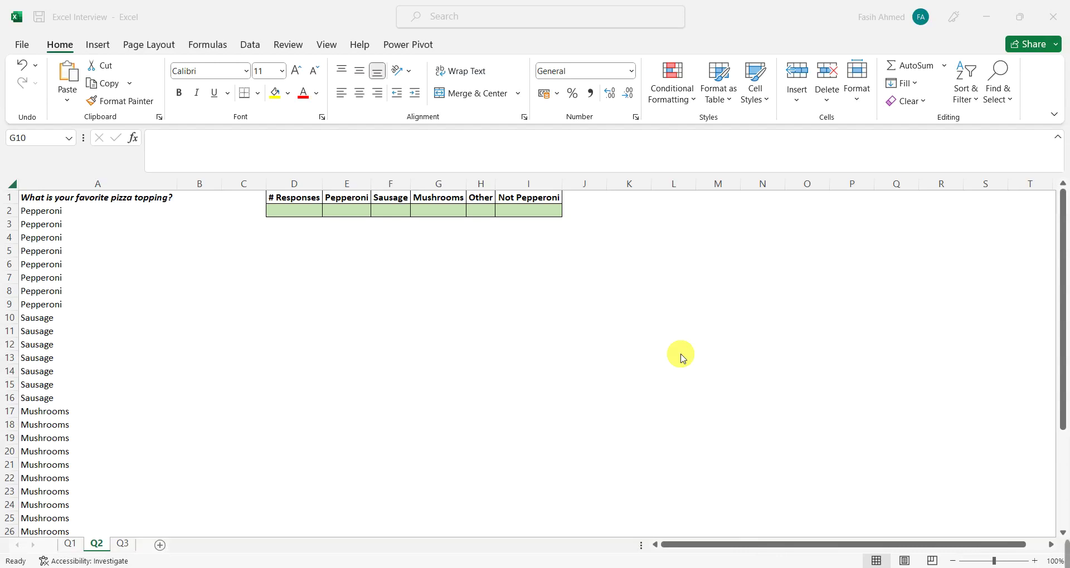
Examine the pizza topping survey responses in column A, from the question heading through Pepperoni, Sausage, Mushrooms, Anchovies and Bellpeppers.
left_click(100, 200)
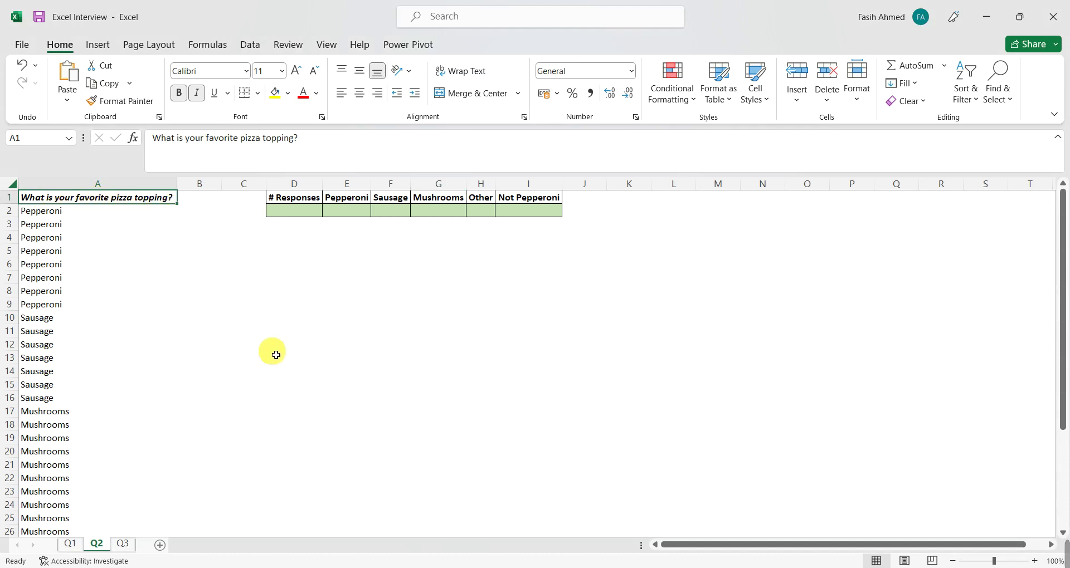
left_click(350, 266)
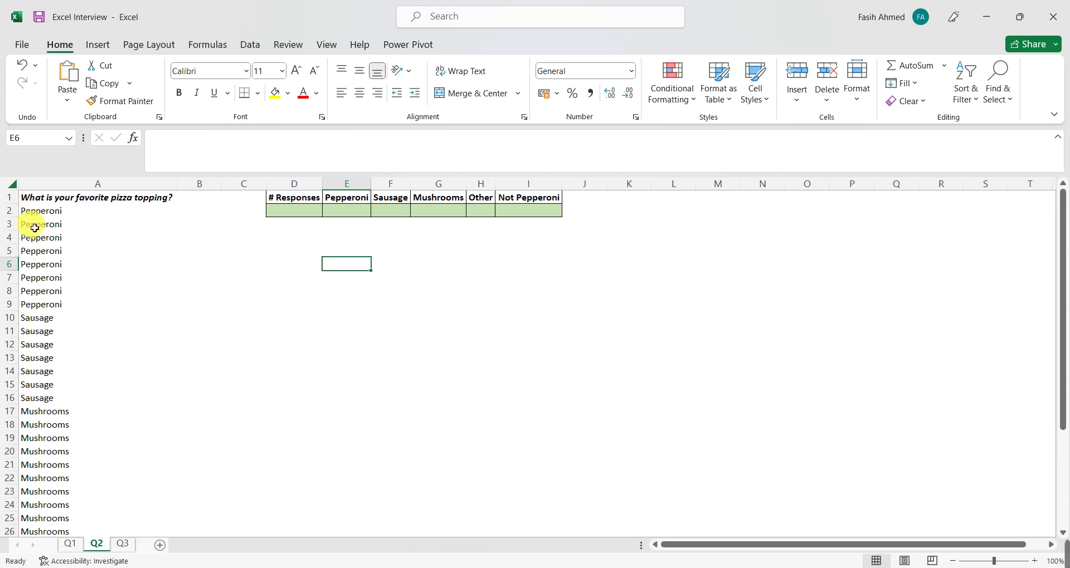
left_click(36, 221)
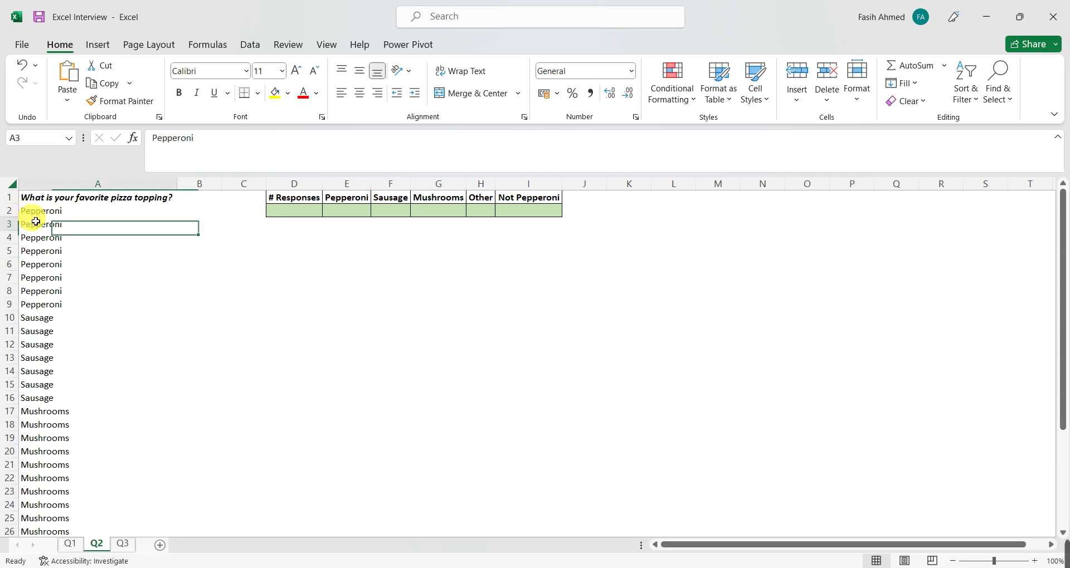
left_click(49, 319)
left_click(58, 412)
scroll(65, 447, "down", 3)
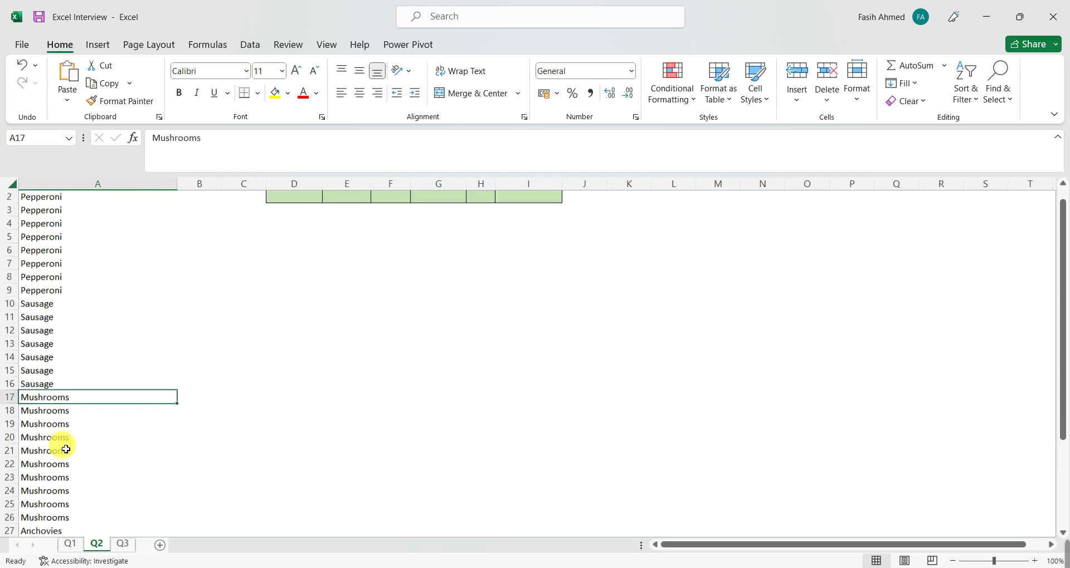
scroll(64, 443, "down", 1)
left_click(61, 387)
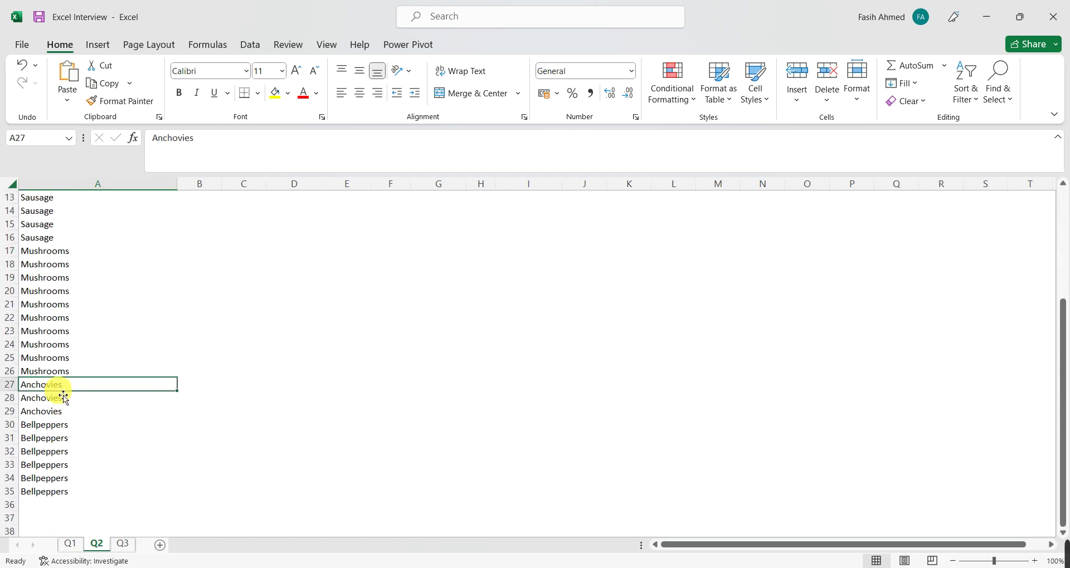
left_click(66, 428)
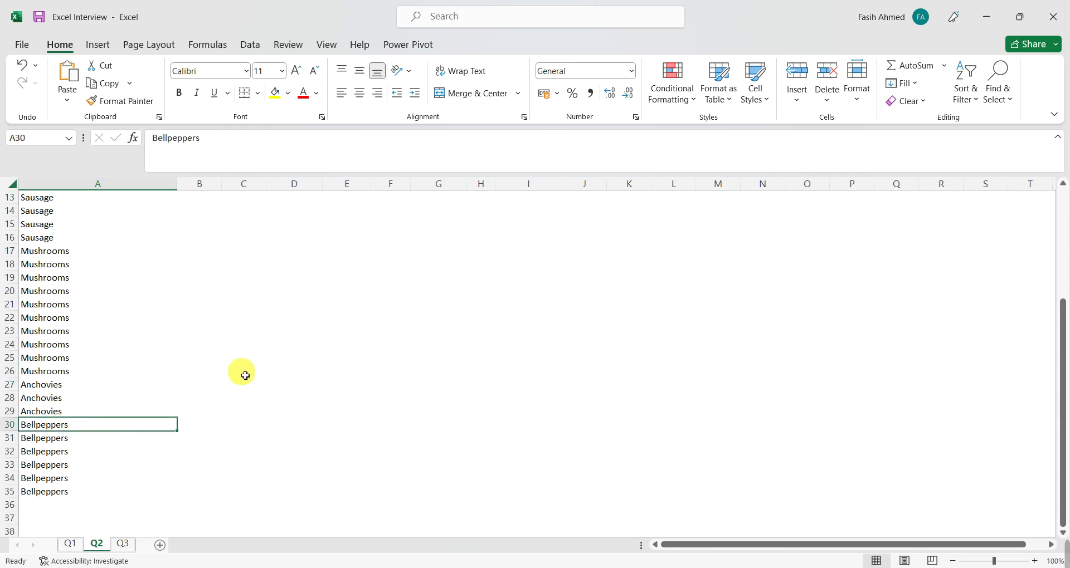
scroll(354, 363, "up", 4)
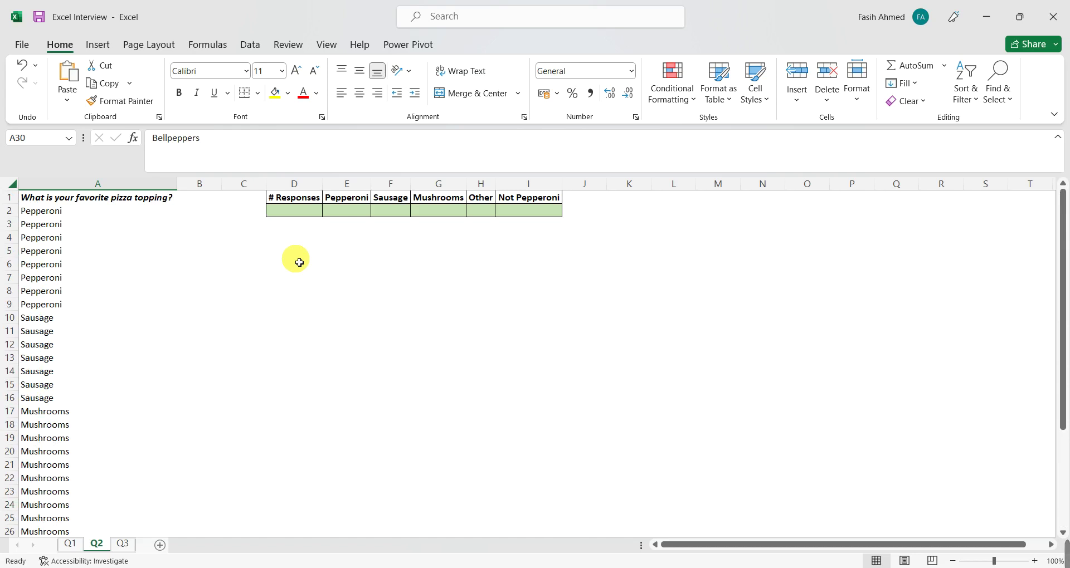
Examine the summary table's headings and empty result cells from # Responses in column D through Not Pepperoni in column I.
left_click(295, 198)
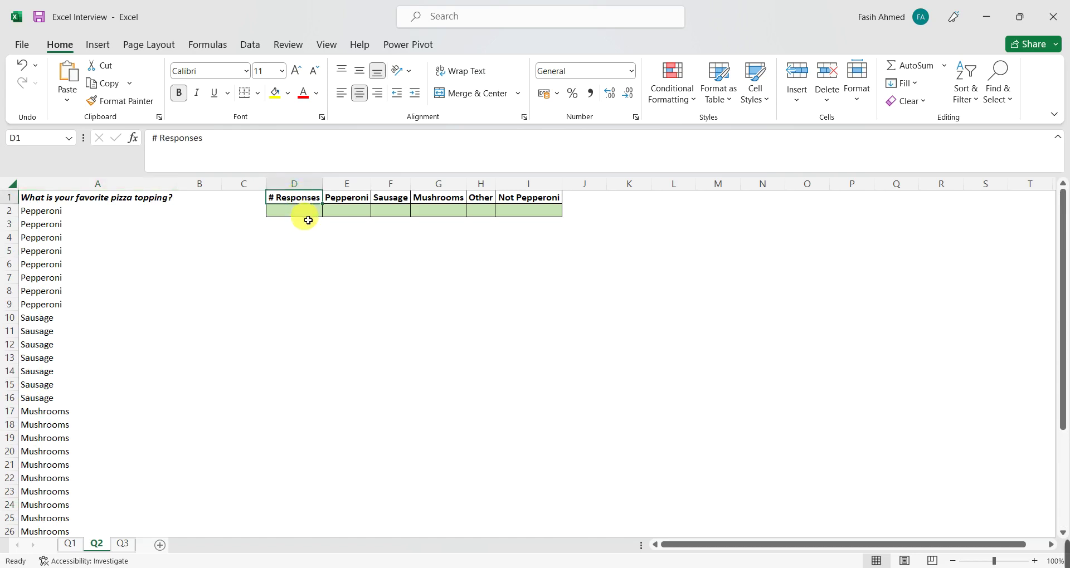
left_click(311, 238)
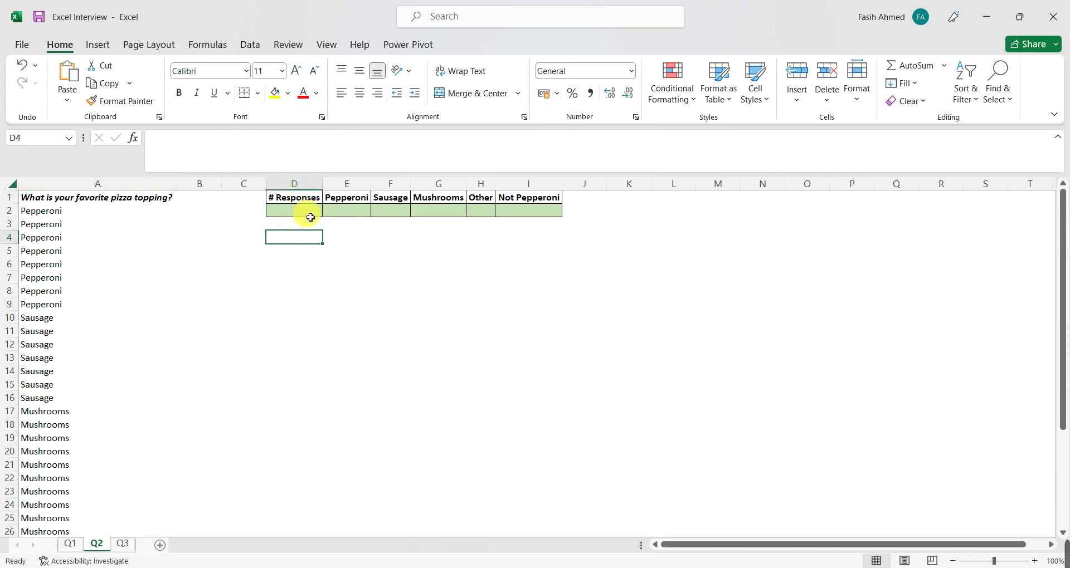
left_click(305, 203)
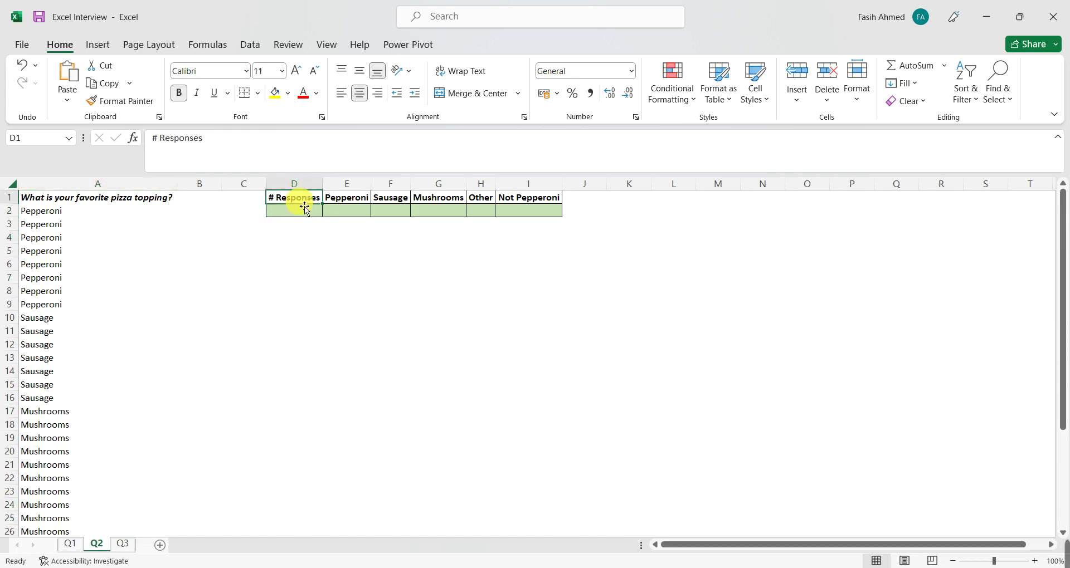
left_click(307, 214)
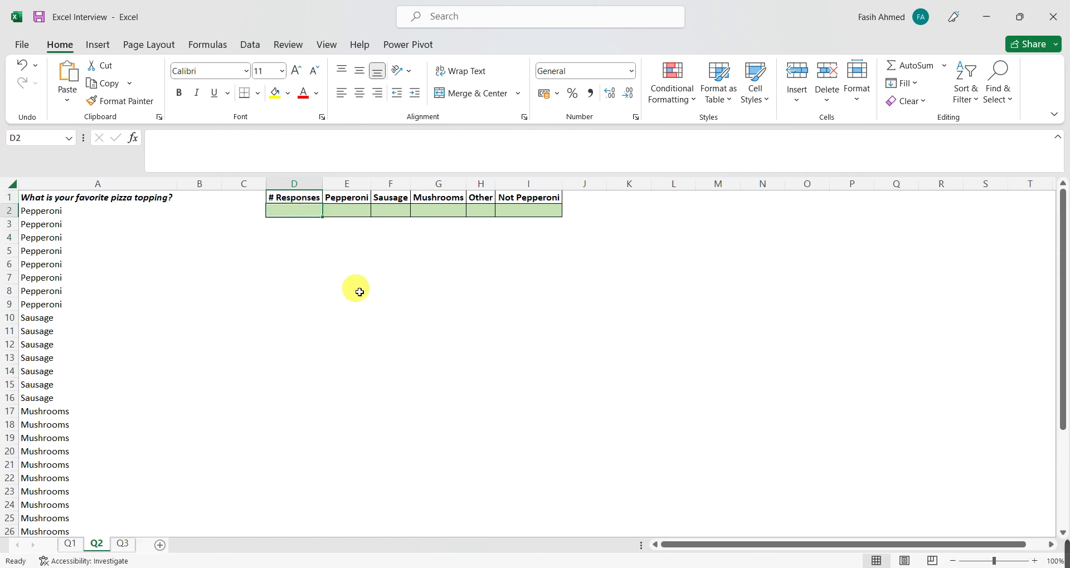
left_click(348, 210)
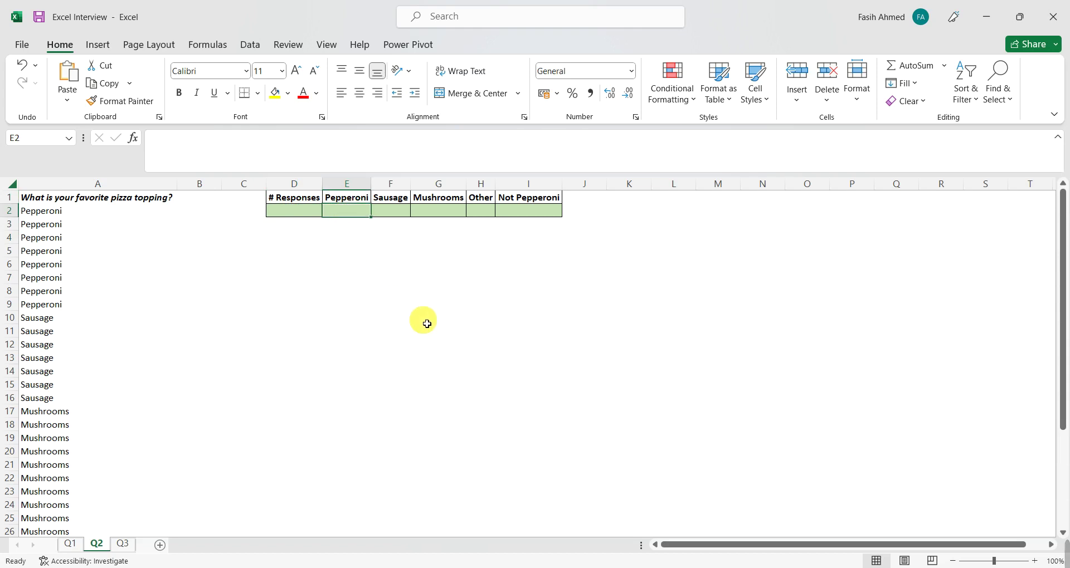
left_click(400, 214)
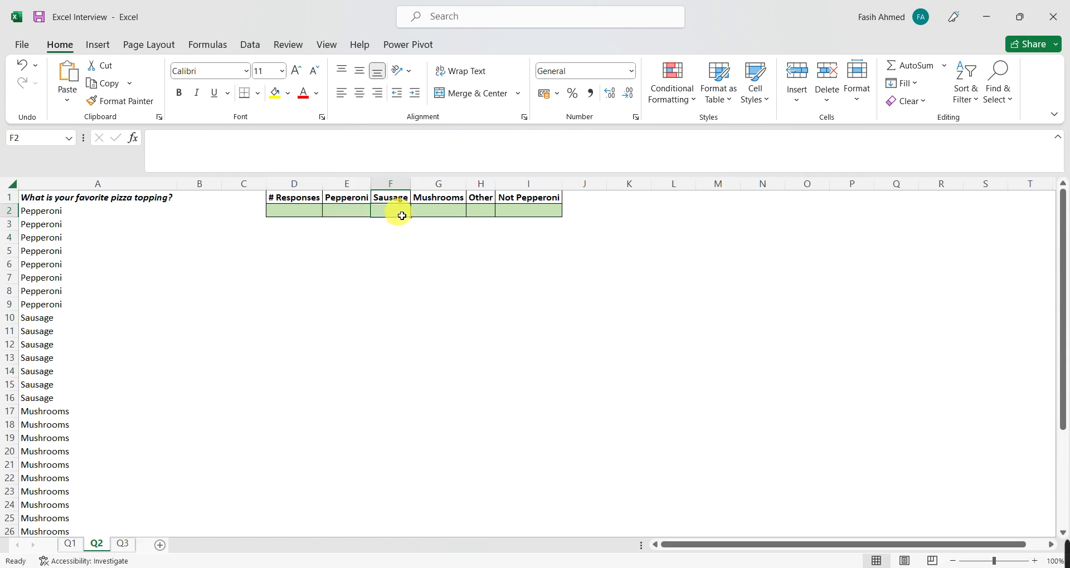
left_click(441, 212)
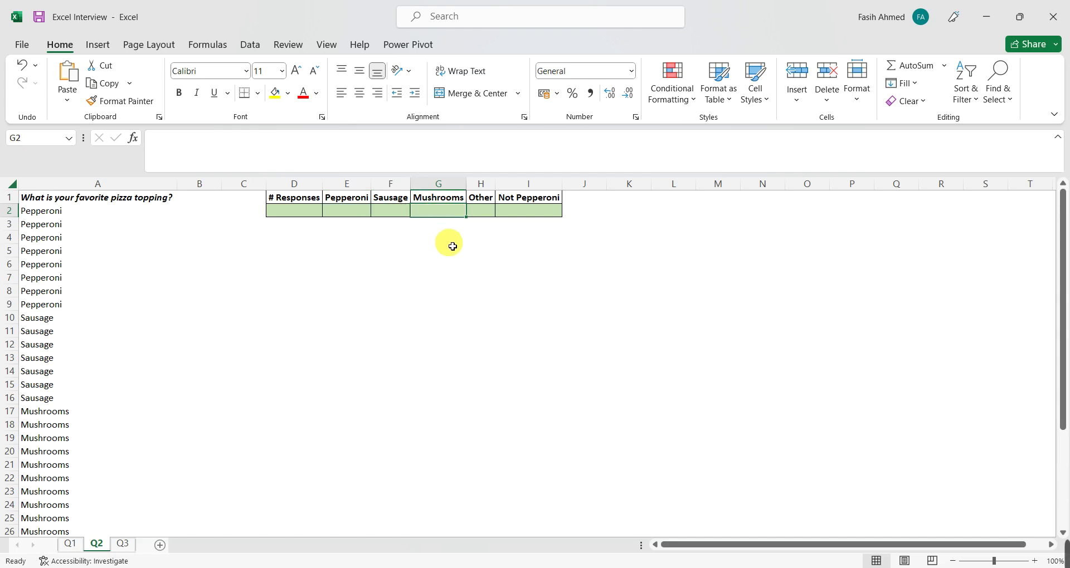
left_click(482, 212)
left_click(540, 216)
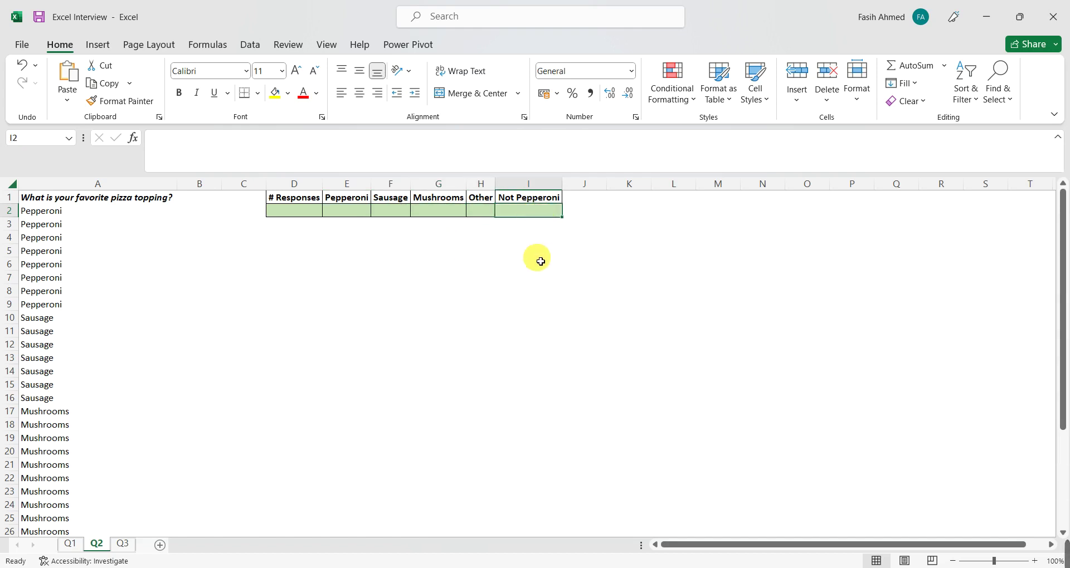
Review the widget data and the answer formula in J3 on sheet Q1, and return to sheet Q2.
left_click(71, 544)
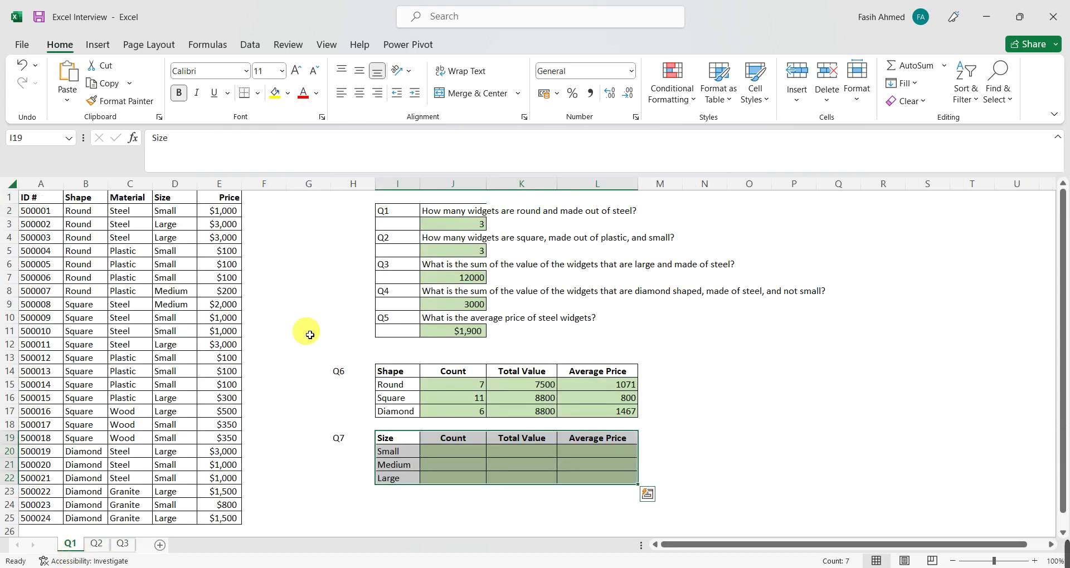
left_click_drag(32, 203, 223, 524)
left_click(437, 223)
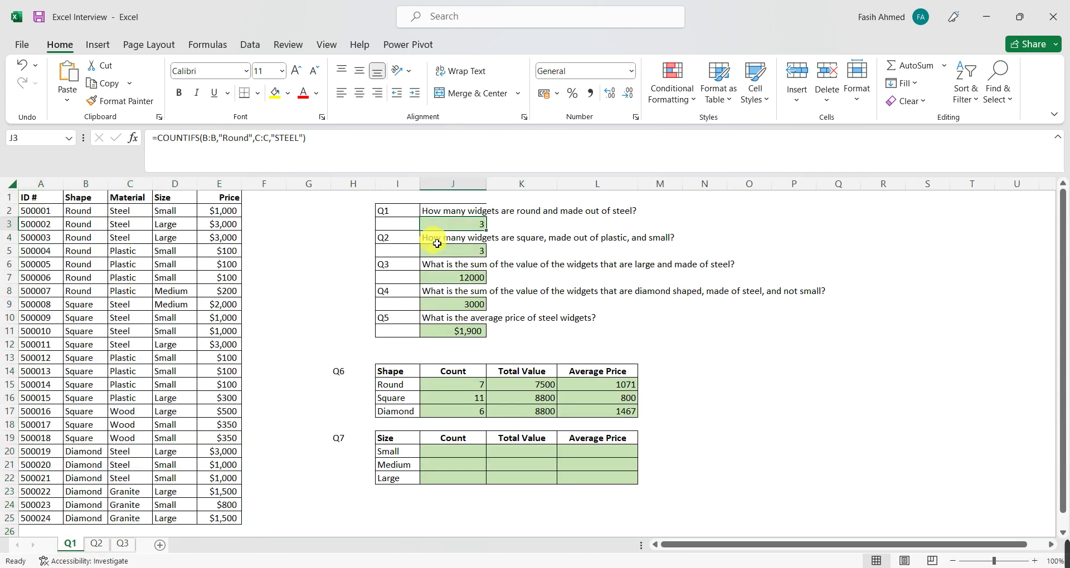
left_click(437, 243)
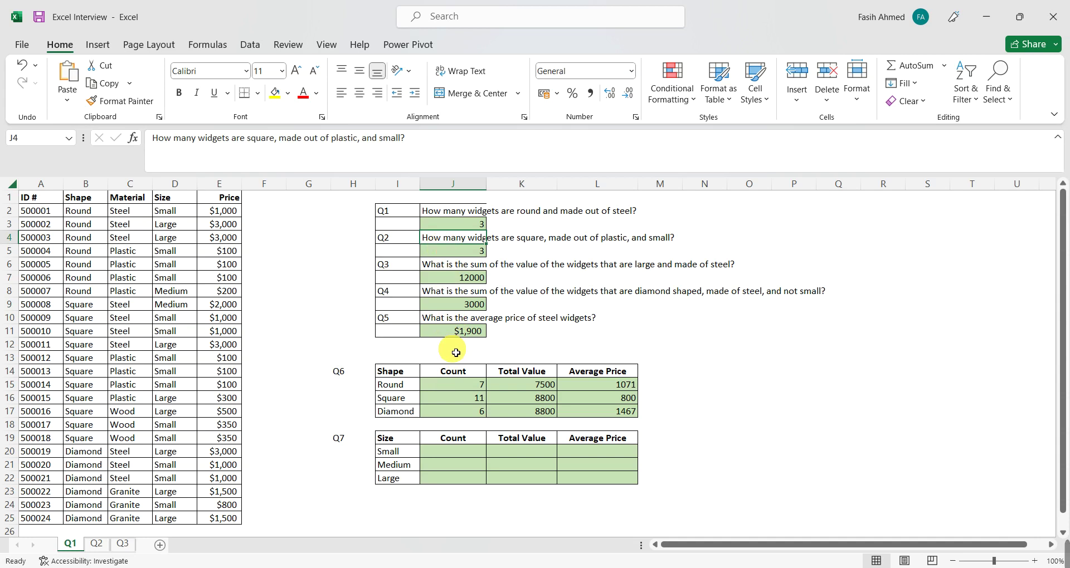
left_click(99, 545)
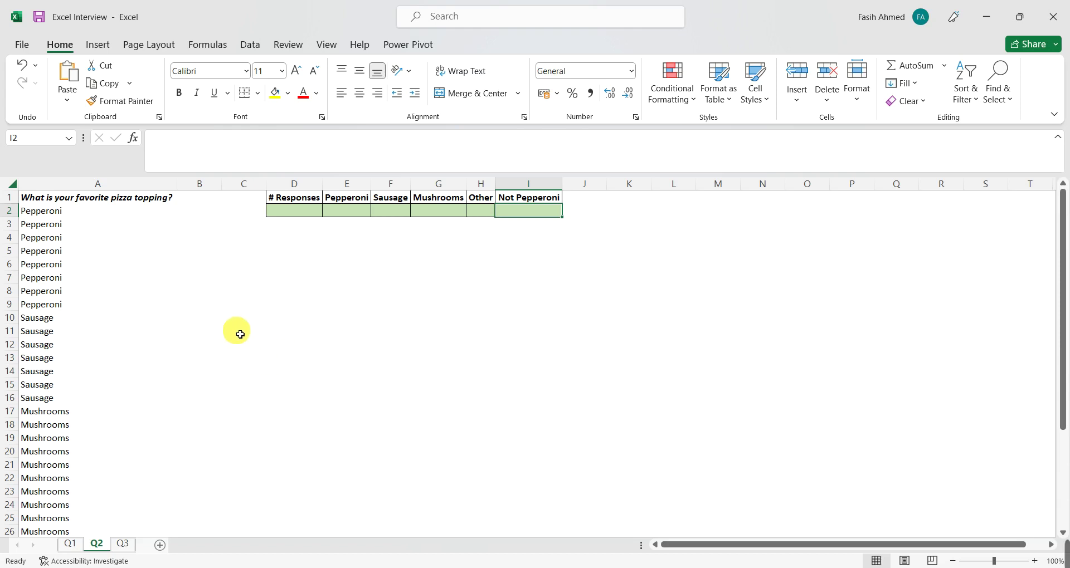
Review the whole response column A against the summary table's result cells, ending on the # Responses cell D2.
left_click(98, 183)
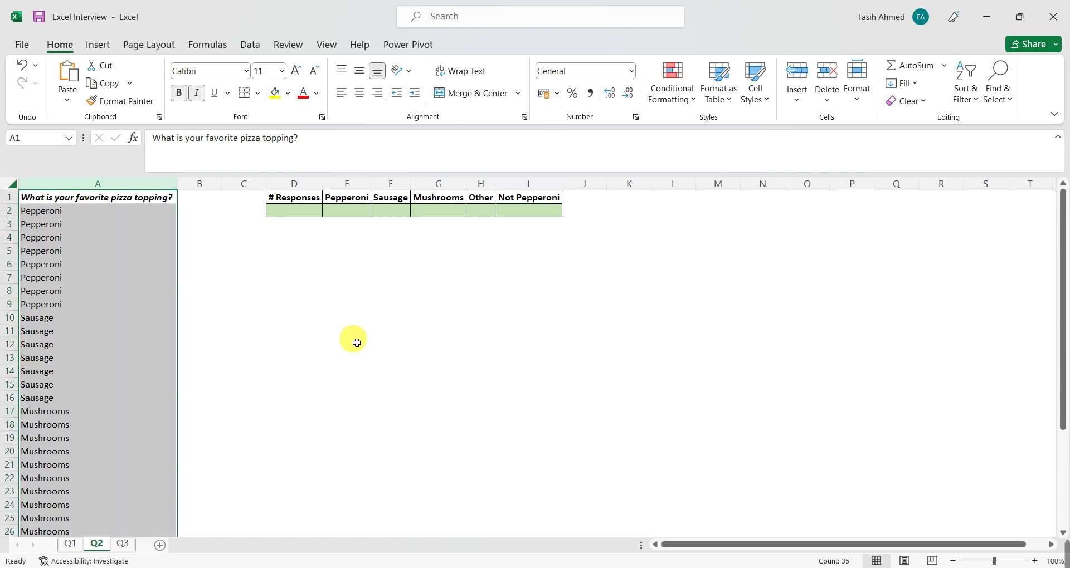
left_click(310, 263)
left_click(294, 210)
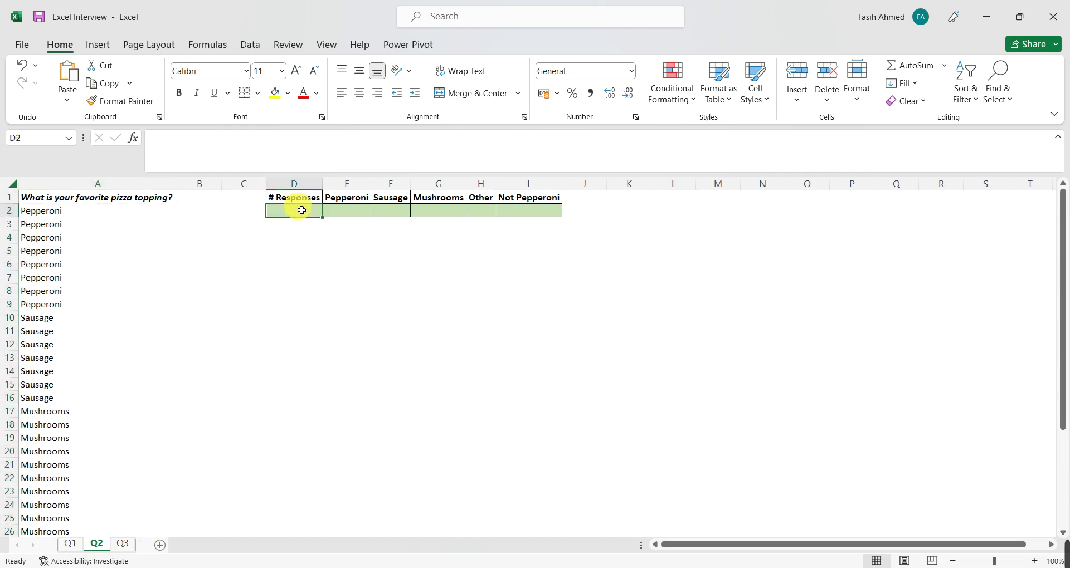
left_click(350, 209)
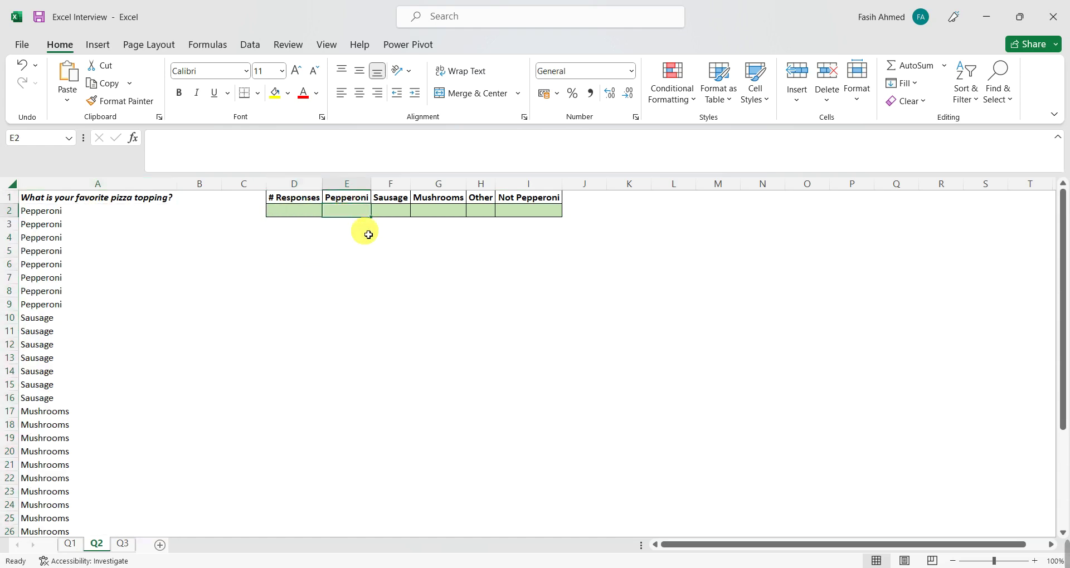
left_click(435, 210)
left_click(312, 251)
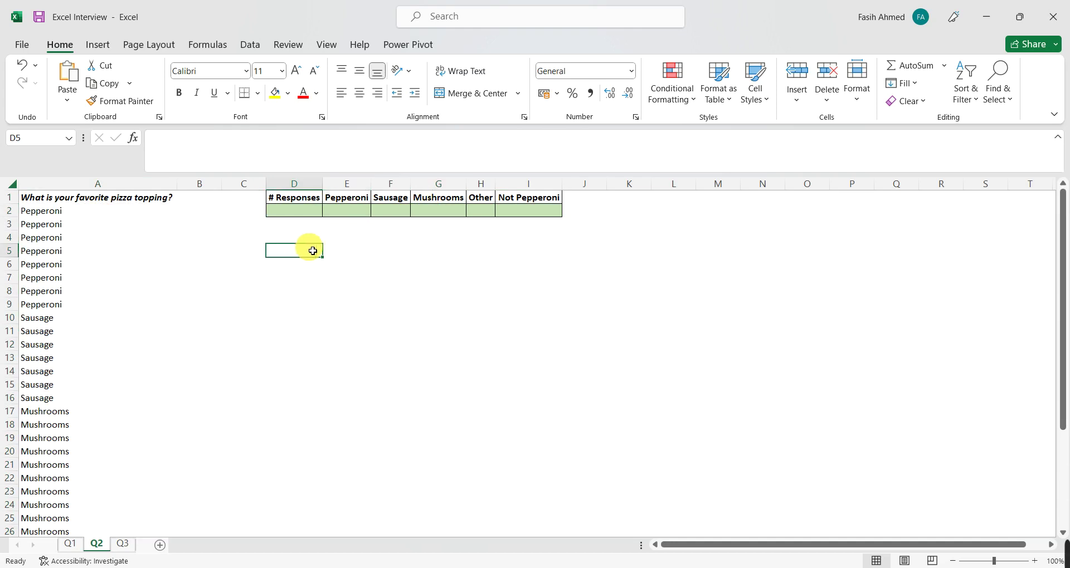
left_click(301, 228)
left_click(302, 210)
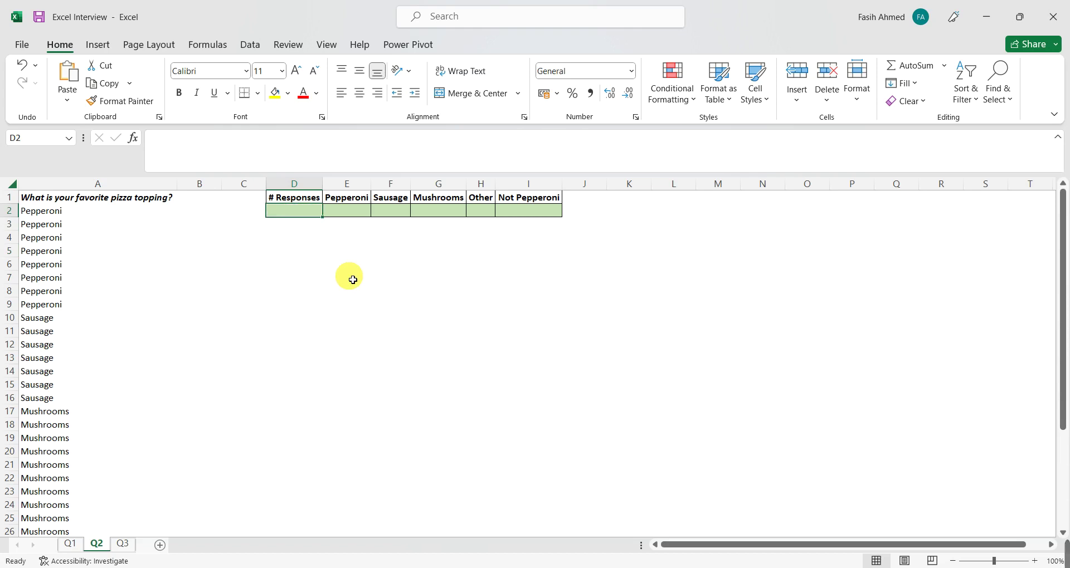
type("=count")
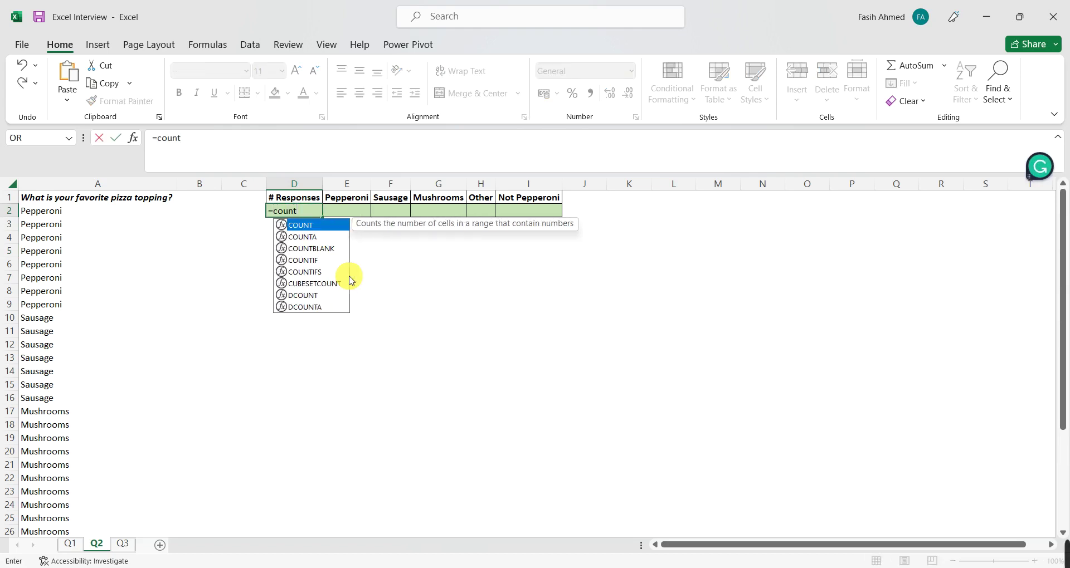
key("Down")
key("Tab")
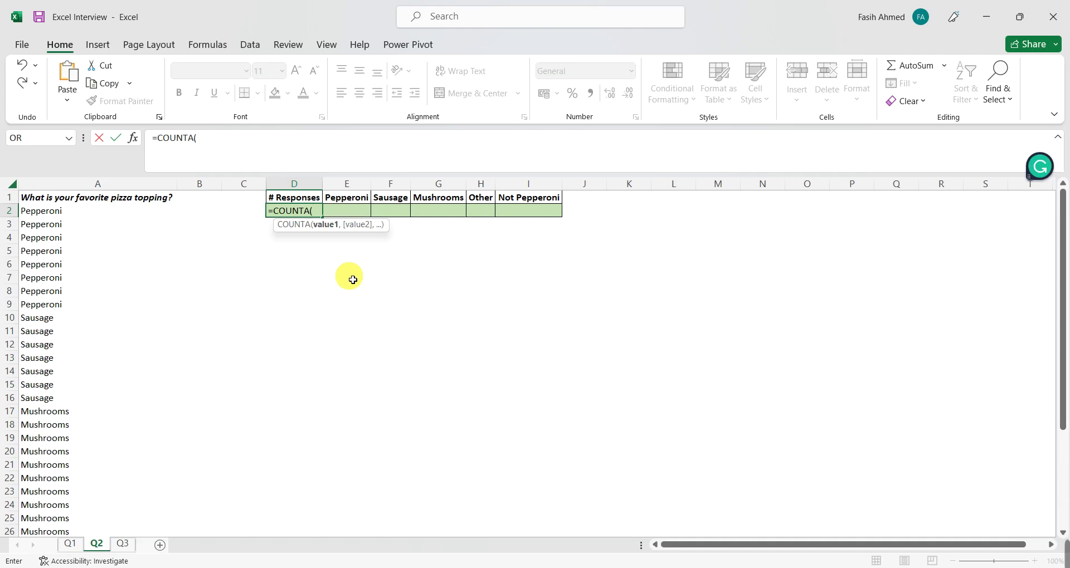
key("BackSpace")
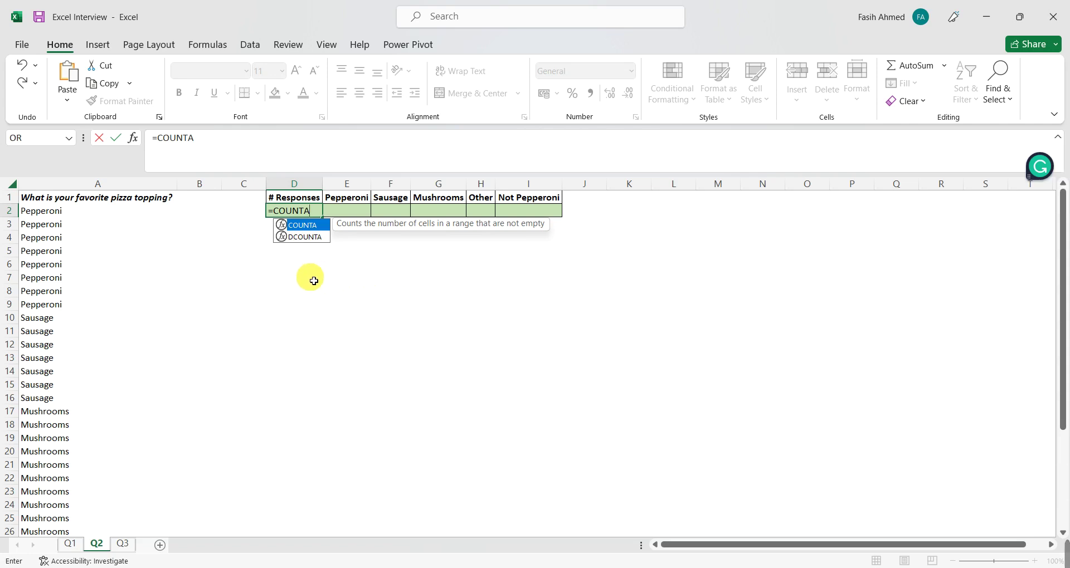
key("Down")
key("Tab")
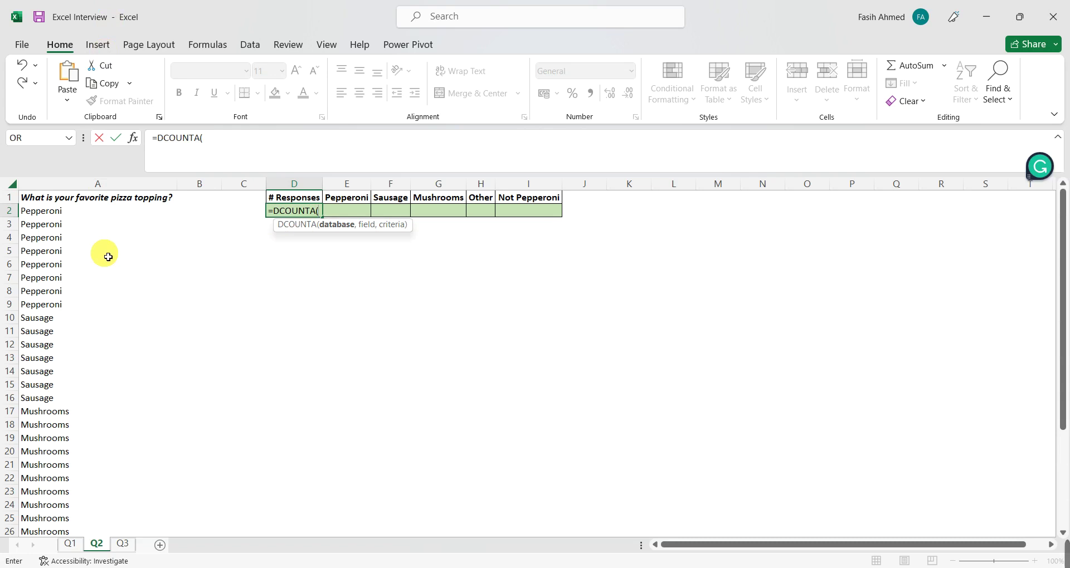
key("BackSpace")
key("BackSpace")
key("BackSpace")
key("BackSpace")
key("BackSpace")
key("BackSpace")
key("BackSpace")
key("BackSpace")
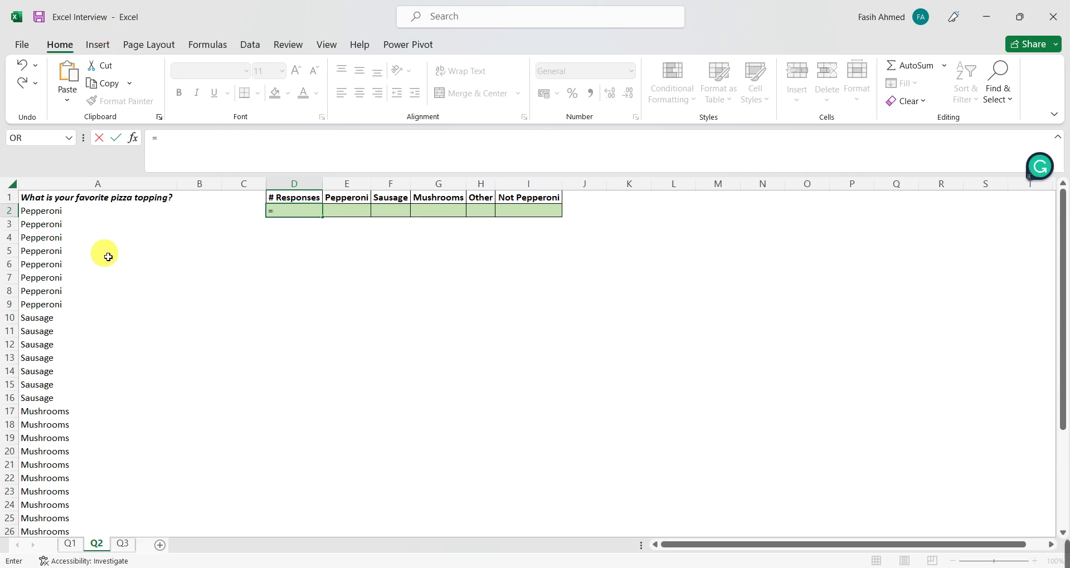
Count the responses in D2 with the formula =COUNTA(A:A)-1, excluding the heading row.
type("coun")
key("Down")
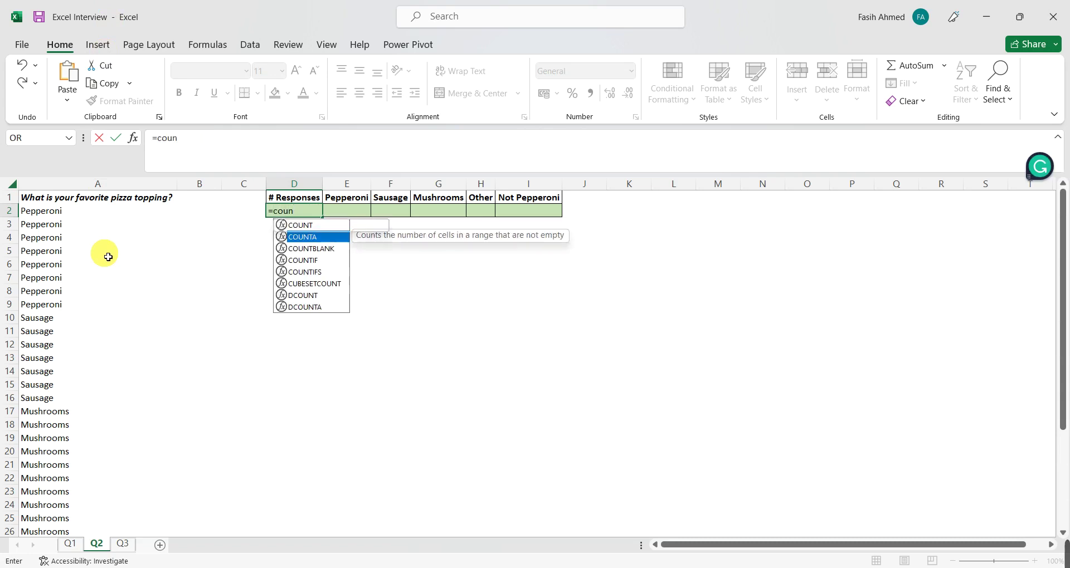
key("Tab")
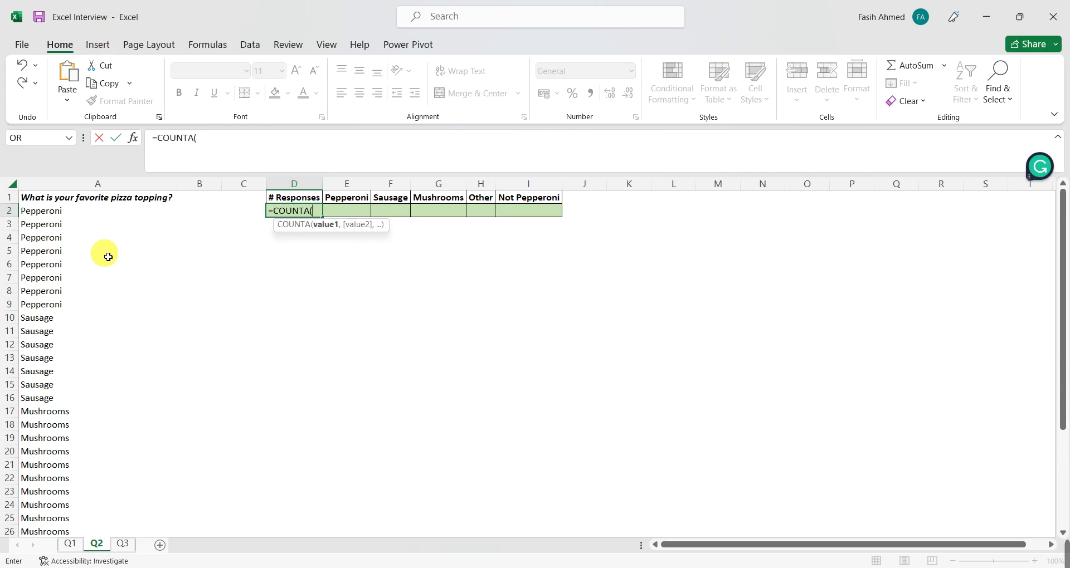
left_click(115, 186)
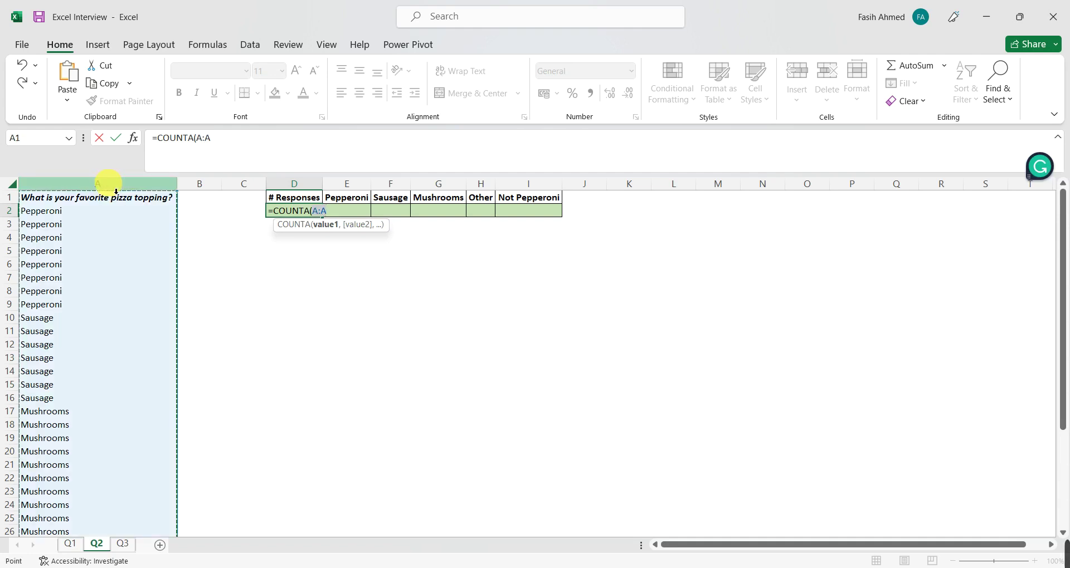
type(")-")
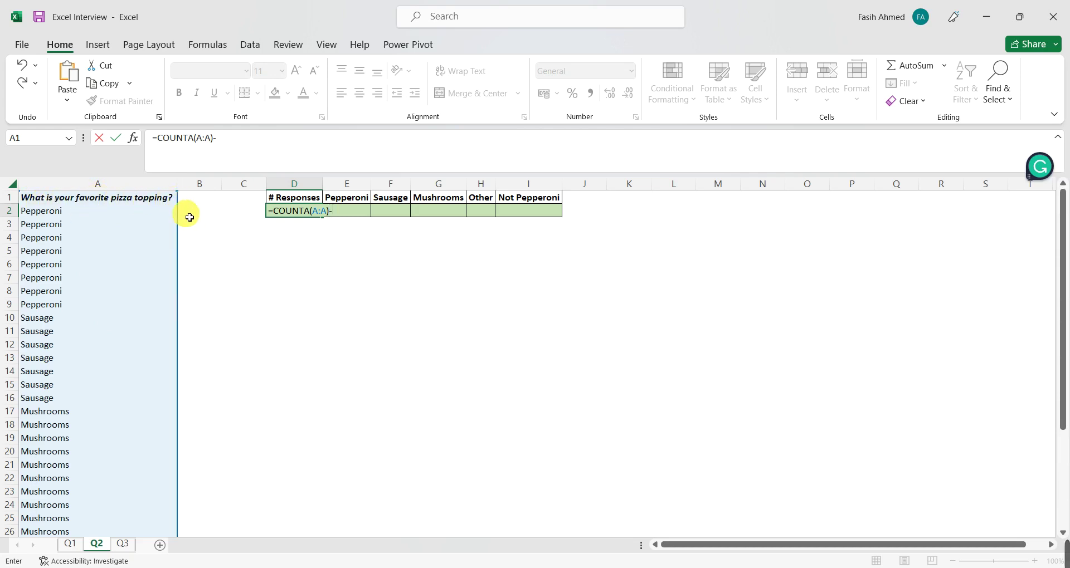
type("1")
key("Return")
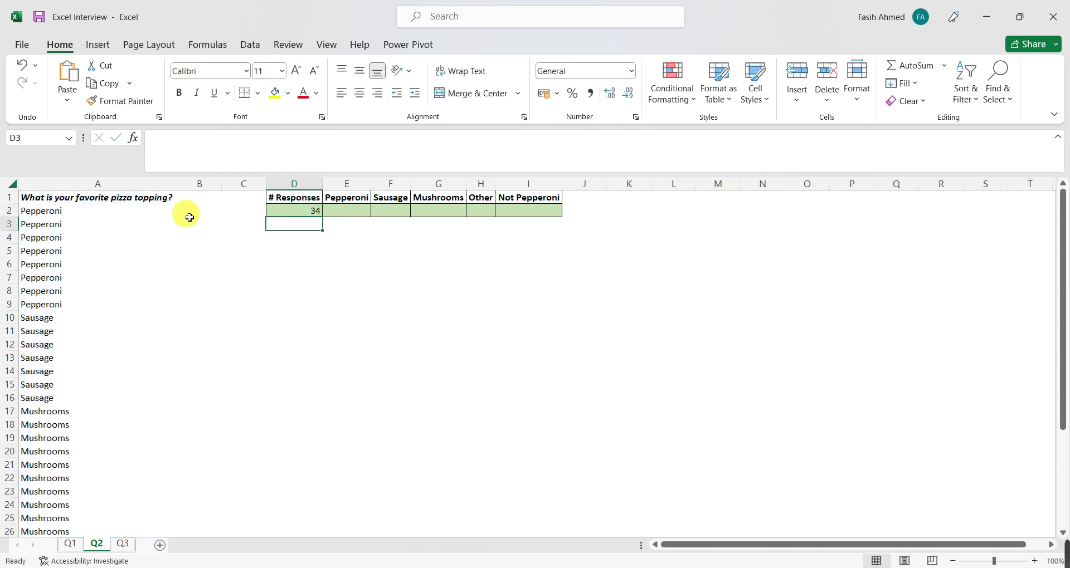
Enter the alternative response count =COUNTA(A2:A35) in D3, covering only the answers below the heading.
type("=count")
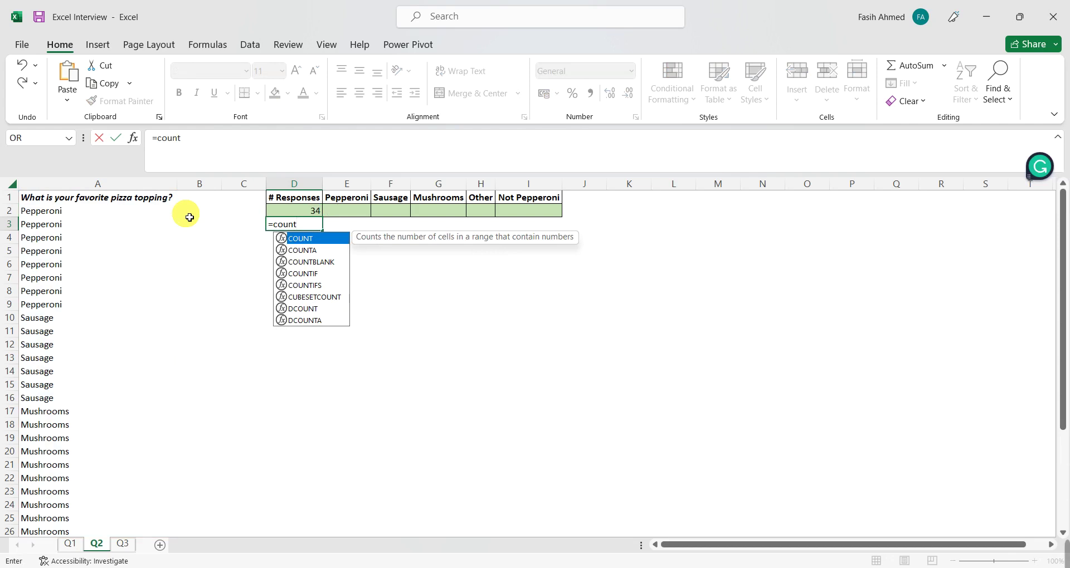
key("Down")
key("Tab")
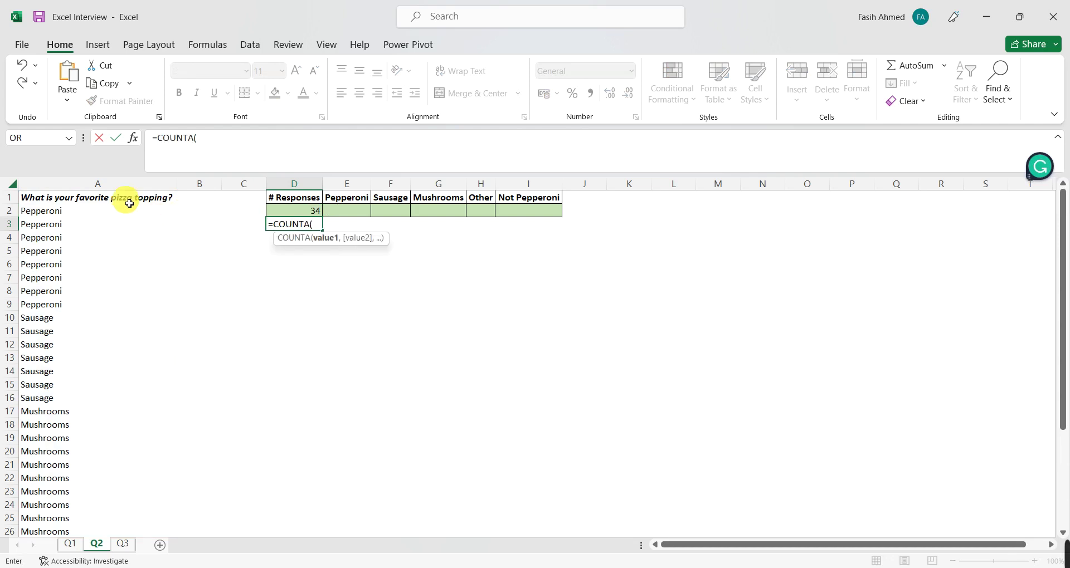
left_click(60, 213)
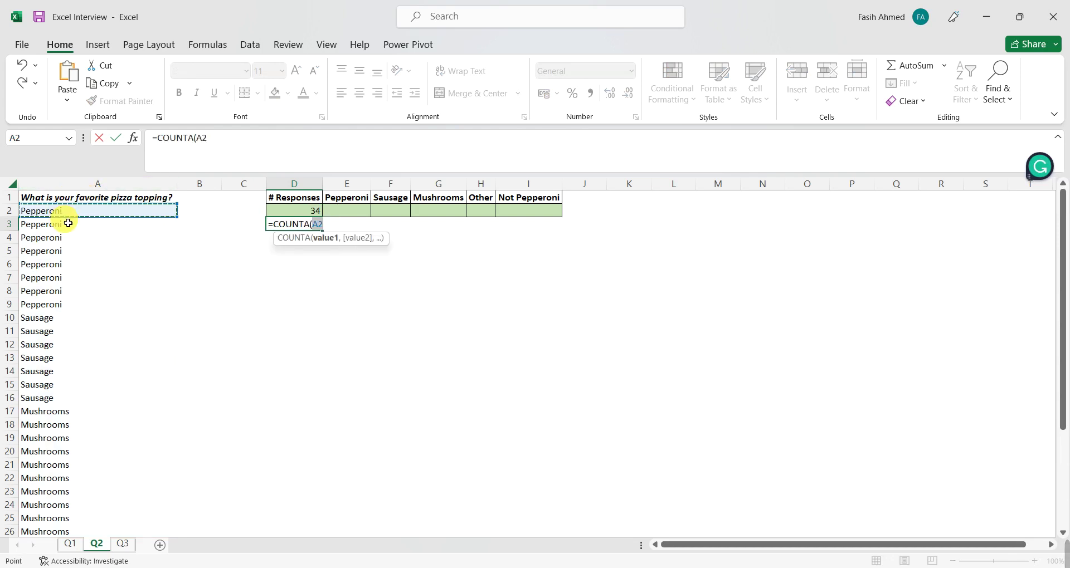
key("ctrl+shift+Down")
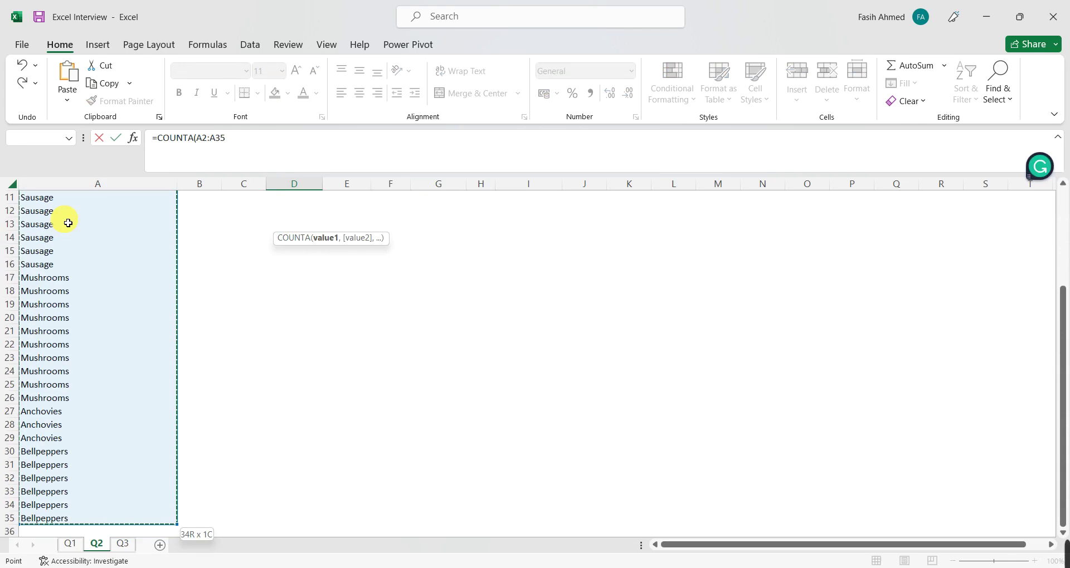
key("Return")
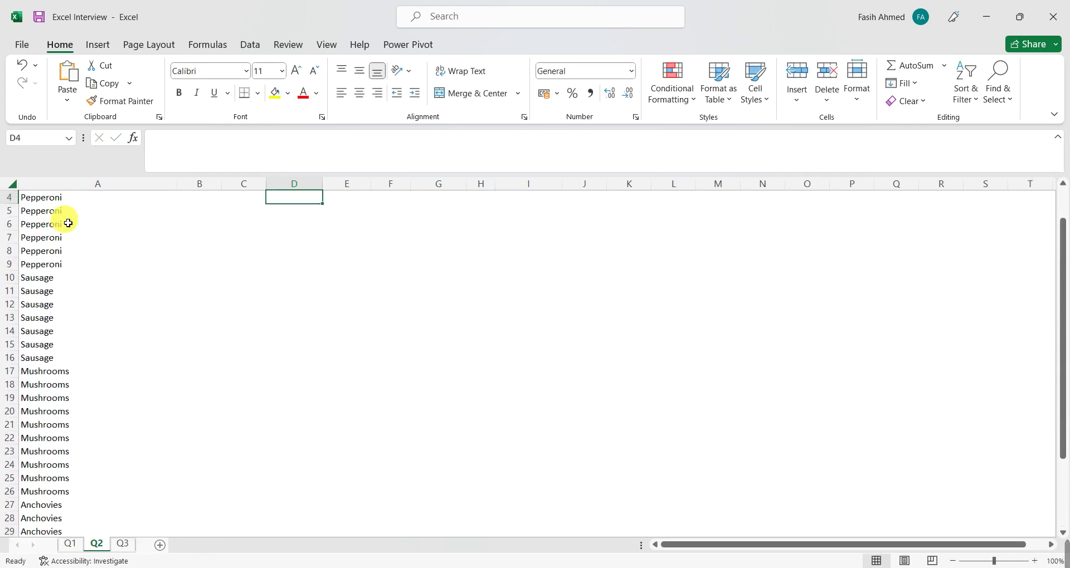
Compare the counts in D2 and D3, and clear the alternative formula from D3.
key("Up")
key("Up")
key("Up")
key("Down")
key("Down")
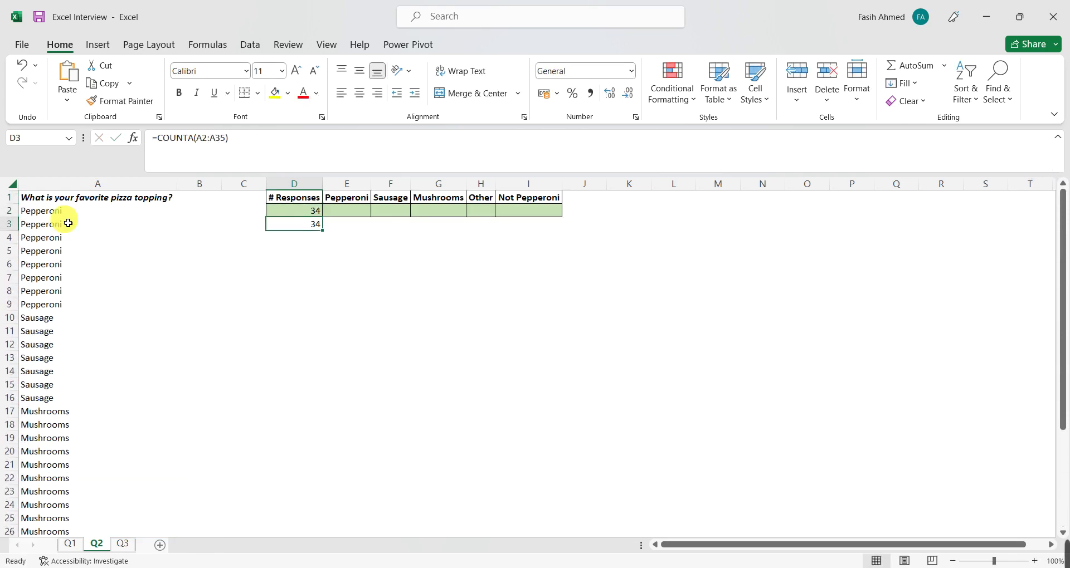
key("Delete")
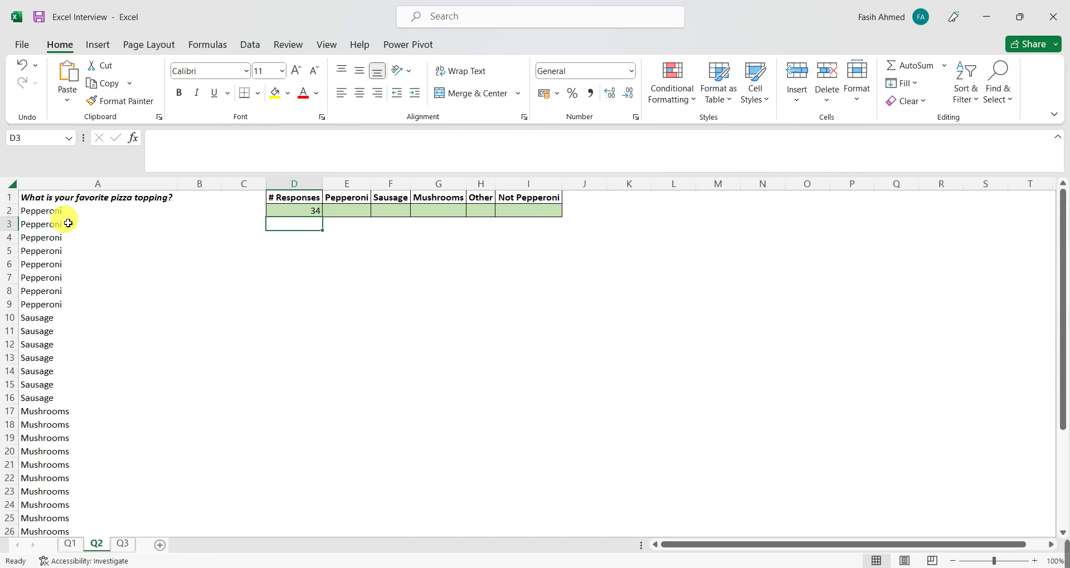
Count the Pepperoni responses in E2 with =COUNTIF($A:$A,E$1), locking column A and the heading row.
key("Up")
key("Up")
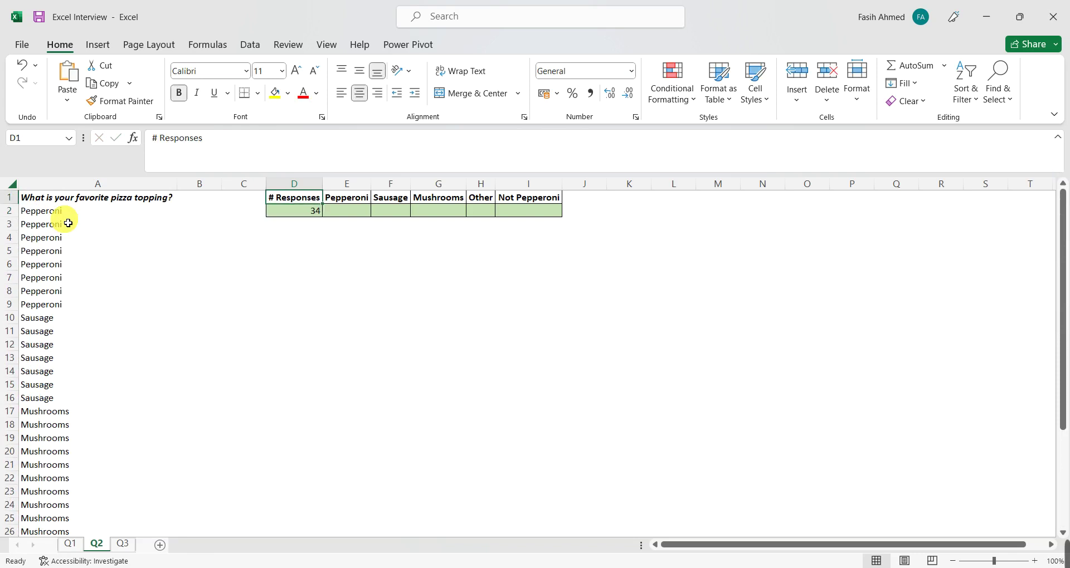
key("Right")
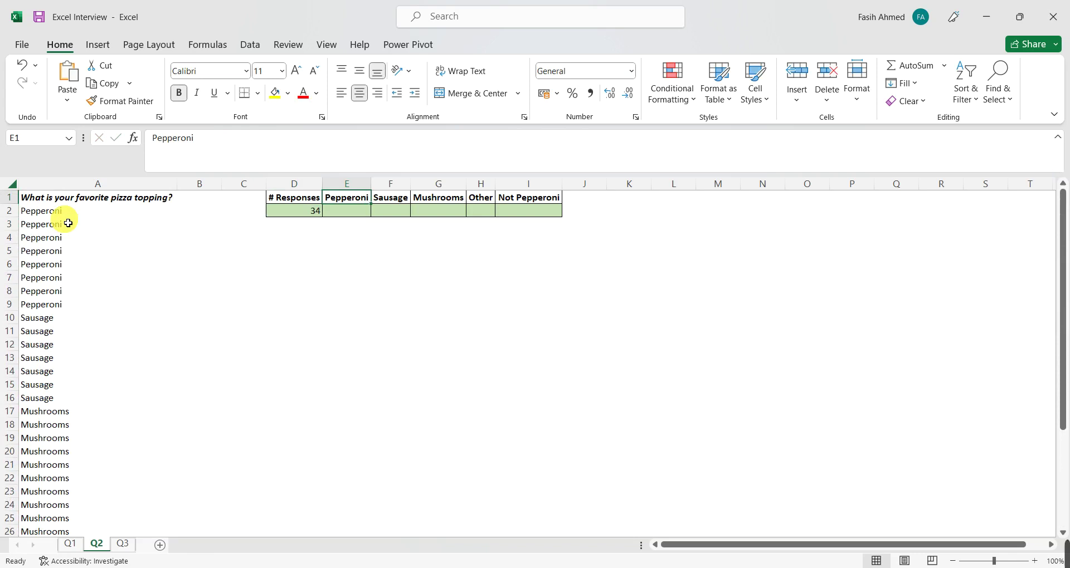
key("Down")
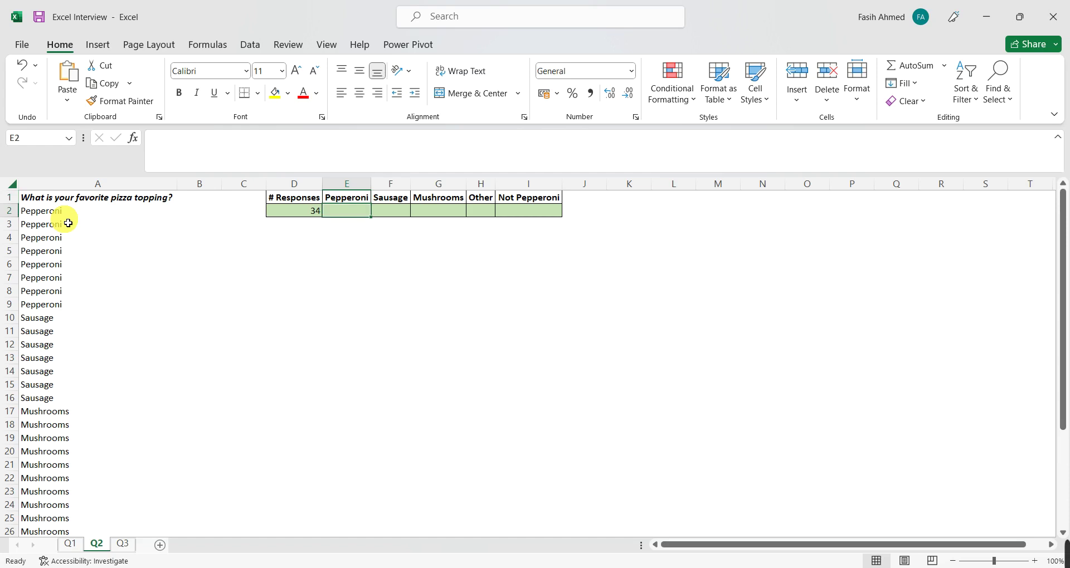
type("=countif")
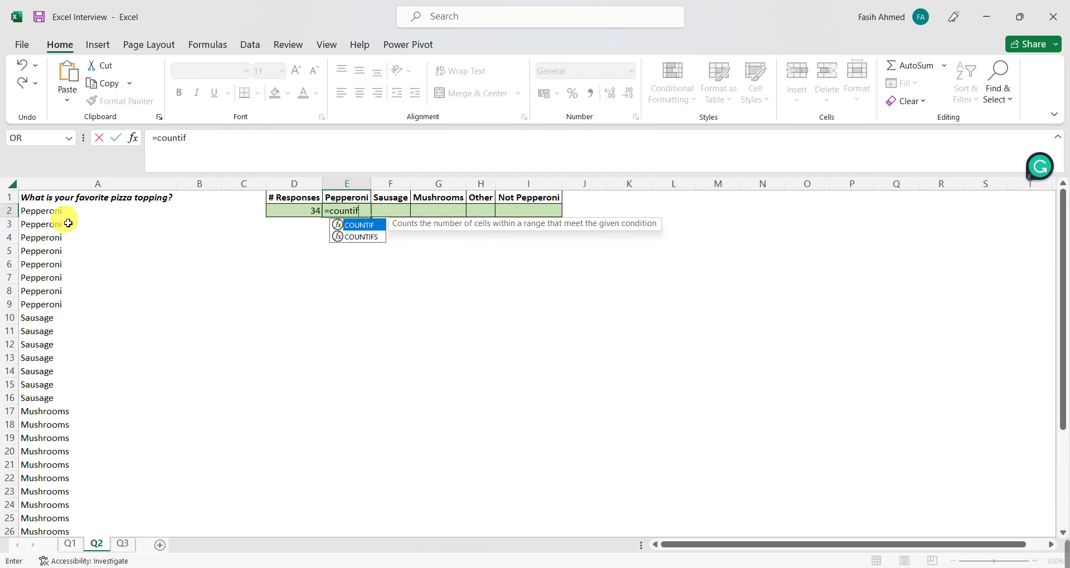
key("Tab")
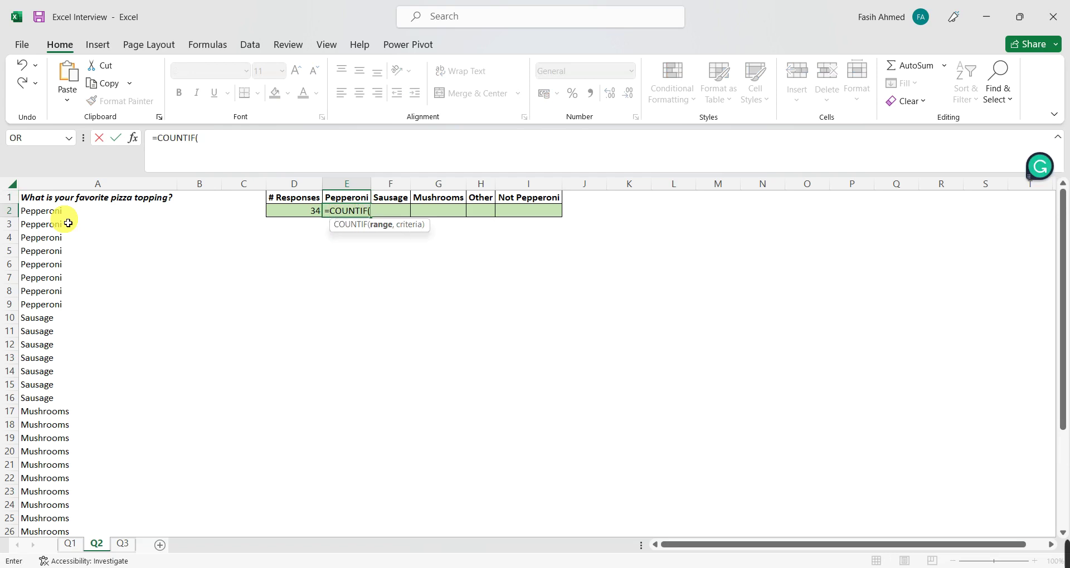
left_click(91, 190)
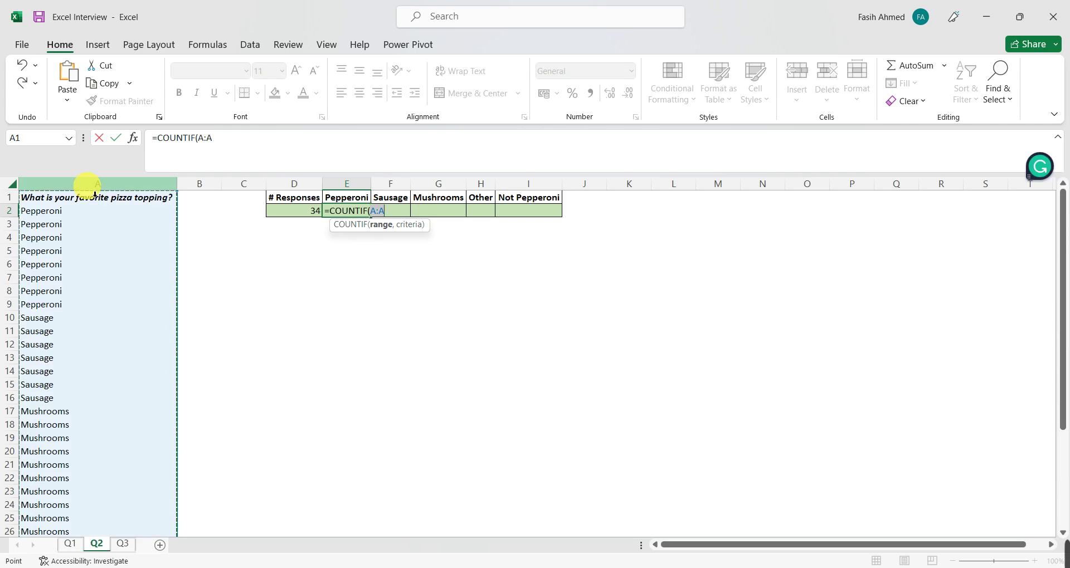
key("F4")
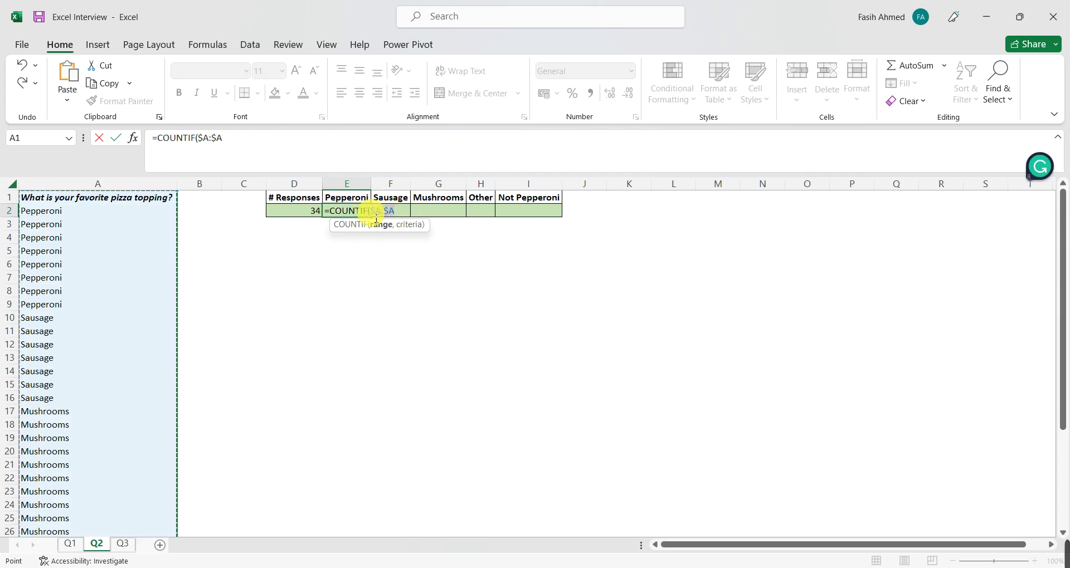
left_click_drag(384, 218, 409, 217)
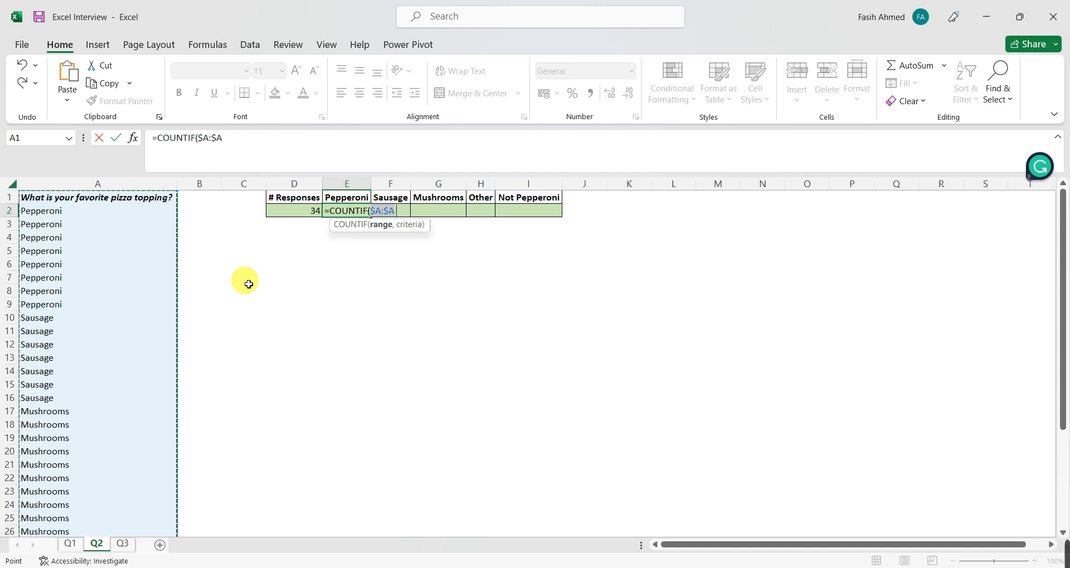
type(",")
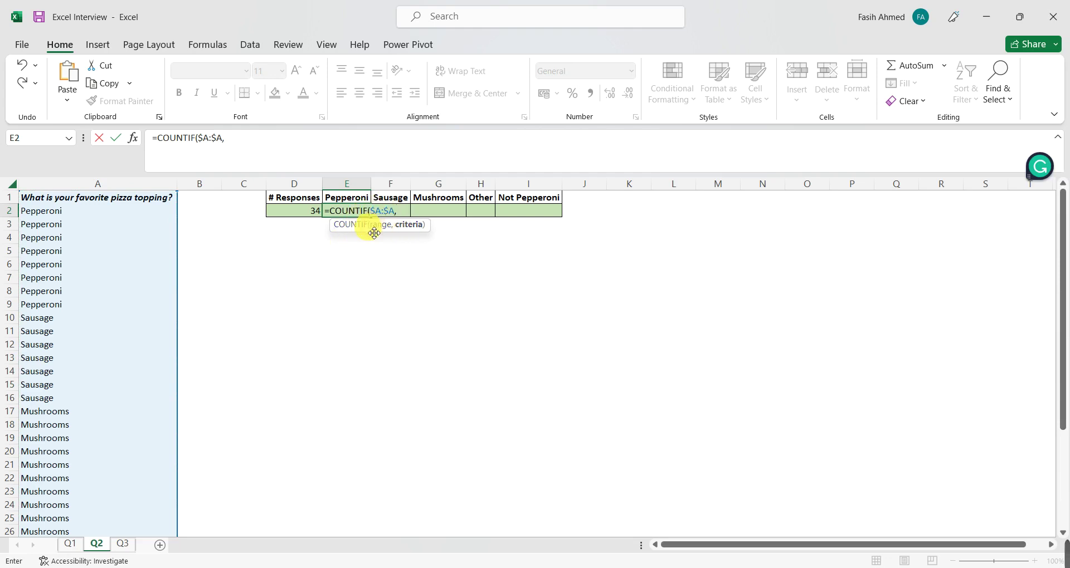
left_click(354, 201)
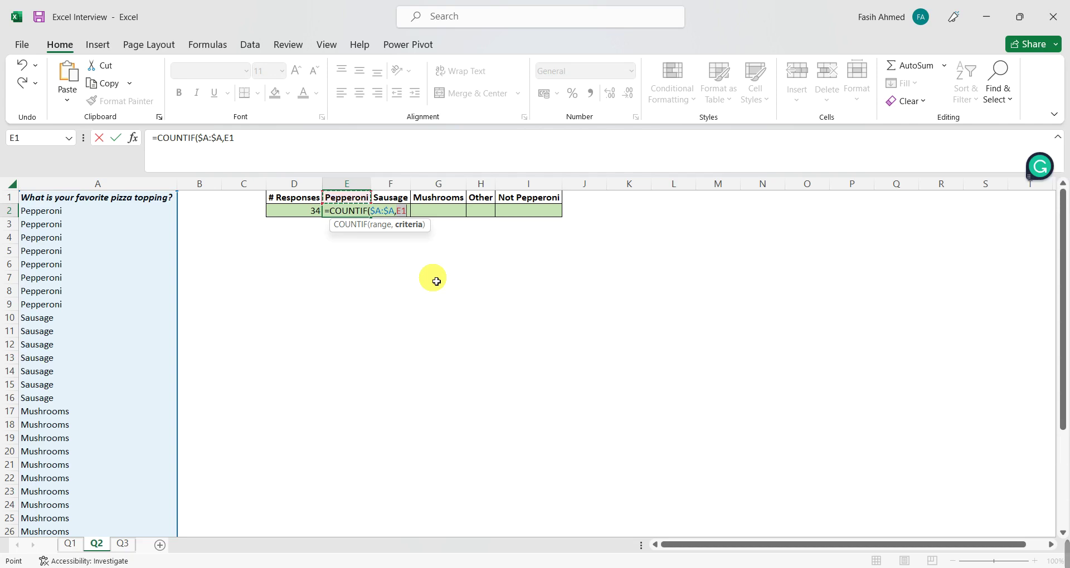
key("F4")
key("F4")
type(")")
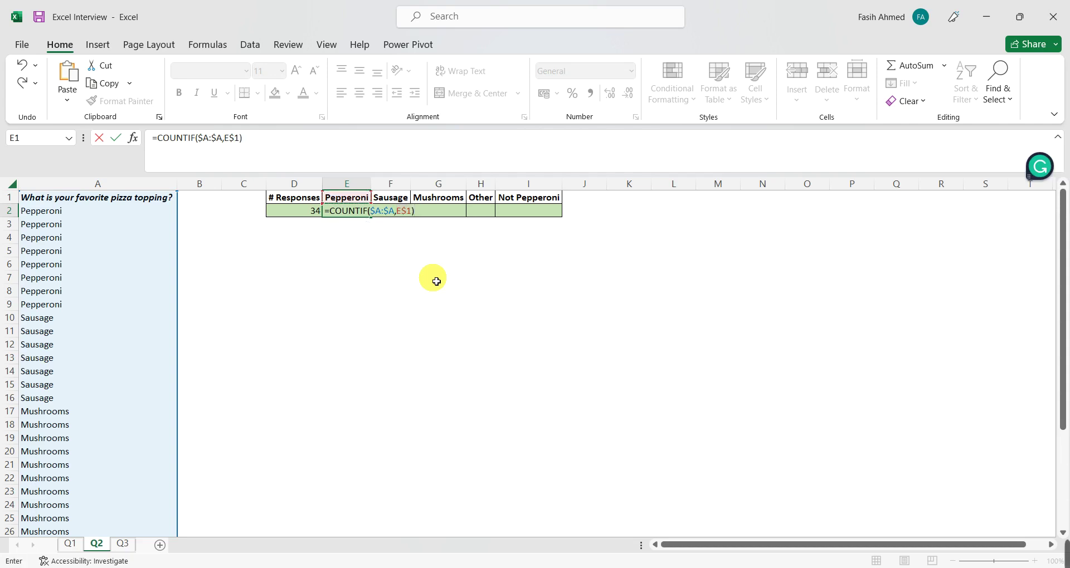
key("Return")
Fill the COUNTIF formula from E2 across the Sausage and Mushrooms cells F2:G2.
key("Up")
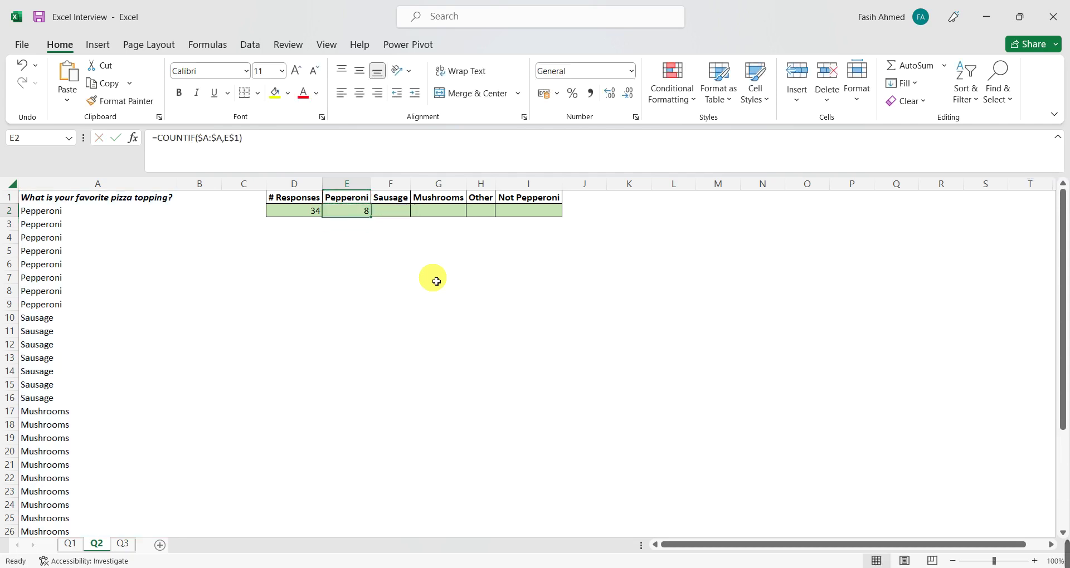
key("shift+Right")
key("shift+Right")
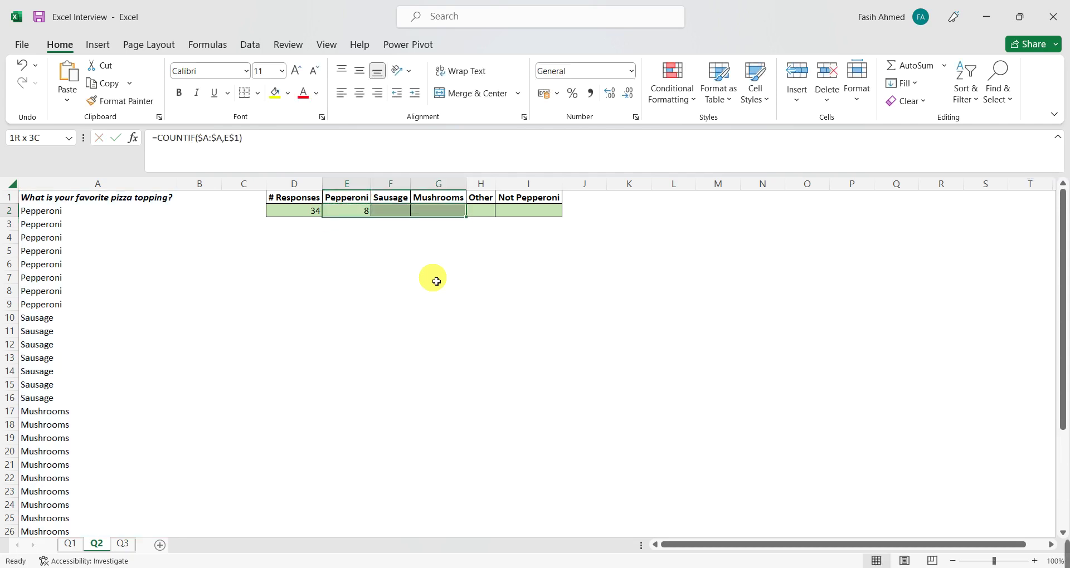
key("ctrl+r")
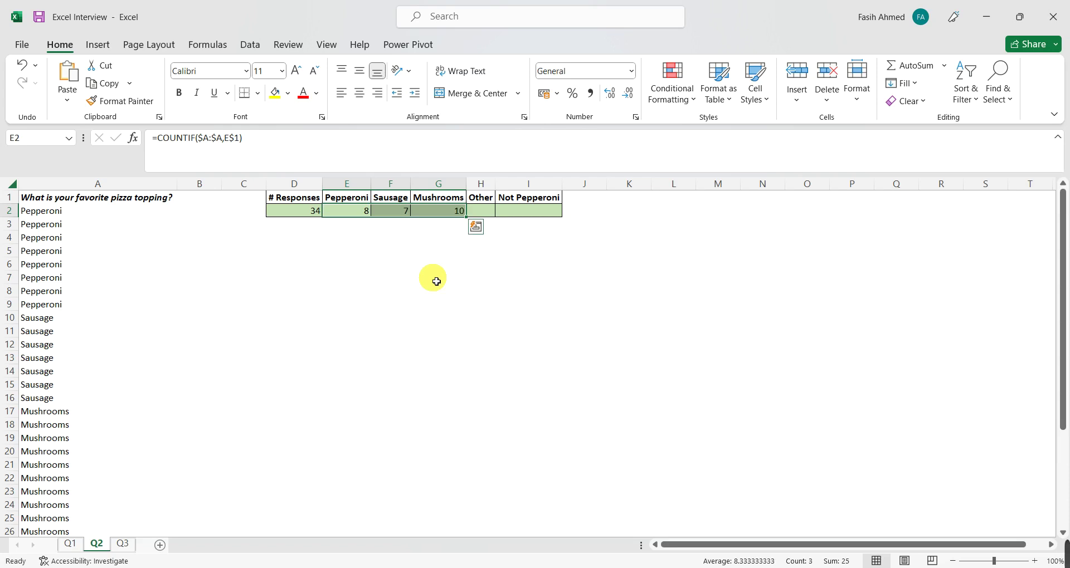
Check the Pepperoni, Sausage and Mushrooms counts against the matching groups of responses in column A.
left_click(364, 262)
left_click(352, 213)
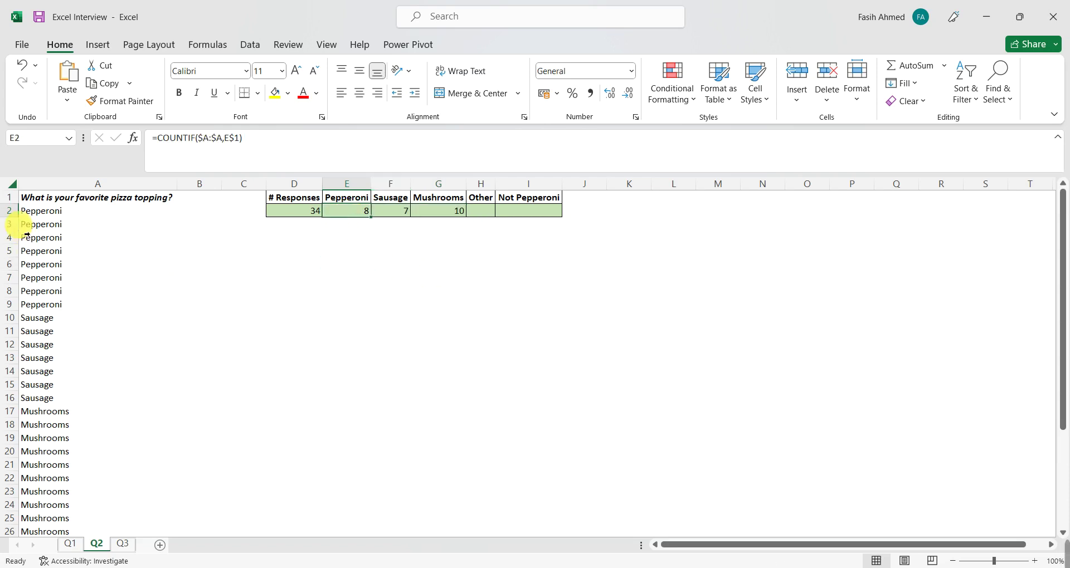
left_click_drag(56, 214, 60, 310)
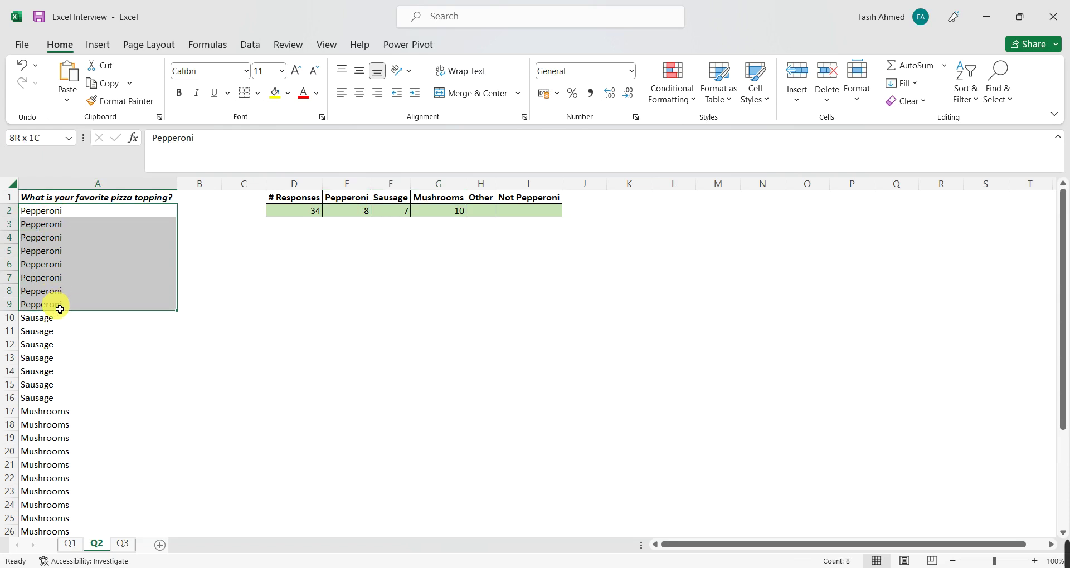
left_click(390, 211)
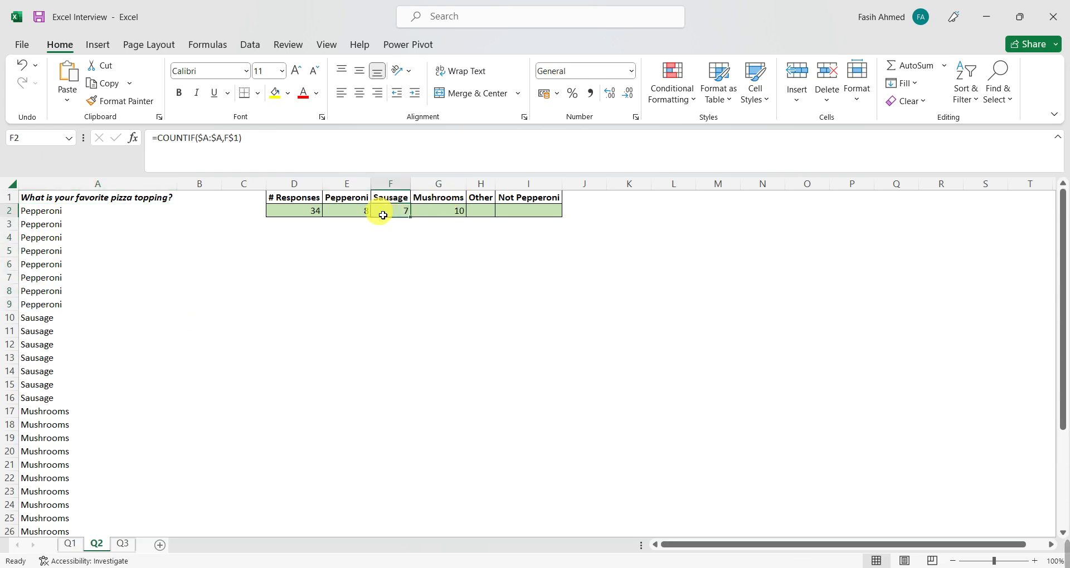
left_click_drag(43, 318, 52, 399)
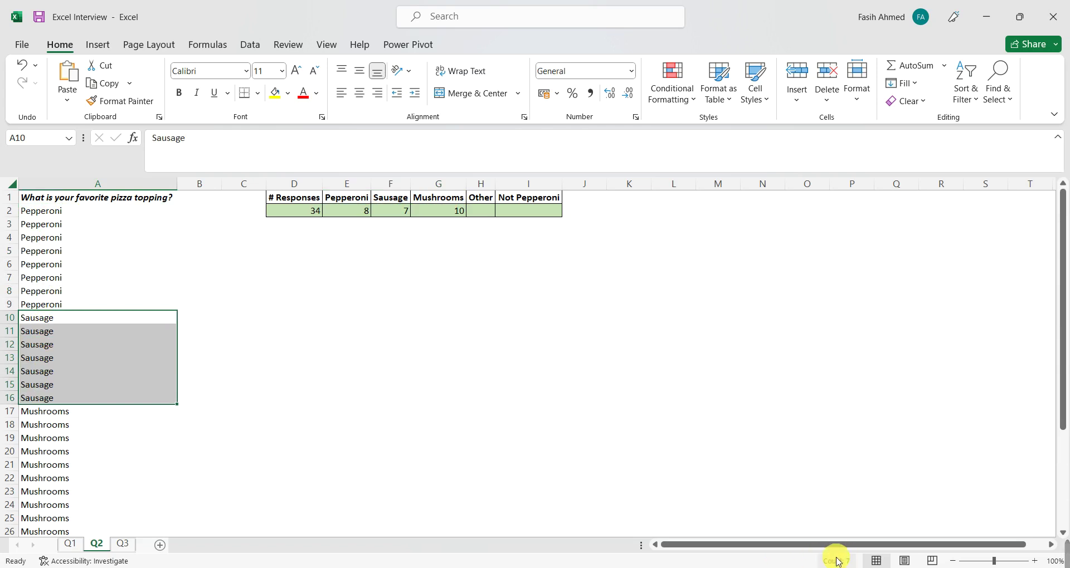
left_click(438, 211)
left_click_drag(57, 411, 82, 467)
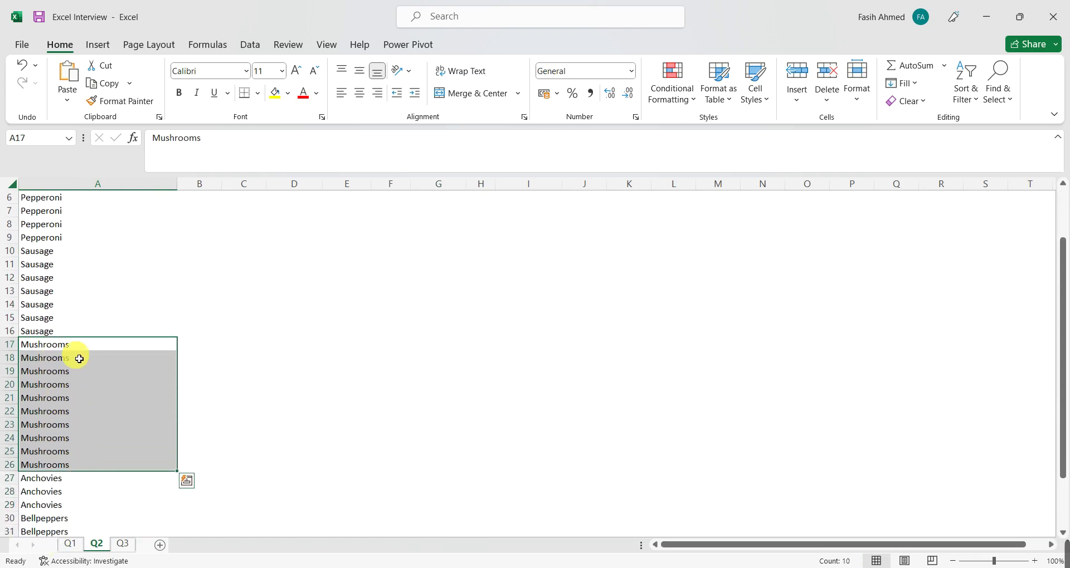
scroll(425, 327, "up", 2)
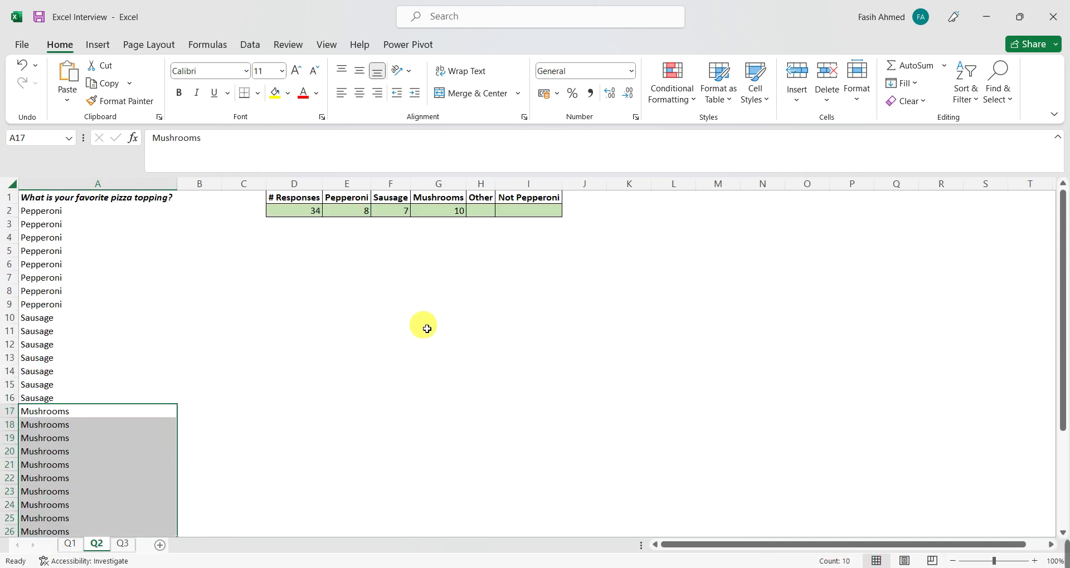
List the distinct toppings from the responses starting in E6 with the formula =UNIQUE(A2:A35).
left_click(479, 213)
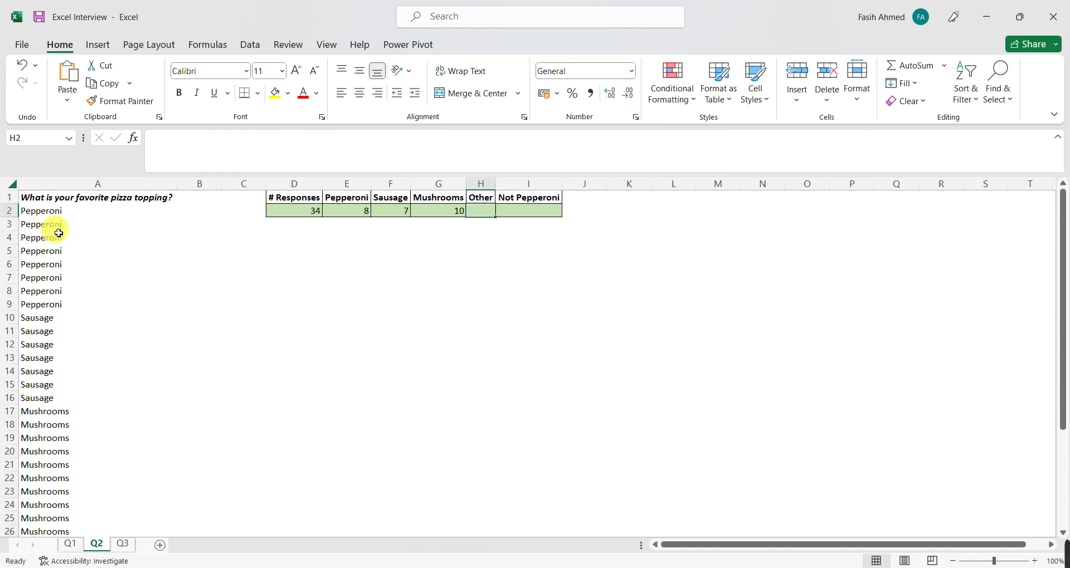
left_click_drag(55, 214, 55, 383)
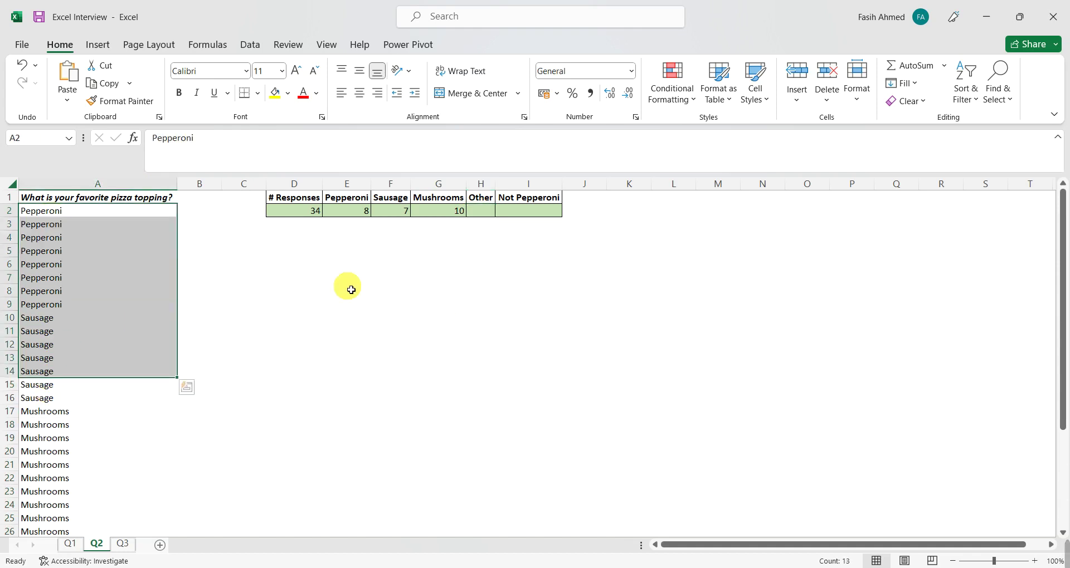
left_click(341, 266)
type("=u")
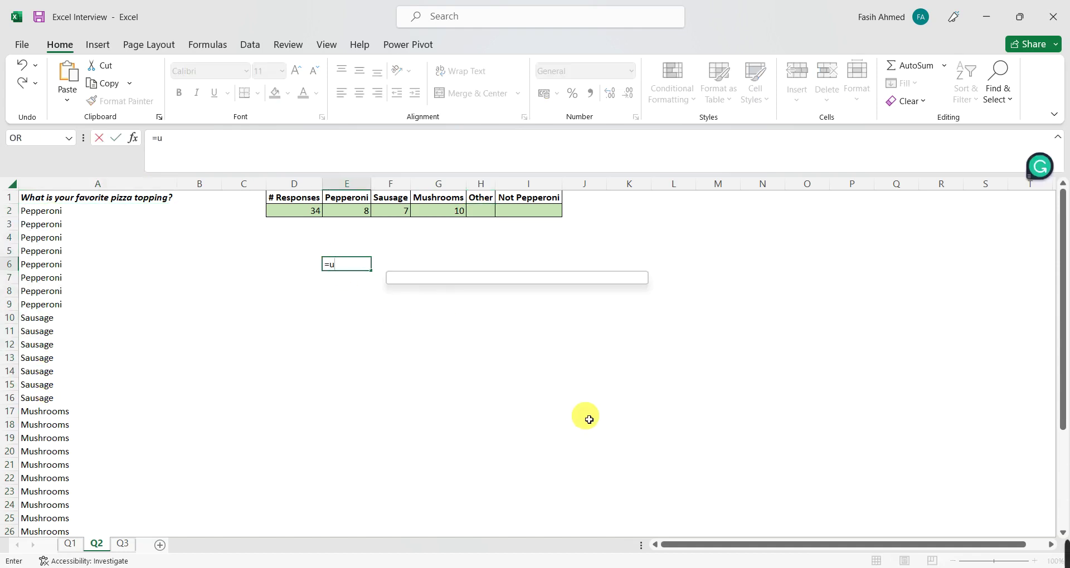
type("nique")
key("Tab")
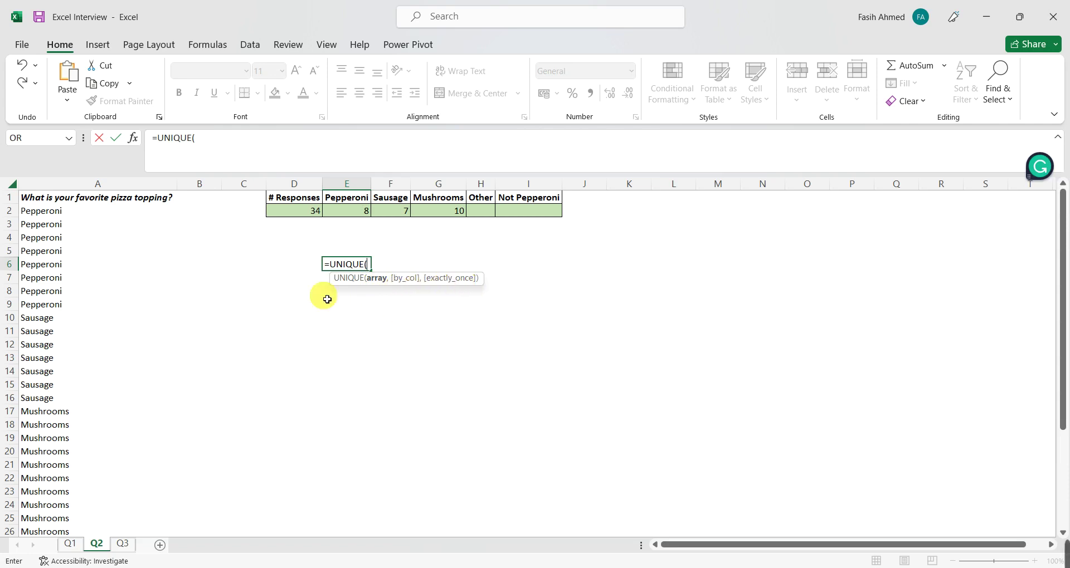
left_click(66, 209)
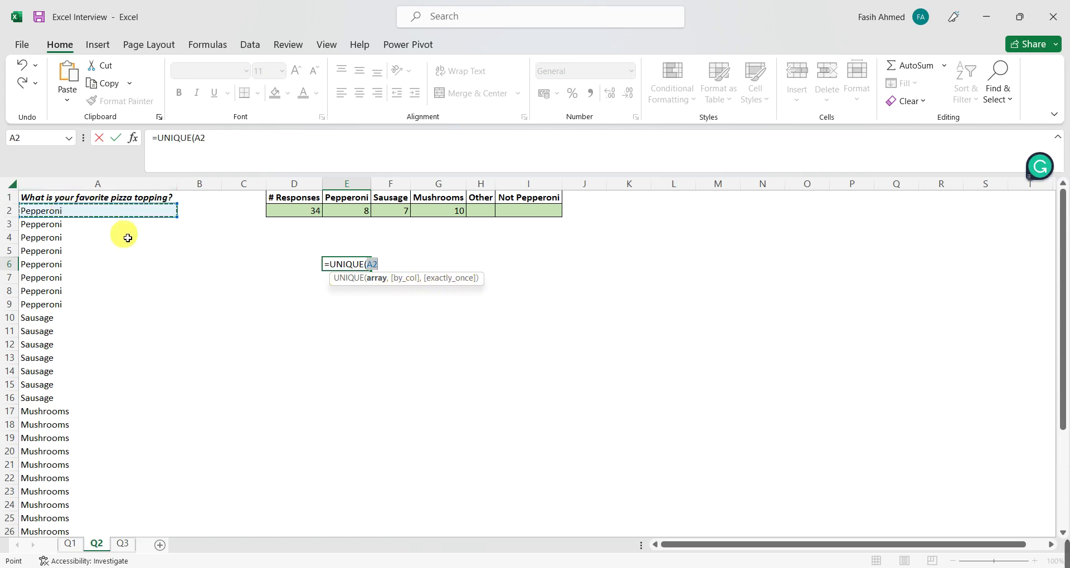
key("ctrl+shift+Down")
key("Return")
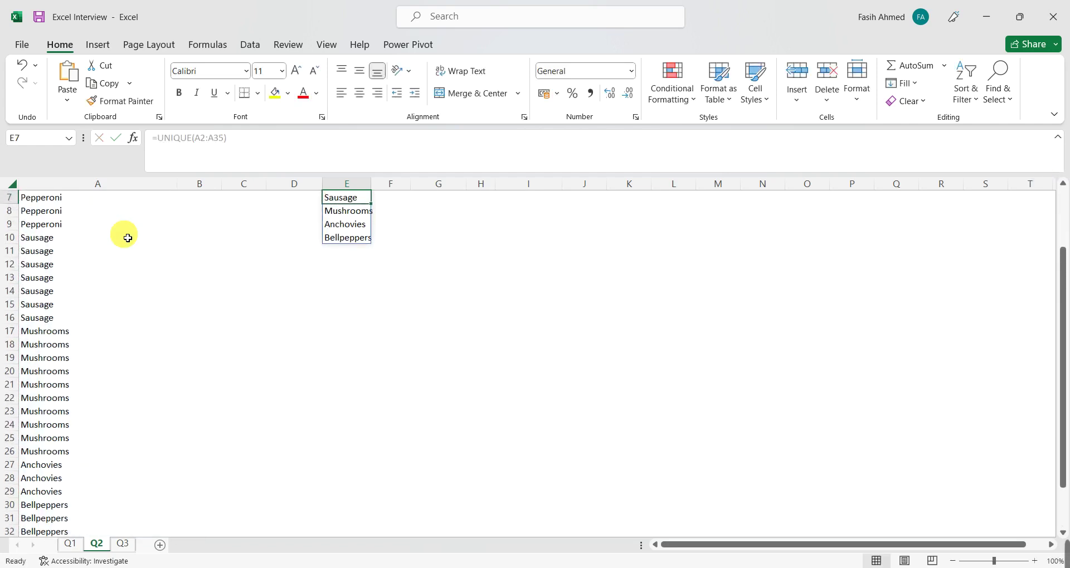
Compare the distinct topping list with the summary table's headings, and select F6 beside the list's first entry.
key("Up")
key("Up")
key("Up")
key("Up")
key("Up")
key("Up")
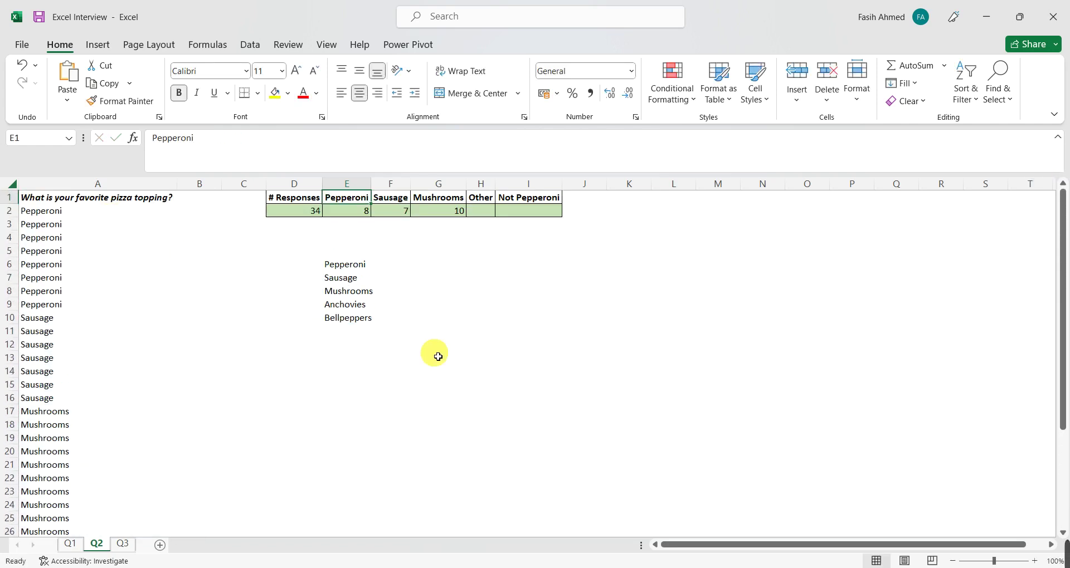
left_click(389, 263)
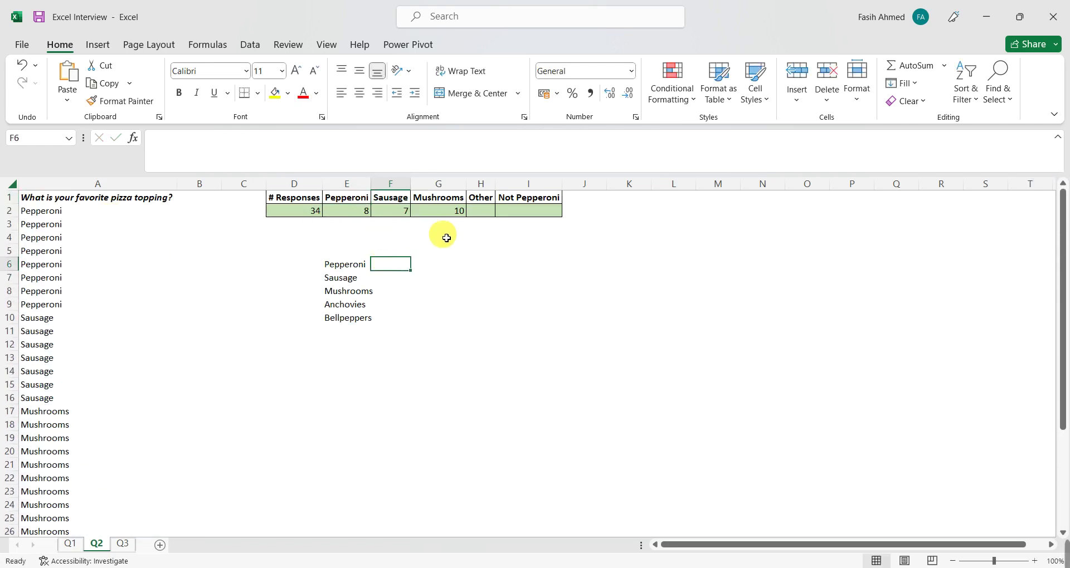
Compare the Pepperoni, Sausage and Mushrooms headings with the distinct topping list to identify which toppings belong under Other.
left_click(484, 212)
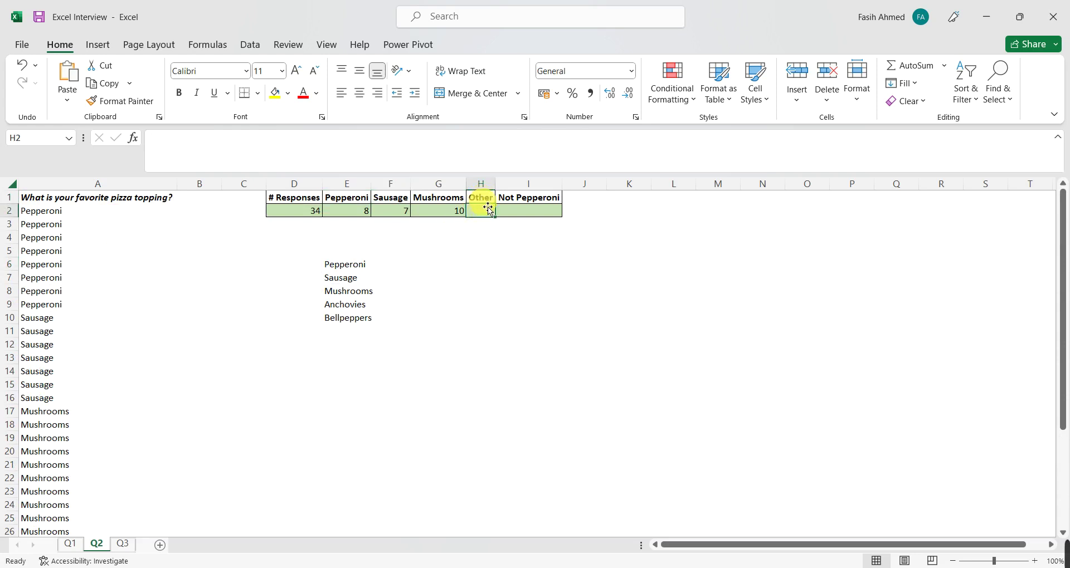
left_click(349, 199)
left_click(399, 201)
left_click(450, 199)
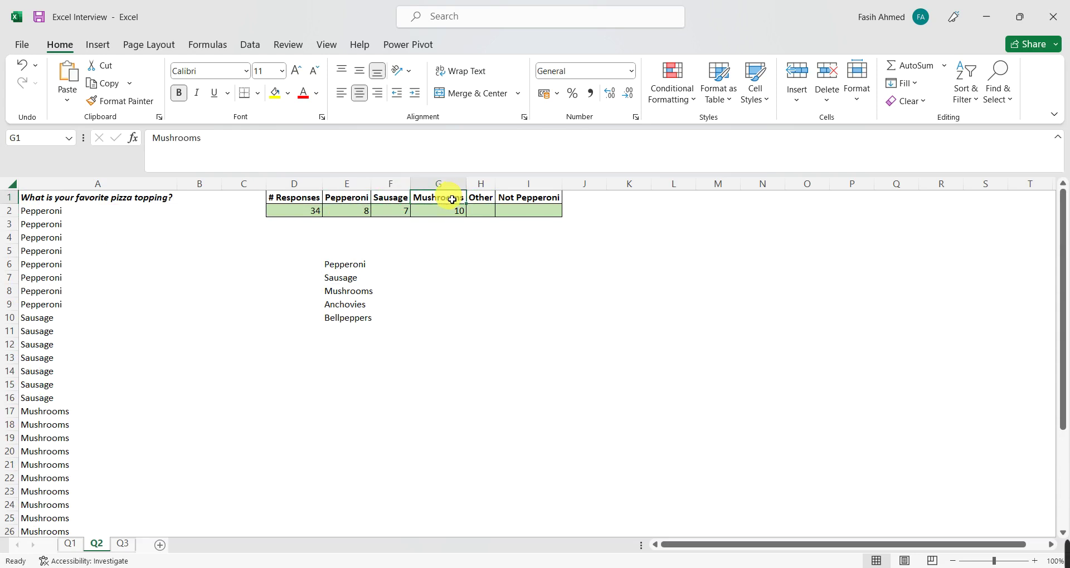
left_click(482, 212)
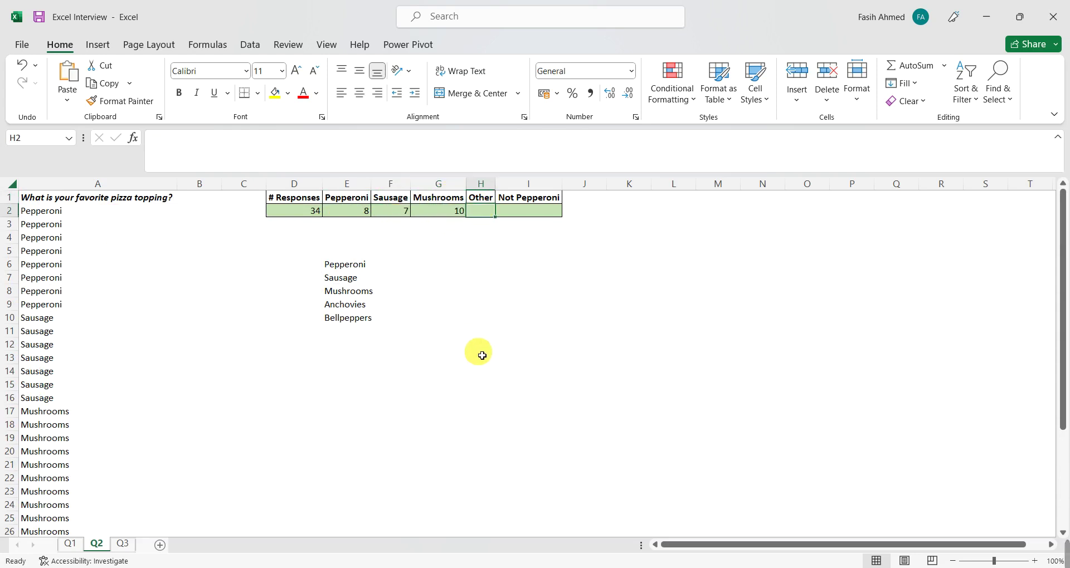
left_click(346, 267)
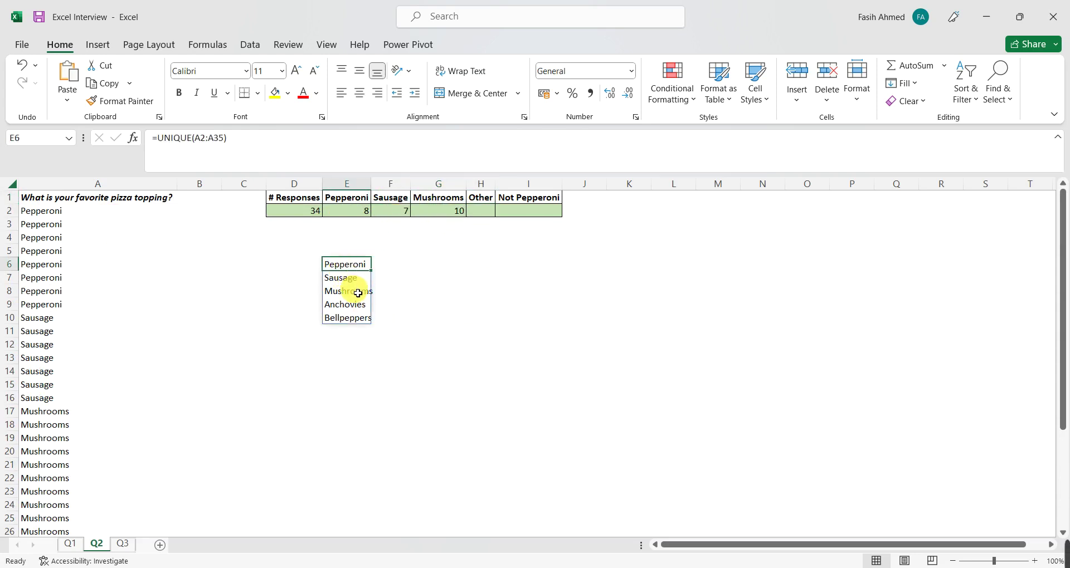
left_click(342, 284)
left_click(357, 293)
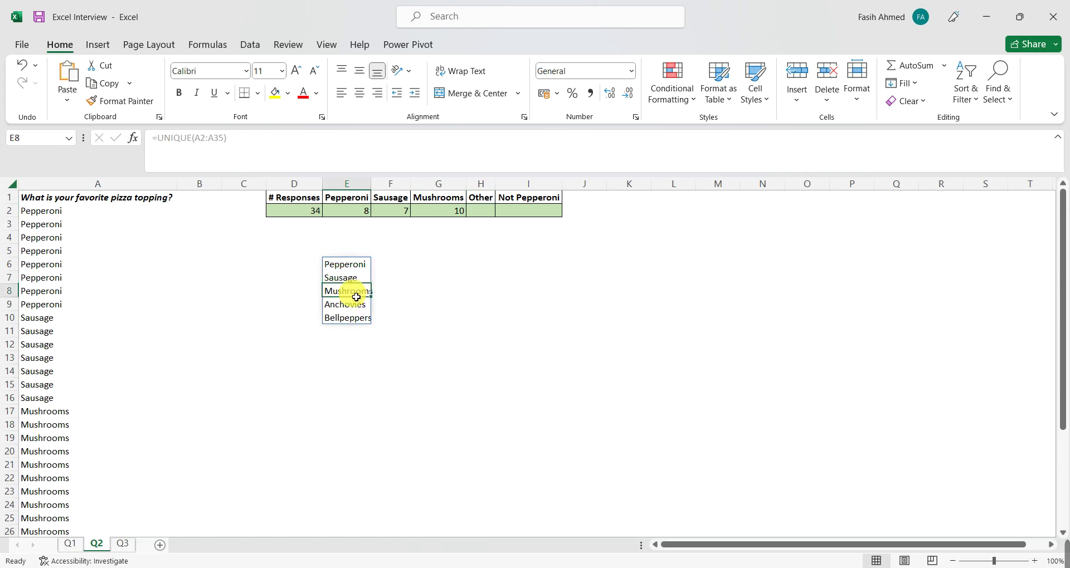
left_click(390, 317)
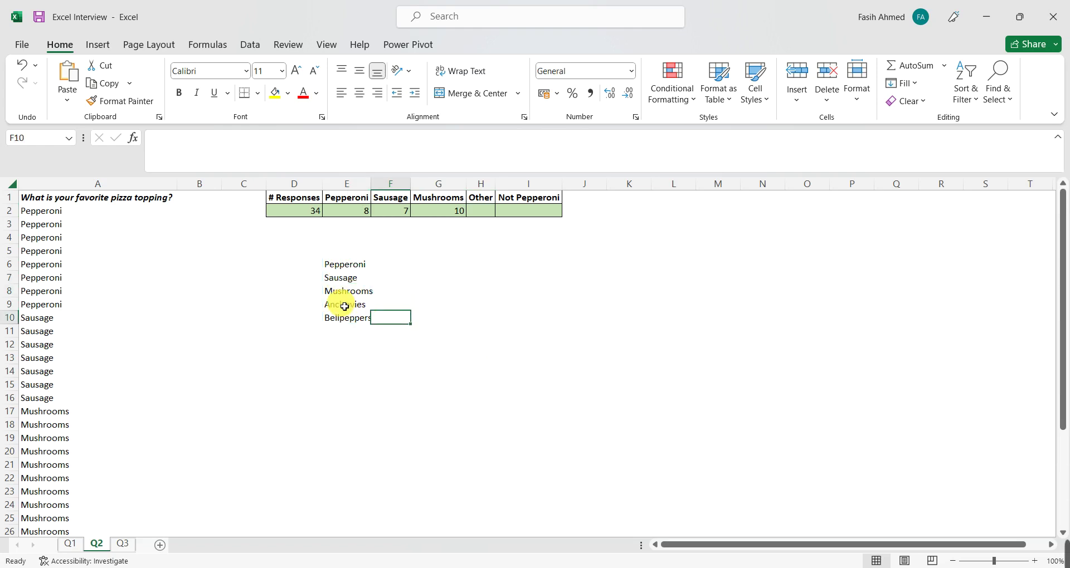
left_click(360, 313)
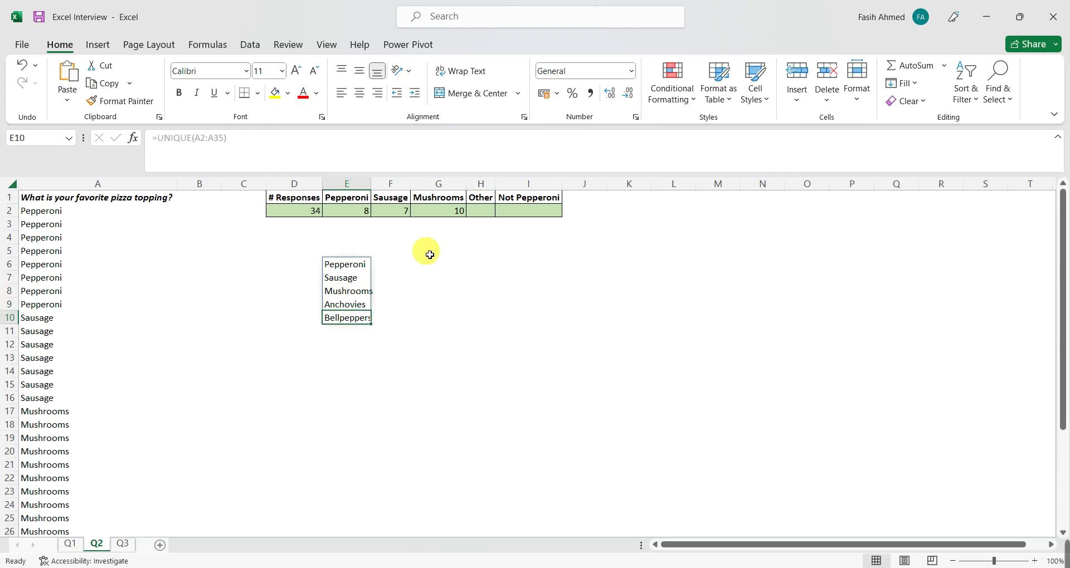
Autofit the width of column E to its longest topping name, and select the empty Other cell H2.
double_click(371, 184)
left_click(424, 296)
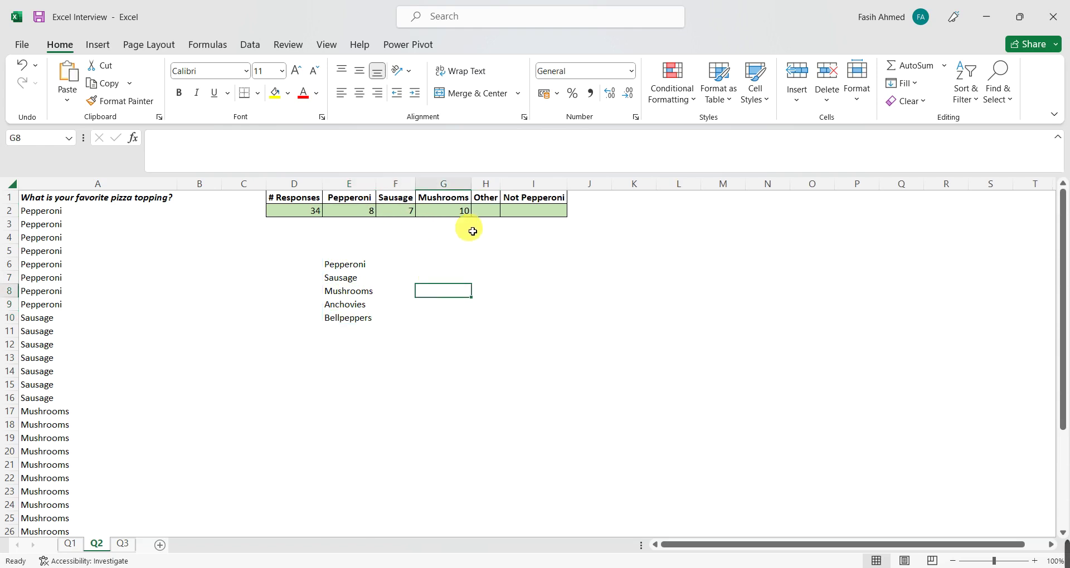
left_click(486, 210)
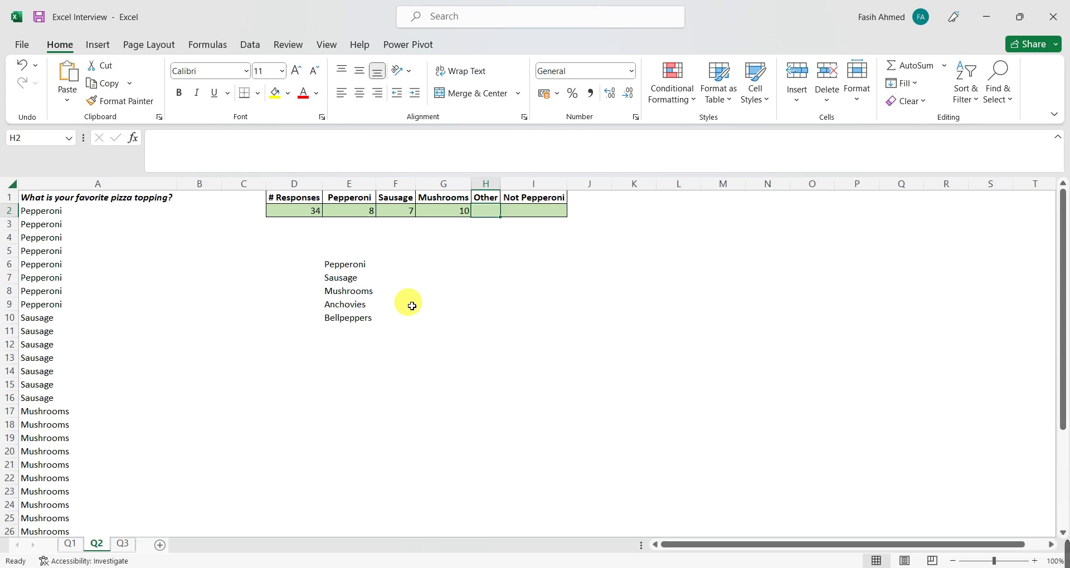
Review the Pepperoni count formula, the Anchovies and Bellpeppers entries, and the # Responses formula against the responses in column A.
left_click(356, 211)
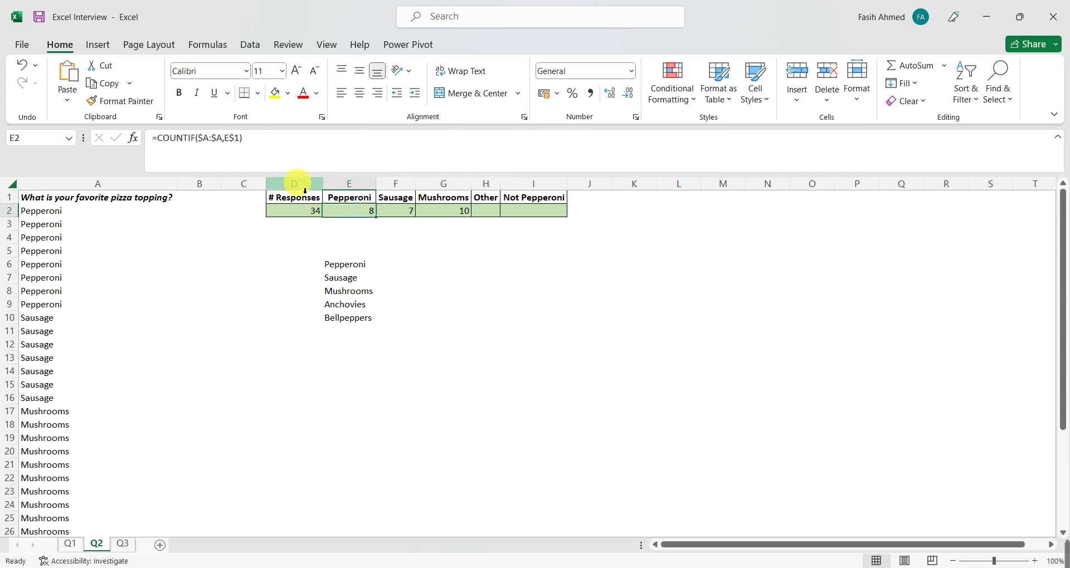
left_click(352, 307)
left_click(453, 242)
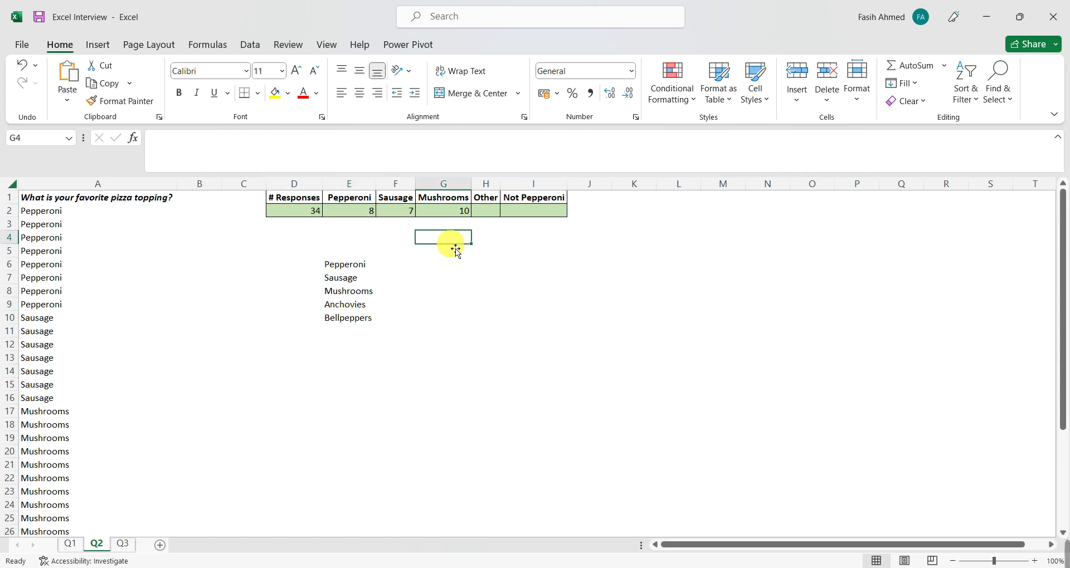
left_click(346, 322)
left_click(485, 215)
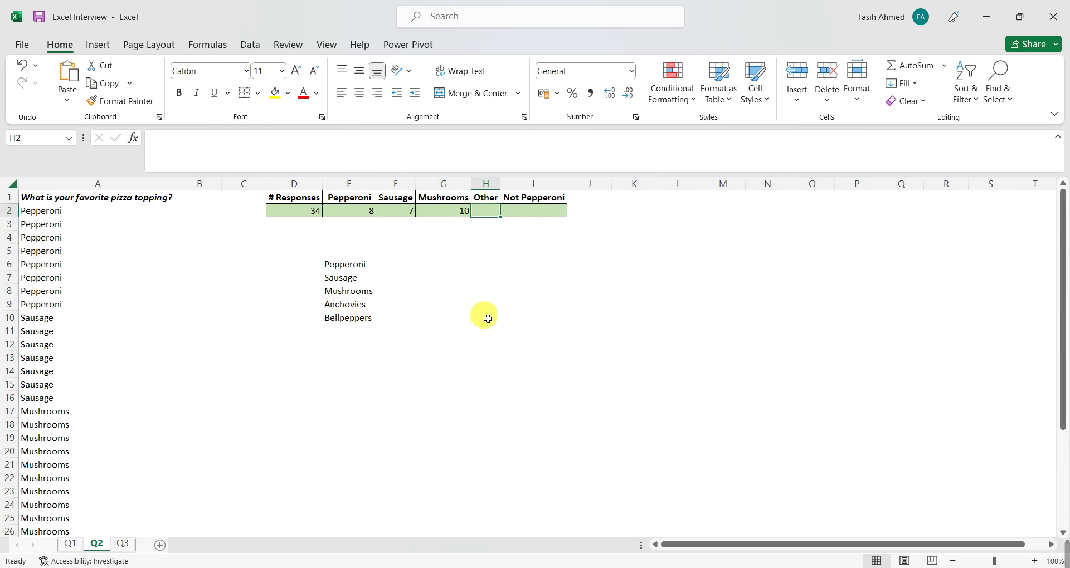
left_click(449, 252)
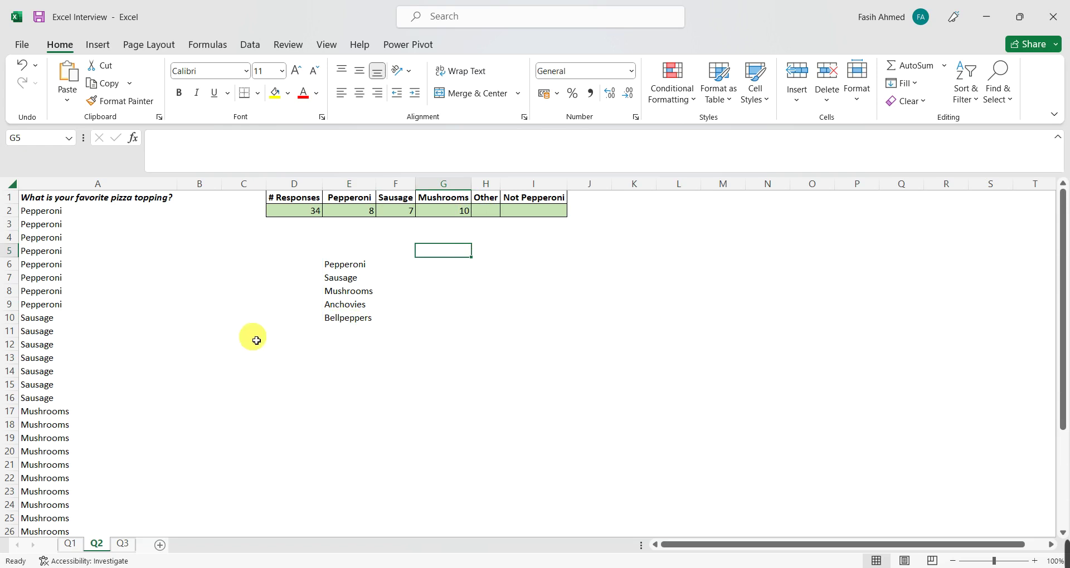
left_click(311, 216)
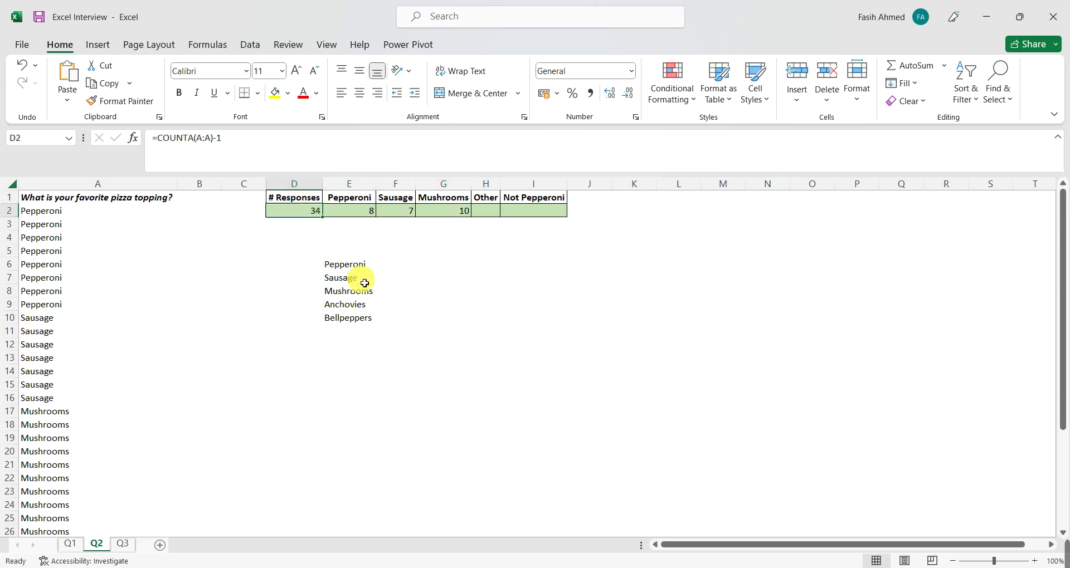
left_click(58, 216)
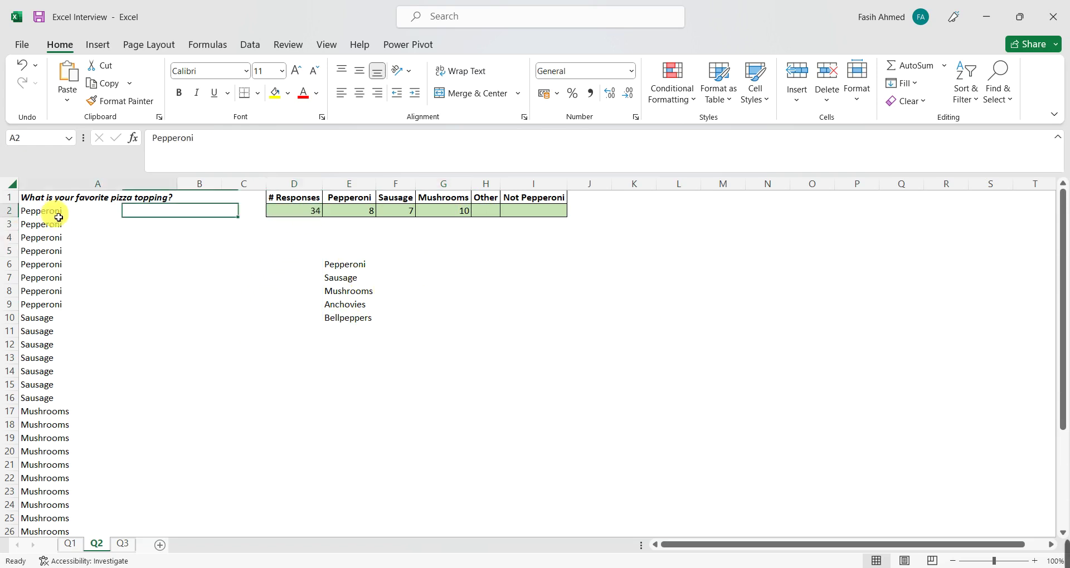
left_click_drag(59, 217, 89, 500)
left_click(297, 349)
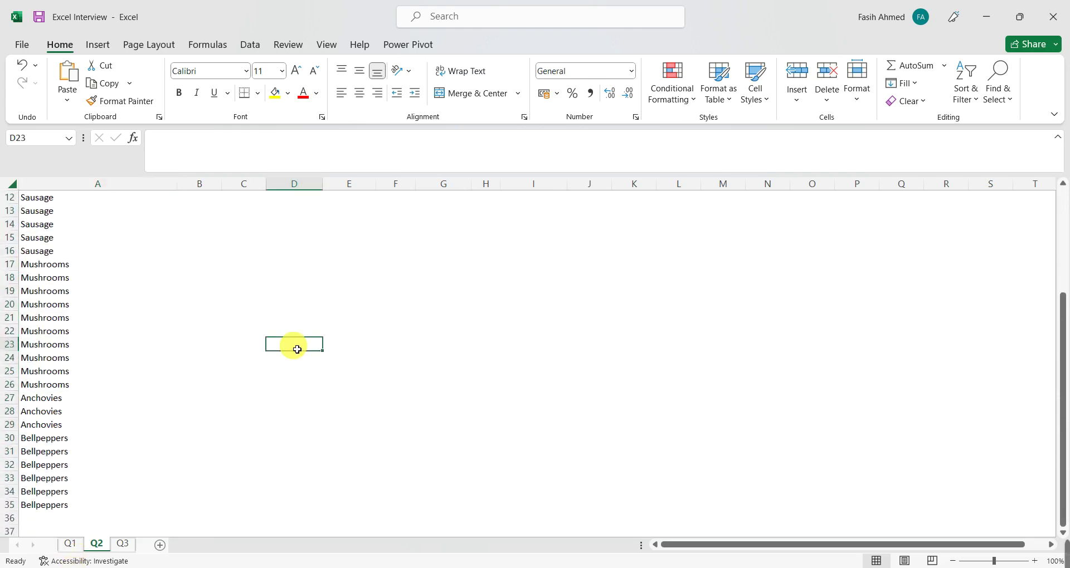
key("ctrl+Up")
key("ctrl+Up")
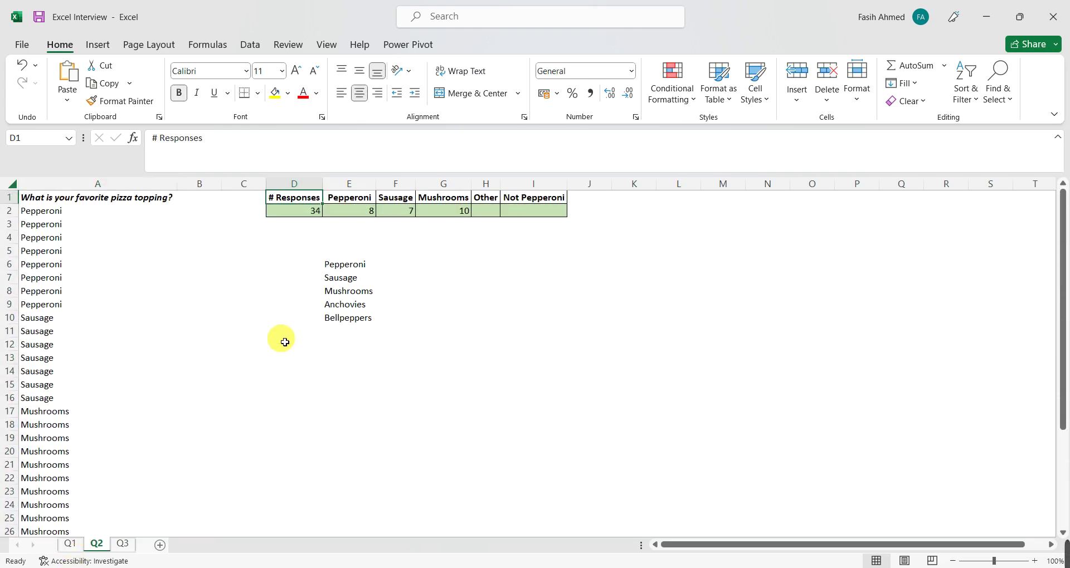
Examine the individual counts and the sum of E2:G2 against the # Responses total and the Anchovies and Bellpeppers entries.
left_click(347, 212)
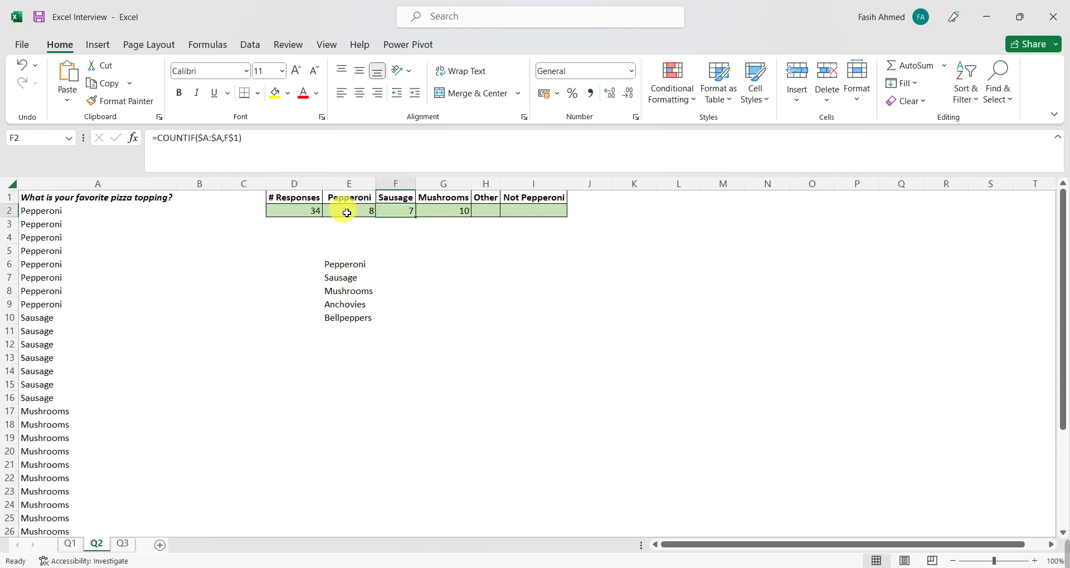
left_click(400, 212)
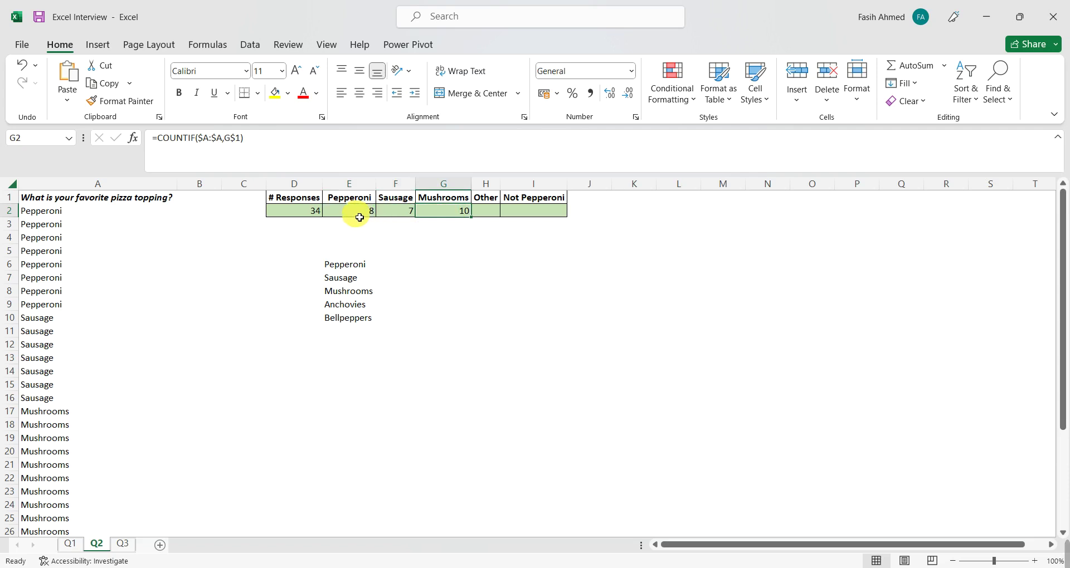
left_click_drag(358, 218, 447, 214)
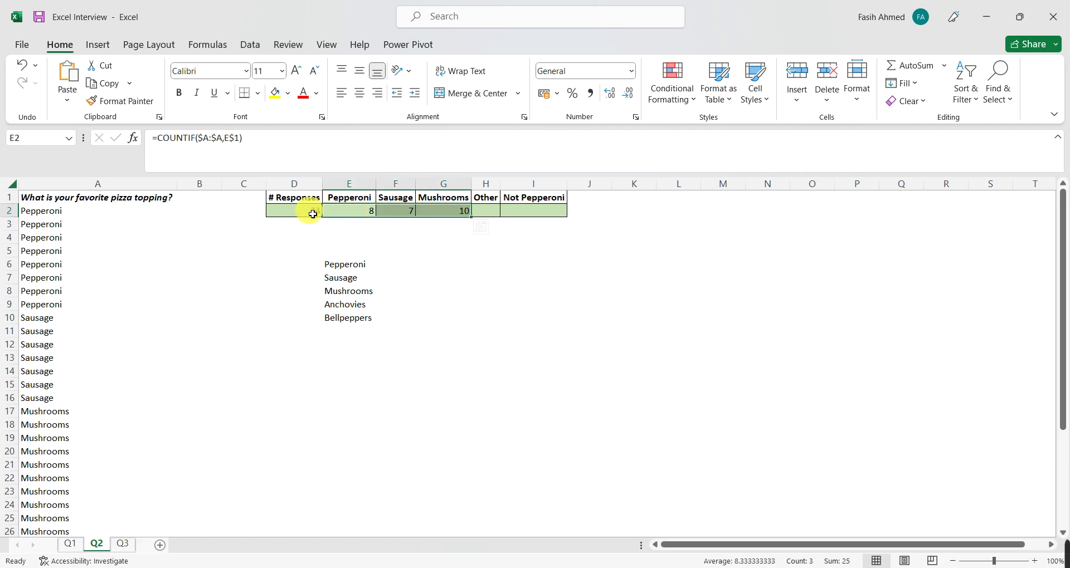
left_click(312, 214)
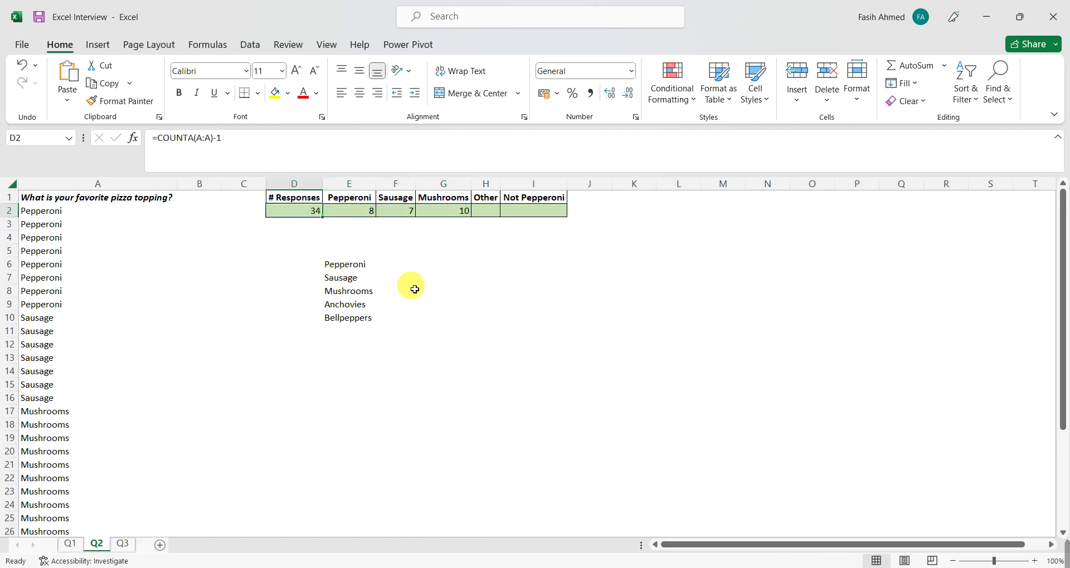
left_click(342, 307)
left_click(346, 320)
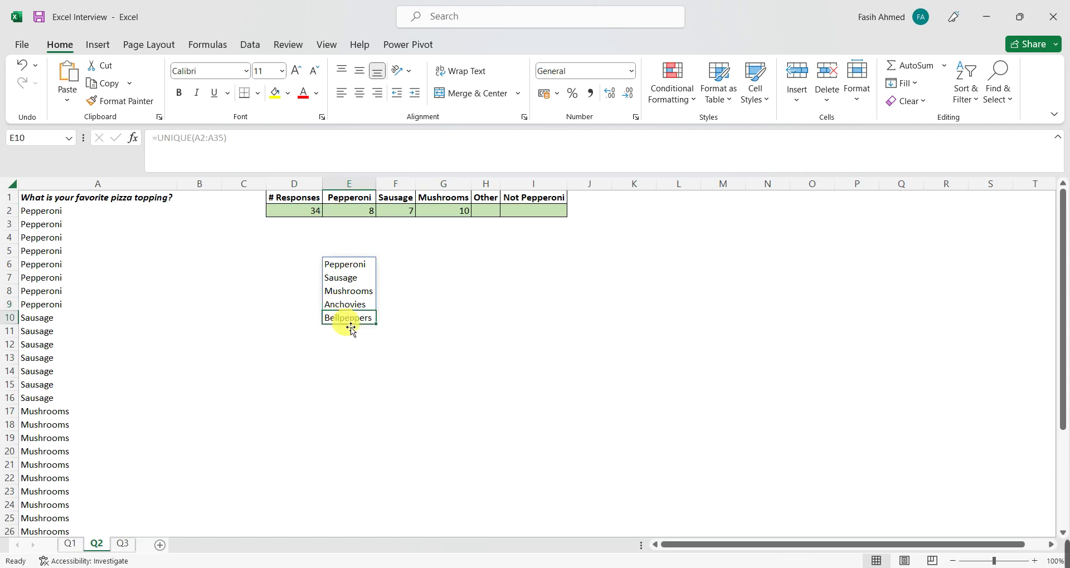
left_click(309, 309)
left_click(310, 323)
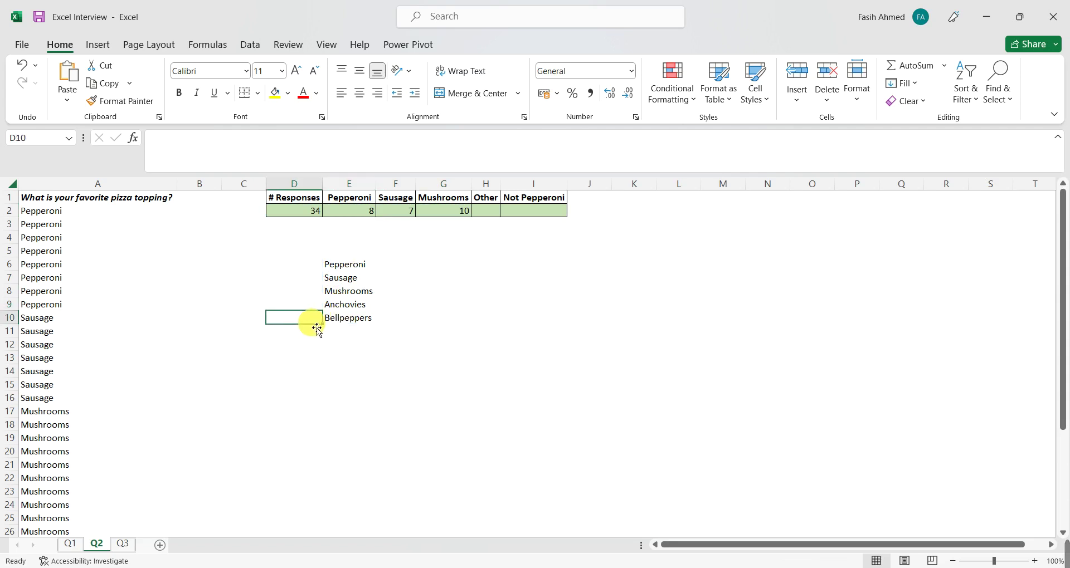
Calculate the Other count in H2 with the formula =D2-SUM(E2:G2).
left_click(488, 216)
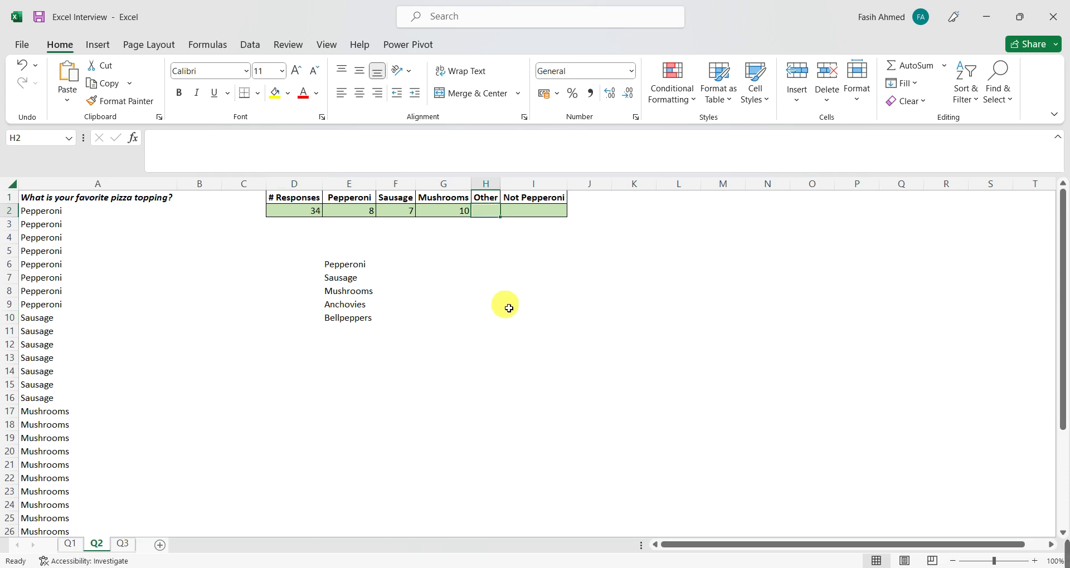
type("=")
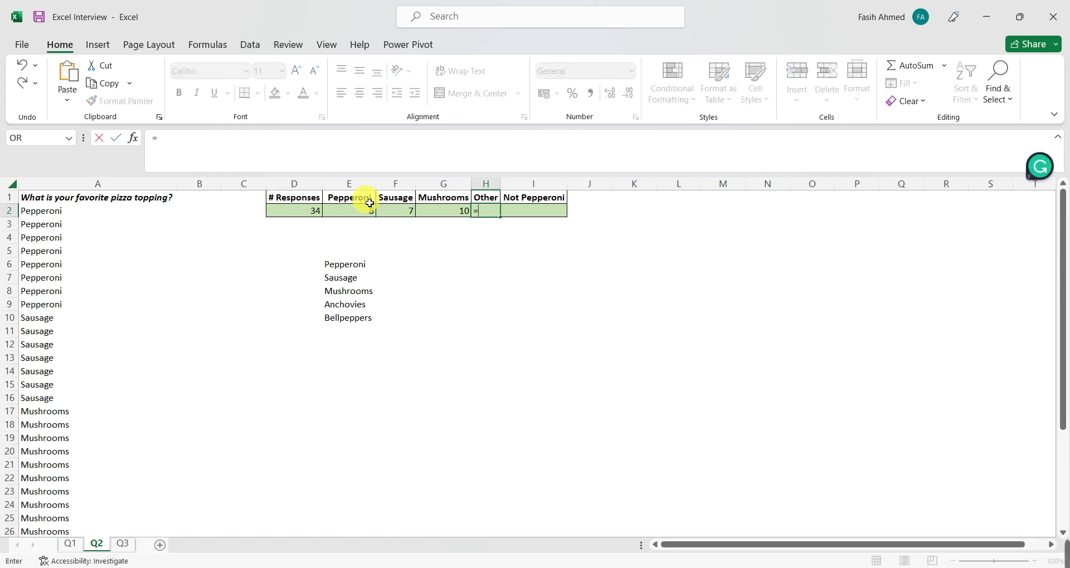
left_click(299, 213)
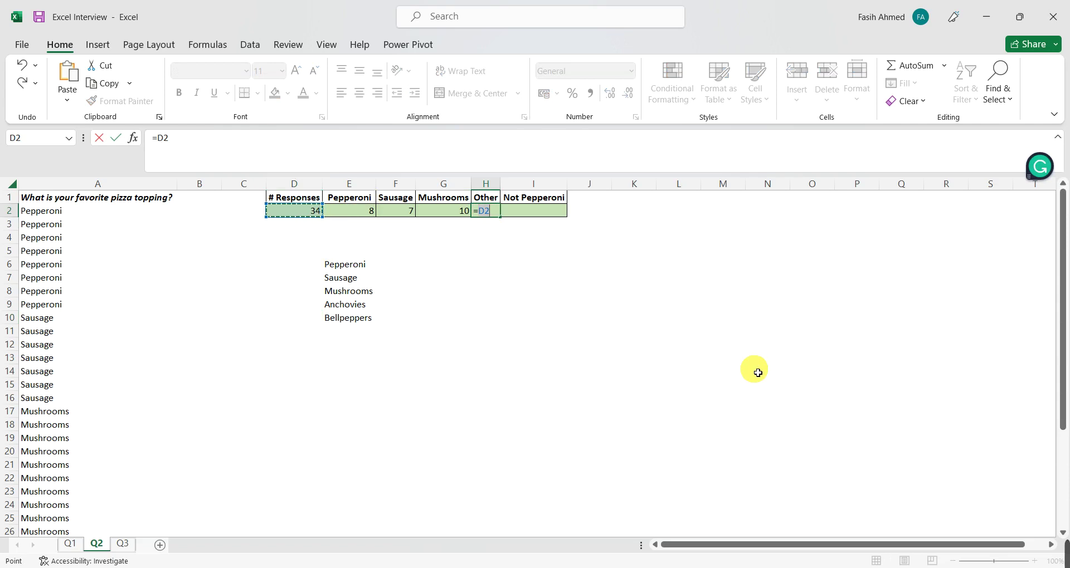
type("-sum")
key("Tab")
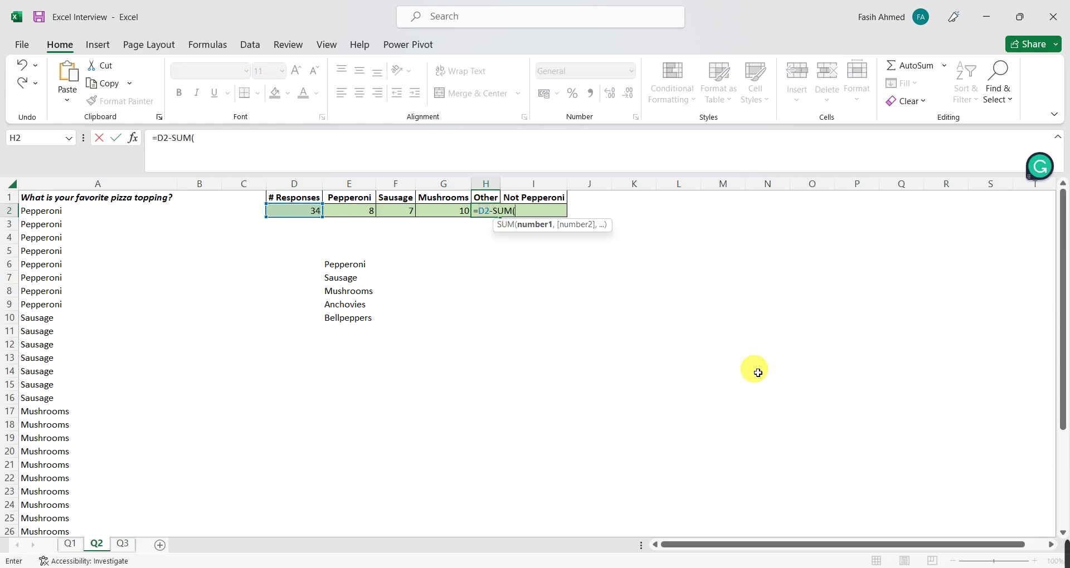
left_click_drag(368, 214, 443, 215)
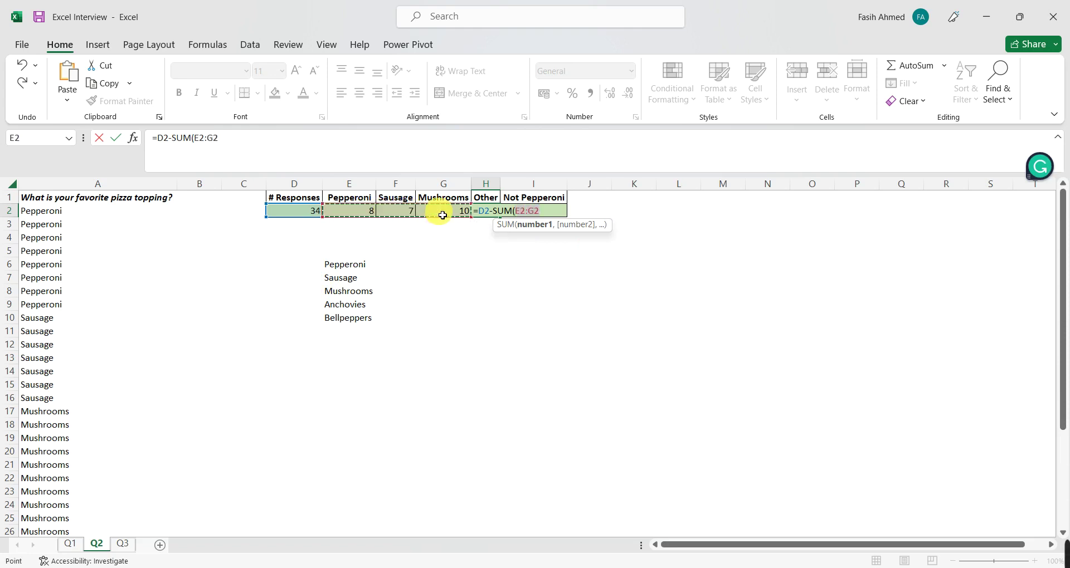
type(")")
key("Return")
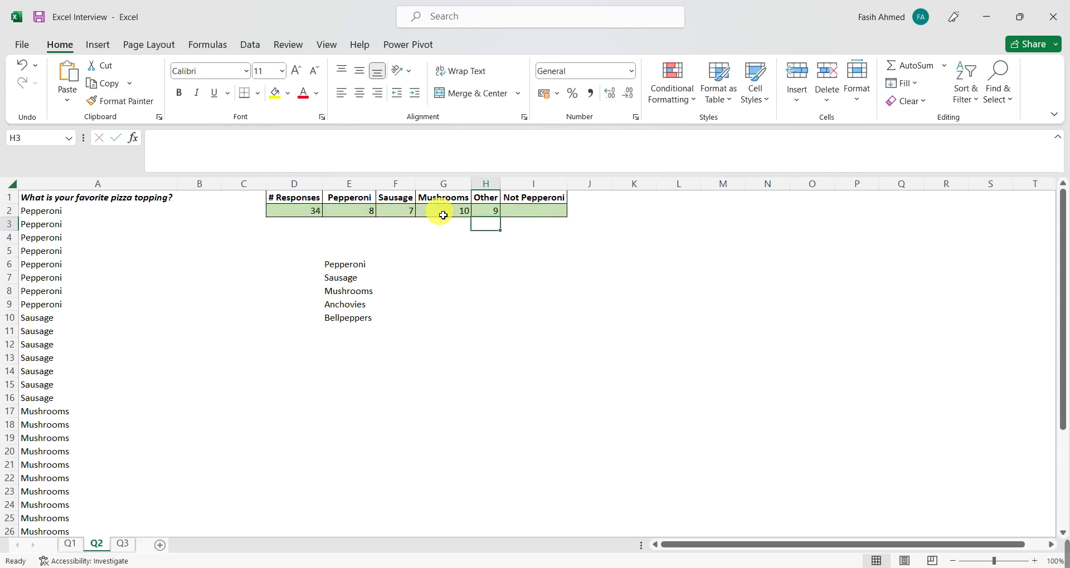
Check the Other result against the total responses, the sum of the three named topping counts, and the Anchovies and Bellpeppers entries.
left_click(304, 213)
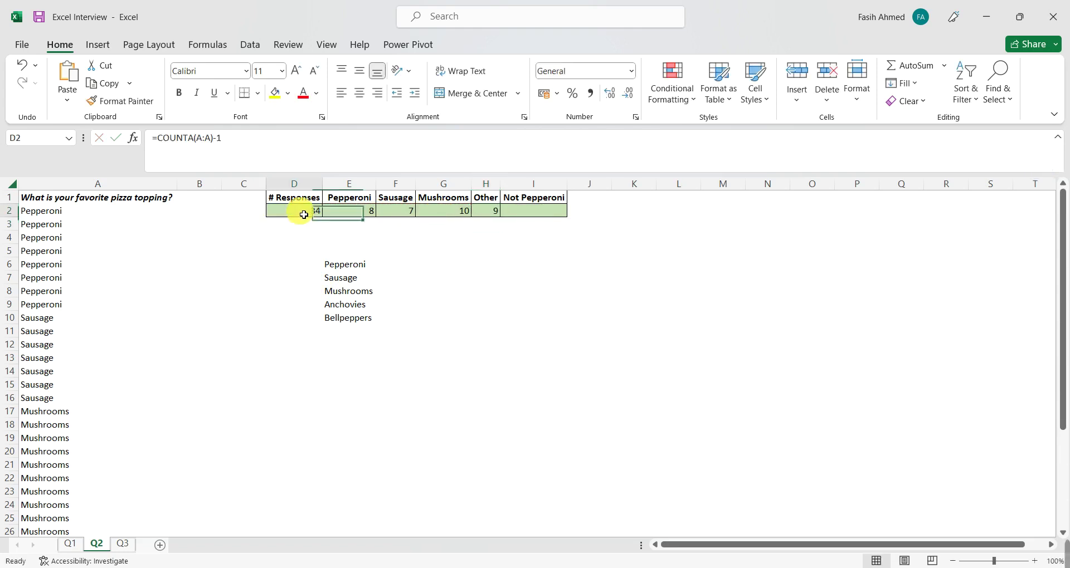
left_click(362, 212)
left_click(411, 213)
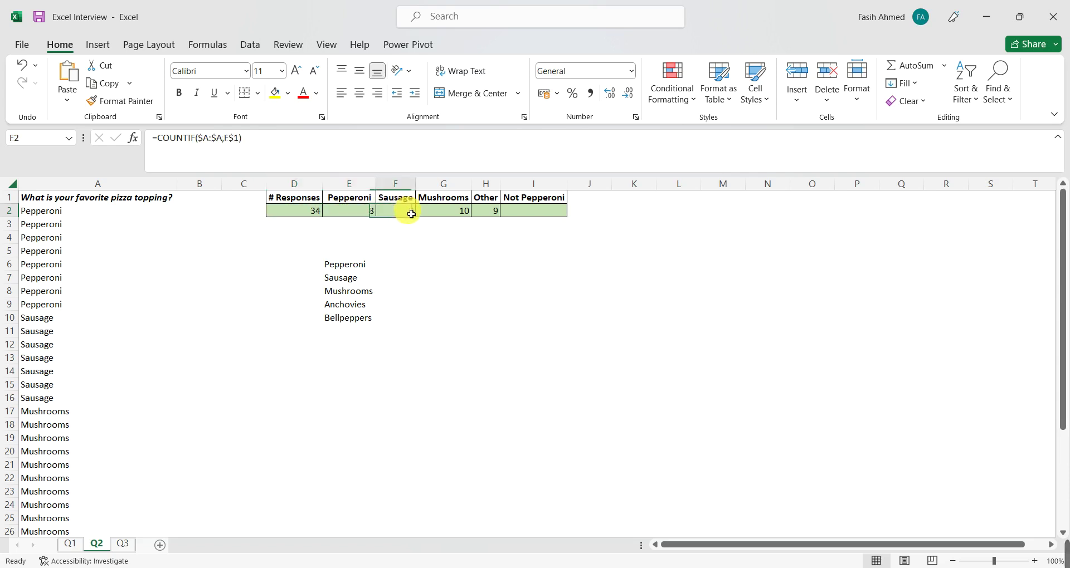
left_click(446, 213)
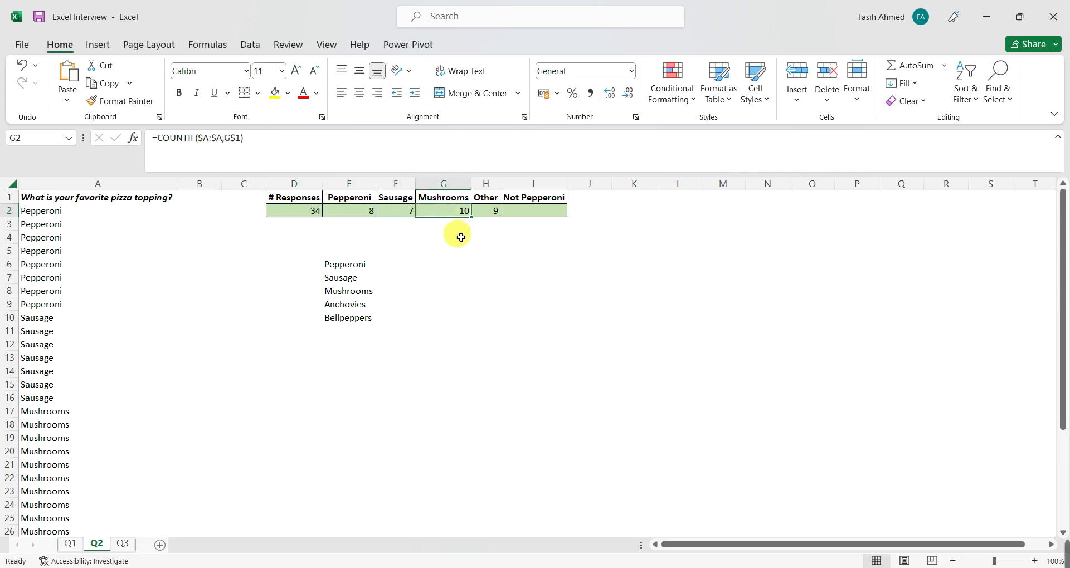
left_click_drag(356, 212, 440, 216)
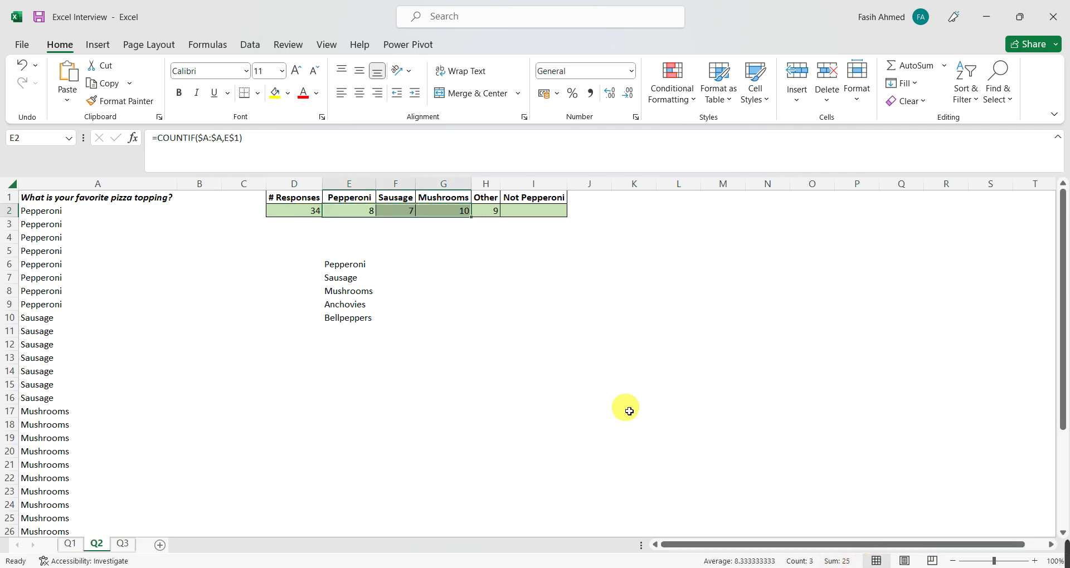
left_click(491, 211)
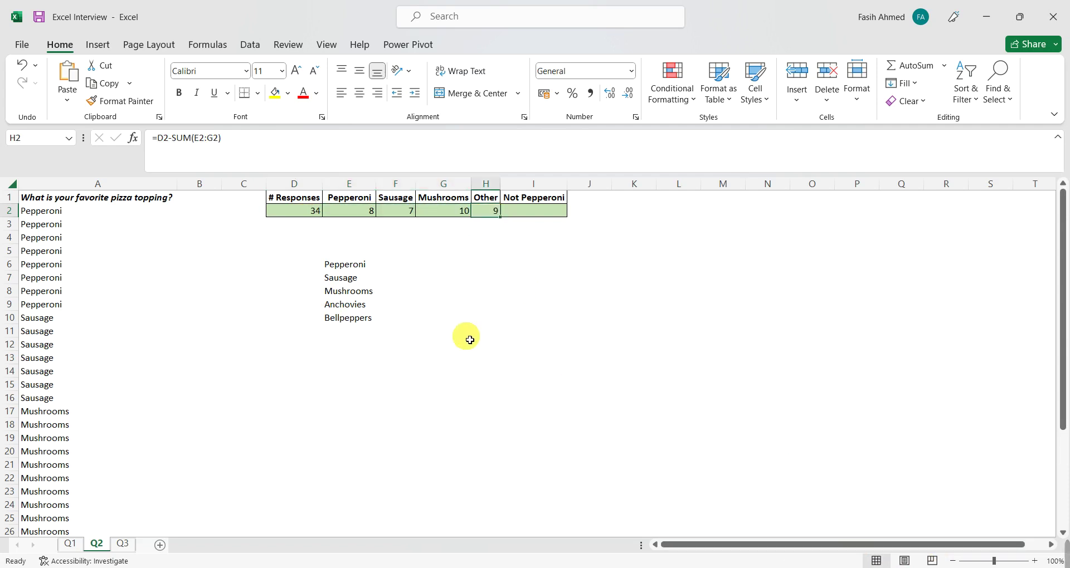
left_click_drag(346, 307, 351, 328)
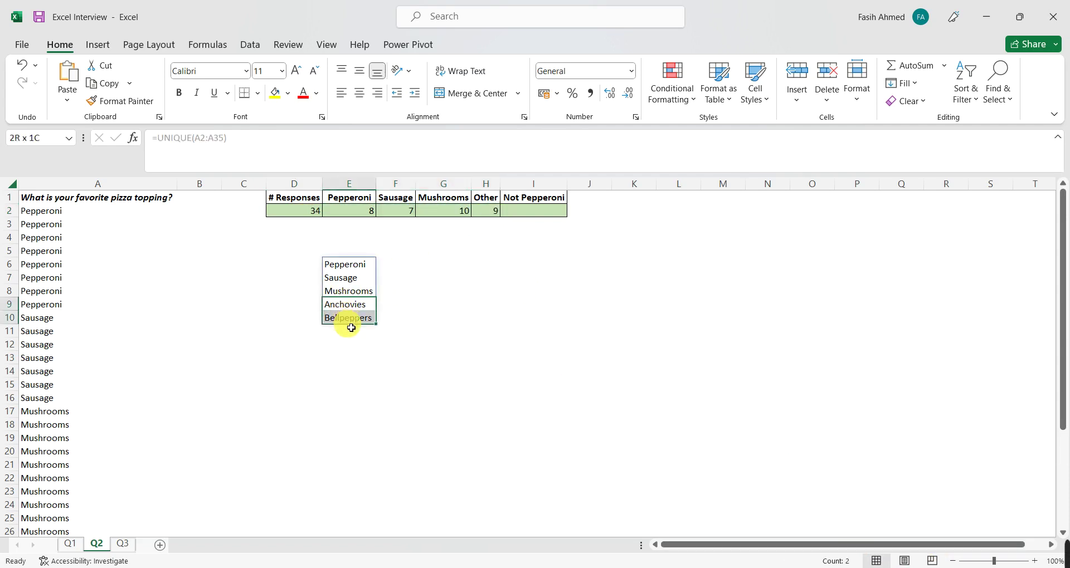
Check the Anchovies and Bellpeppers responses in A27:A35 against the Other count in H2.
scroll(134, 434, "down", 5)
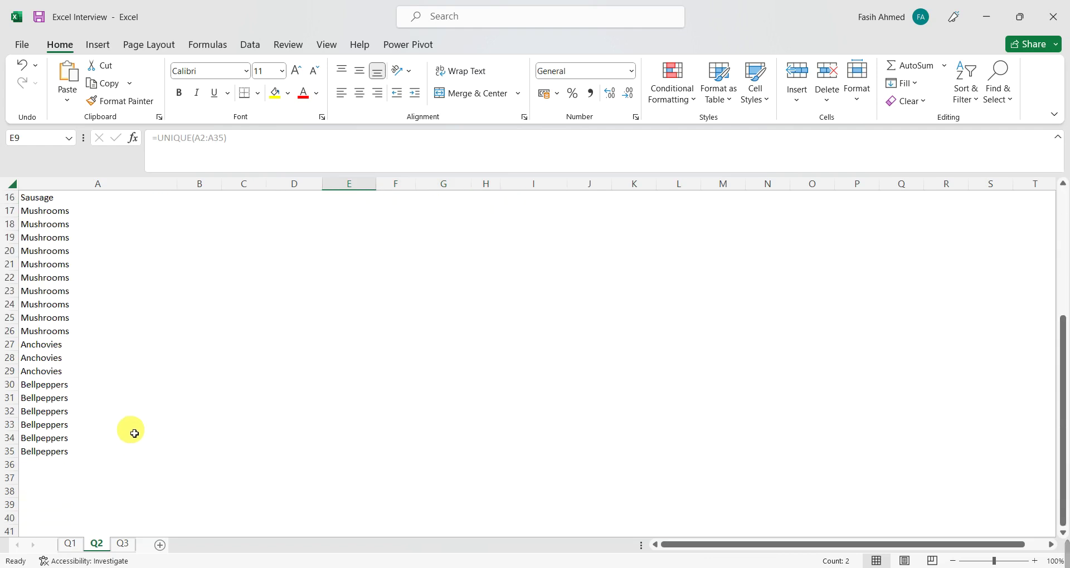
left_click_drag(41, 345, 57, 449)
left_click_drag(62, 346, 78, 446)
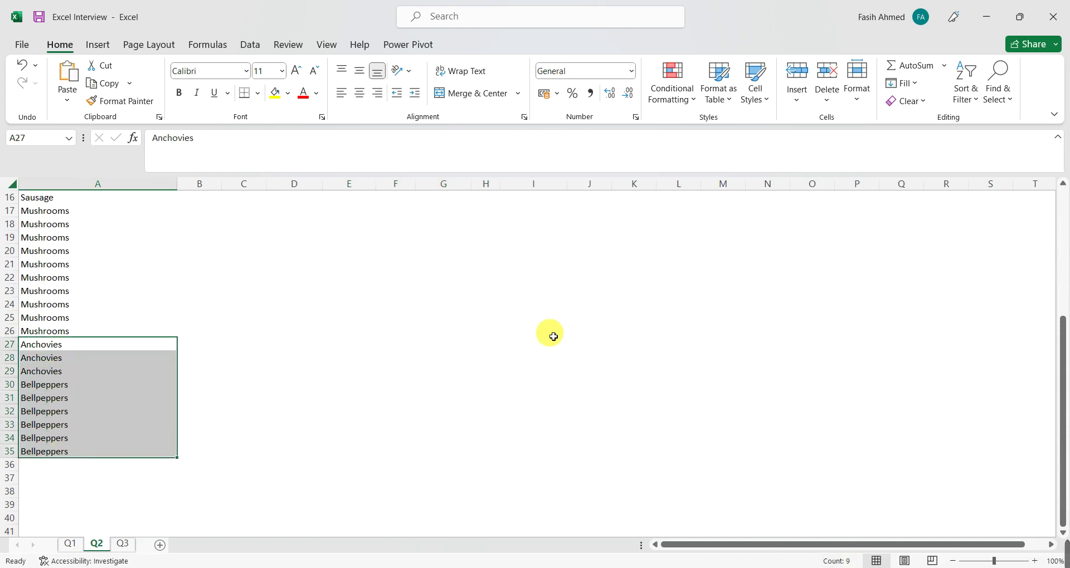
scroll(550, 335, "up", 5)
left_click(487, 211)
Count the Anchovies responses in H3 with the formula =COUNTIF(A:A,E9).
left_click(491, 229)
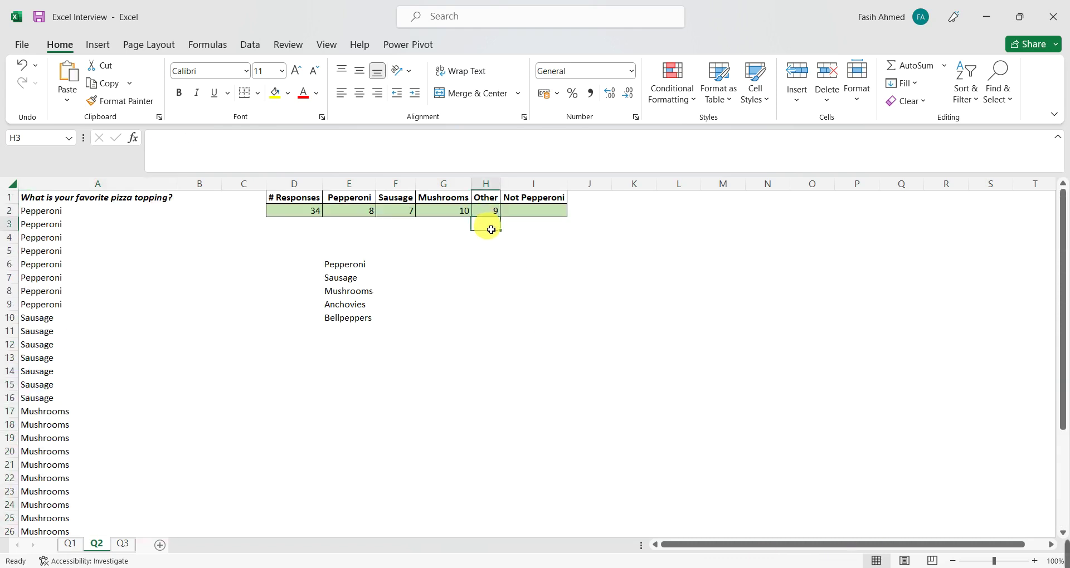
type("=count")
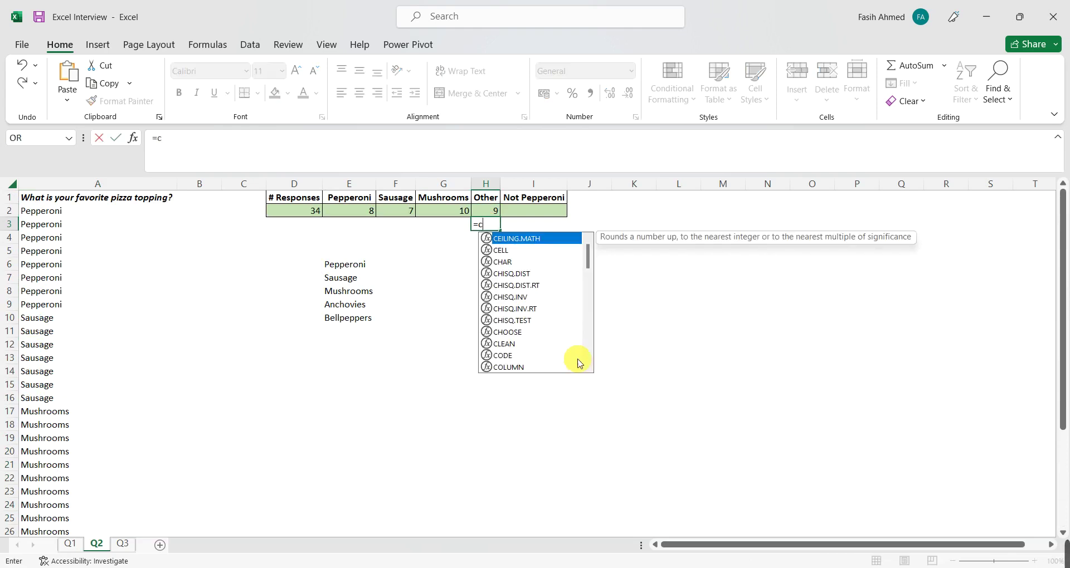
key("Down")
key("Down")
key("Down")
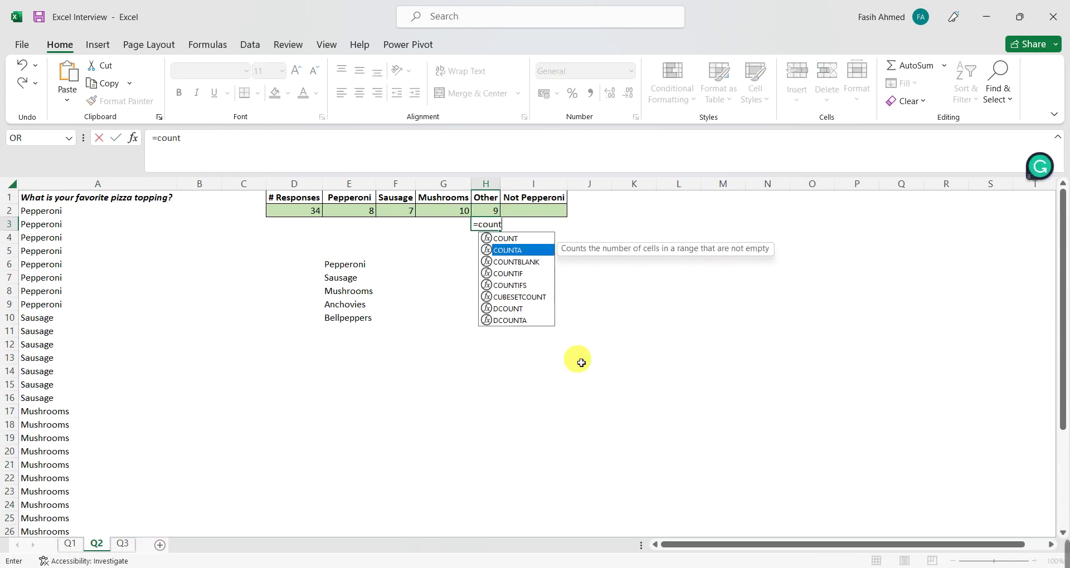
key("Tab")
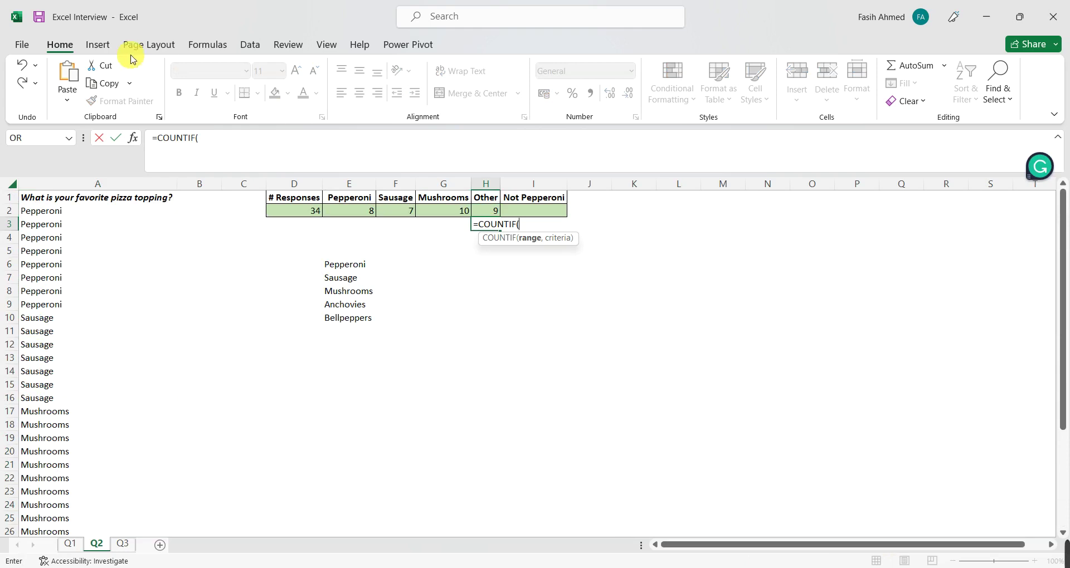
left_click(81, 184)
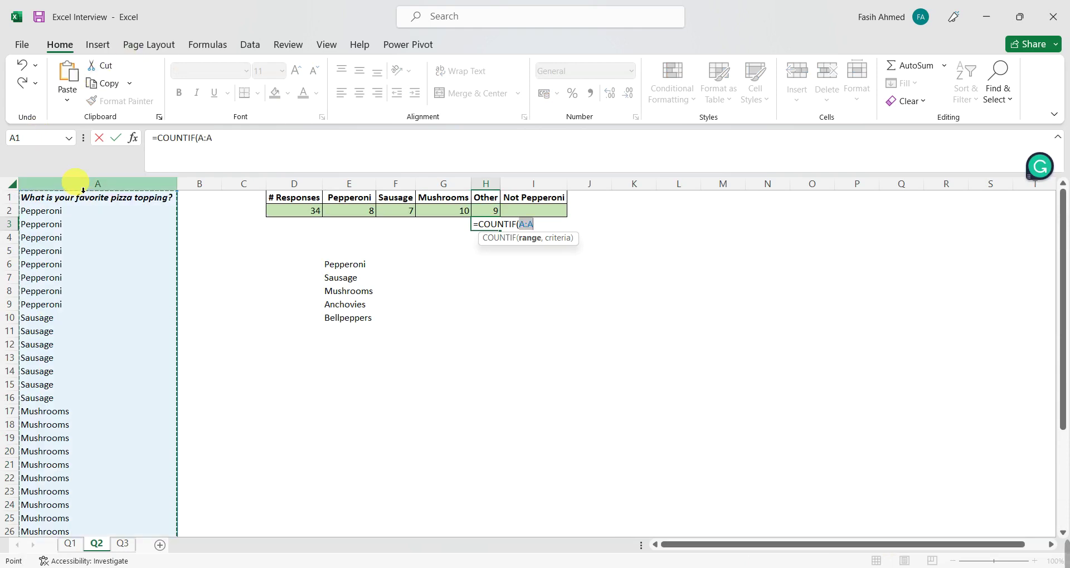
type(",")
left_click(341, 306)
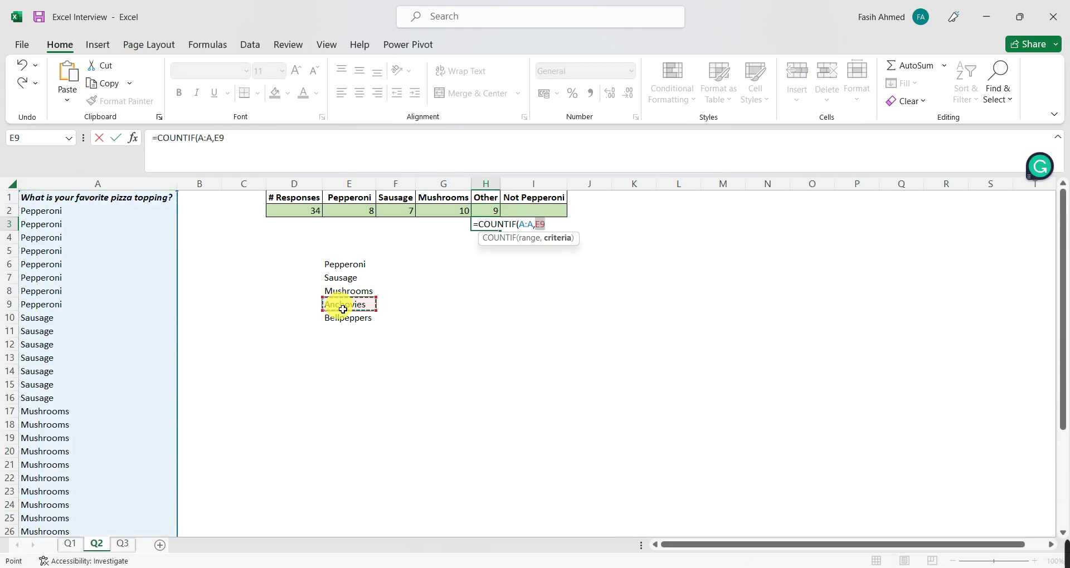
key("Return")
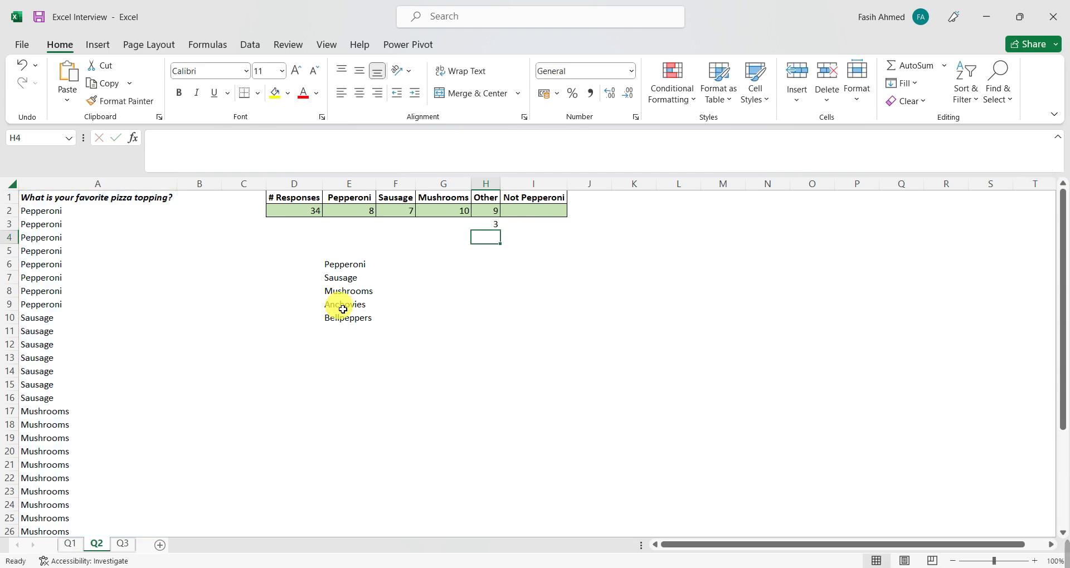
type("=count")
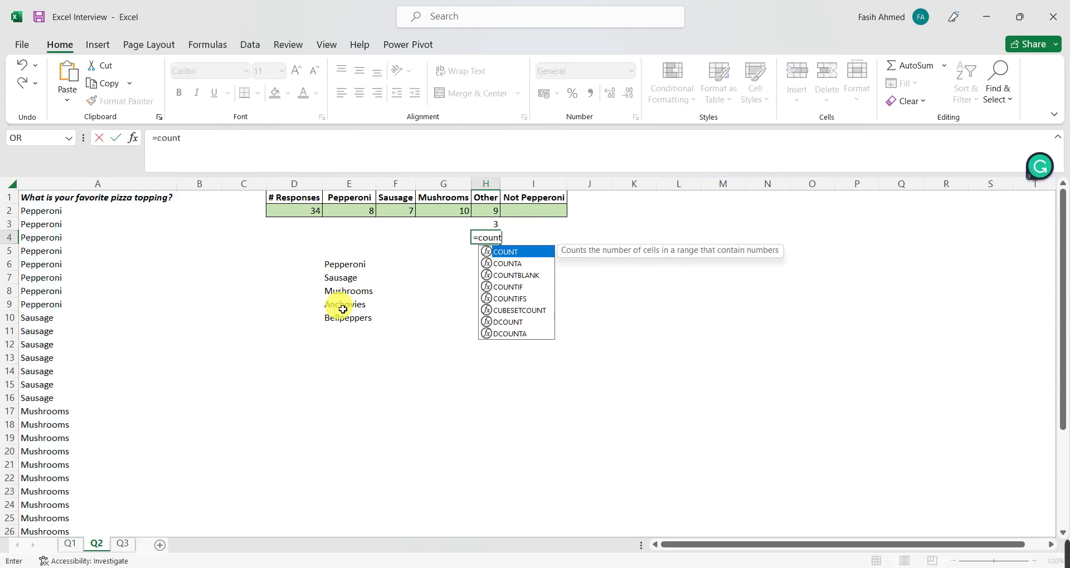
key("Down")
key("Down")
key("Tab")
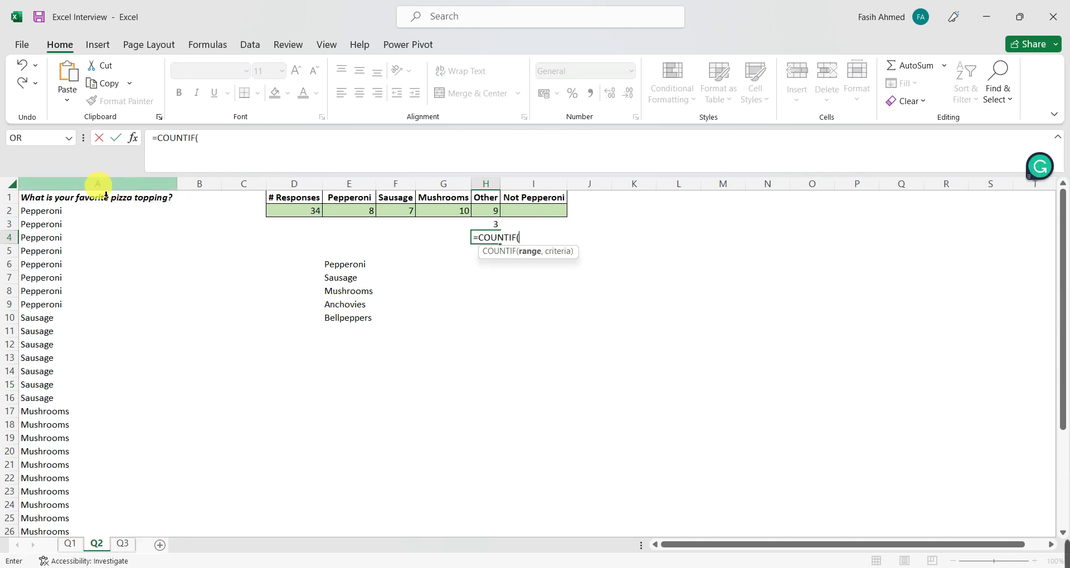
key("Escape")
Extend the H3 formula to include Bellpeppers, making it =COUNTIF(A:A,E9)+COUNTIF(A:A,E10).
left_click(493, 225)
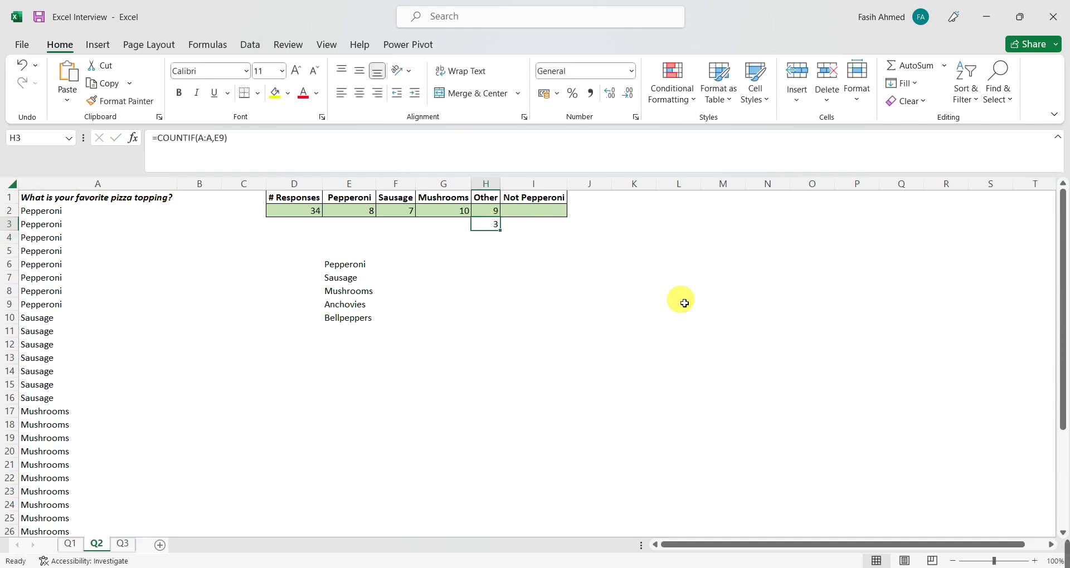
key("F2")
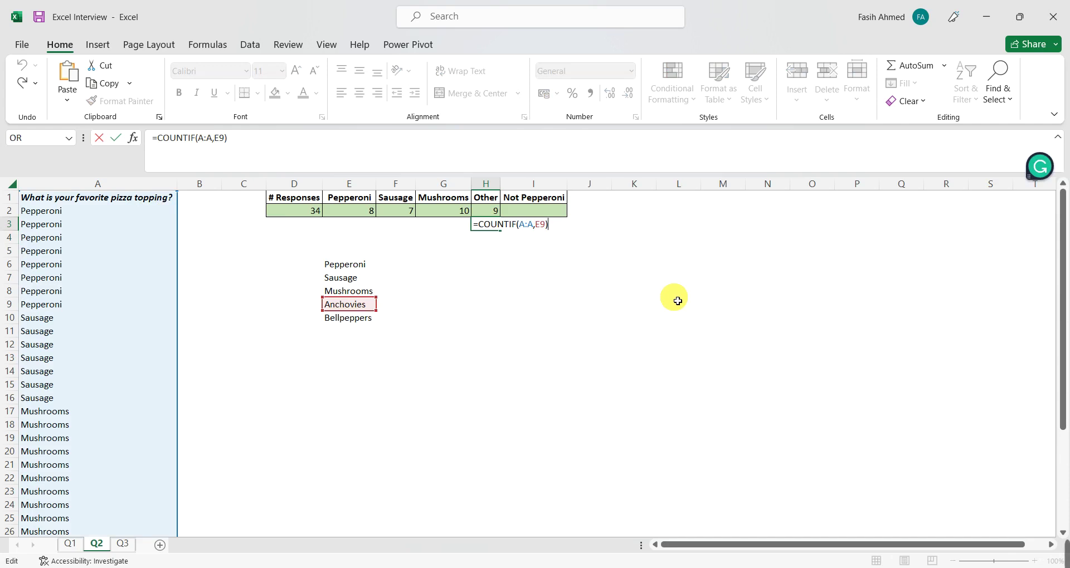
type("+count")
key("Down")
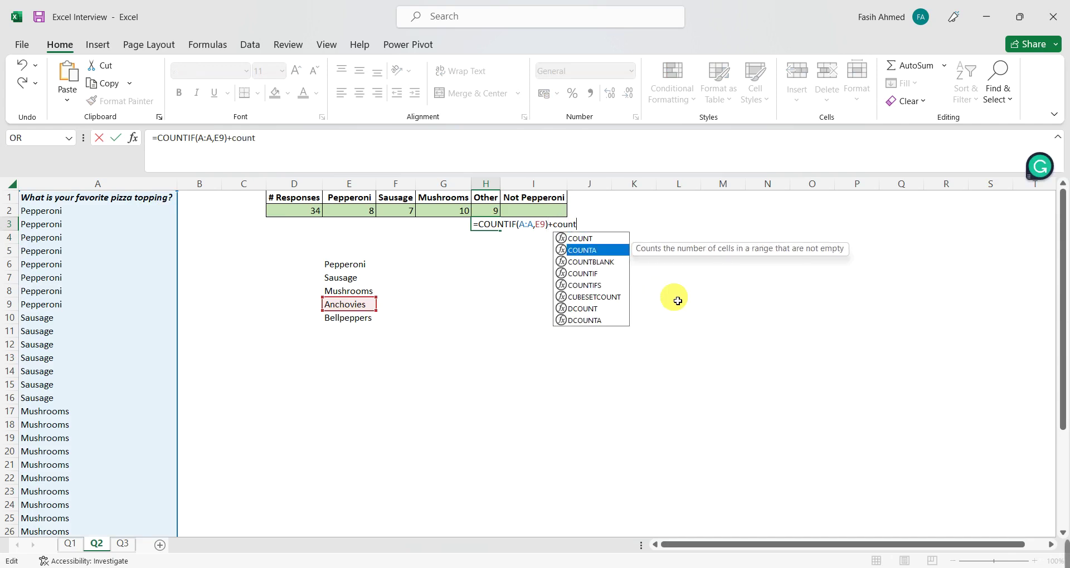
key("Down")
key("Down")
key("Tab")
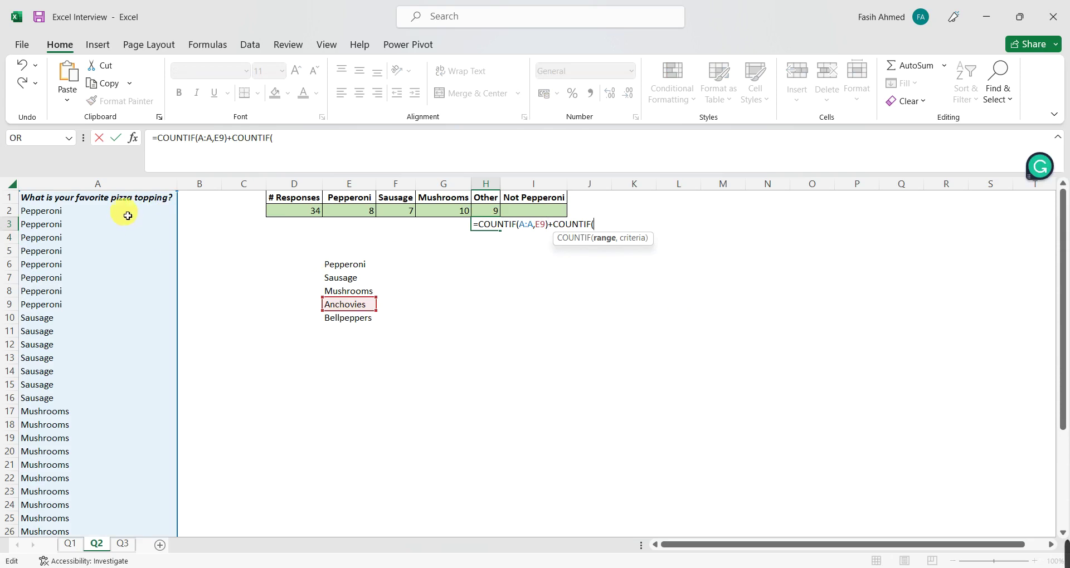
left_click(99, 183)
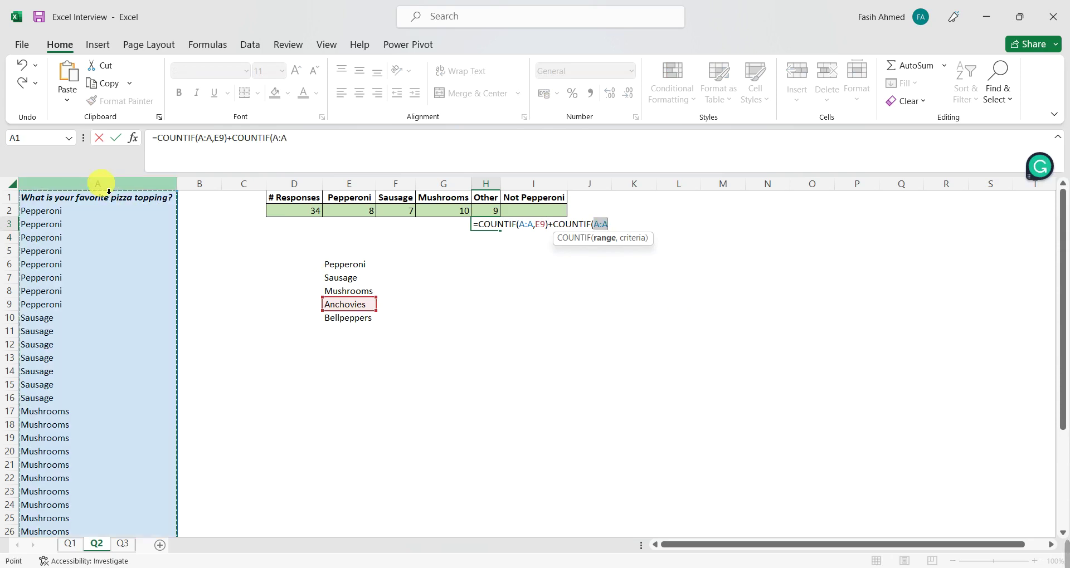
type(",")
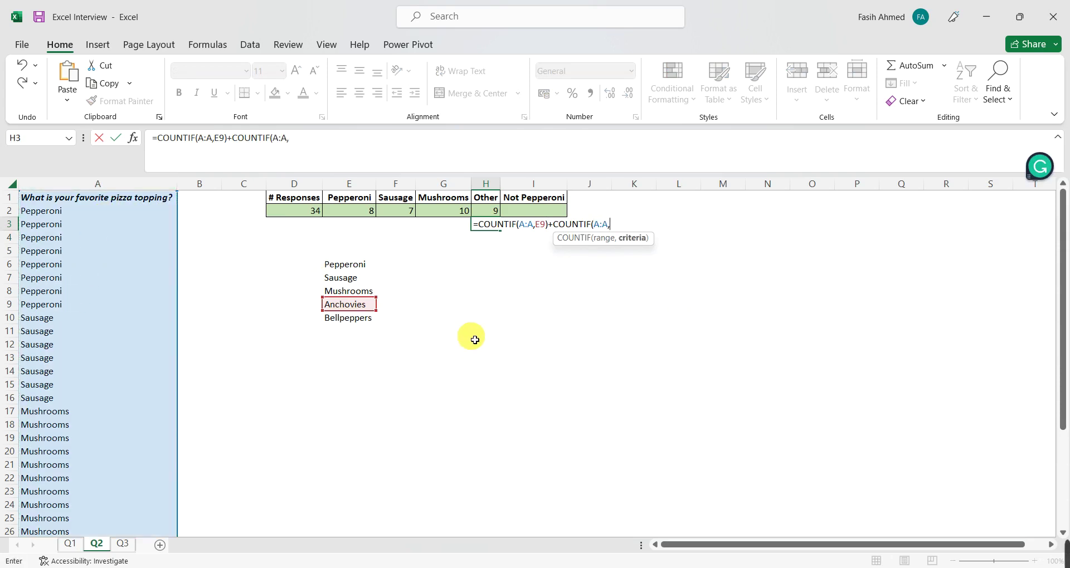
left_click(351, 321)
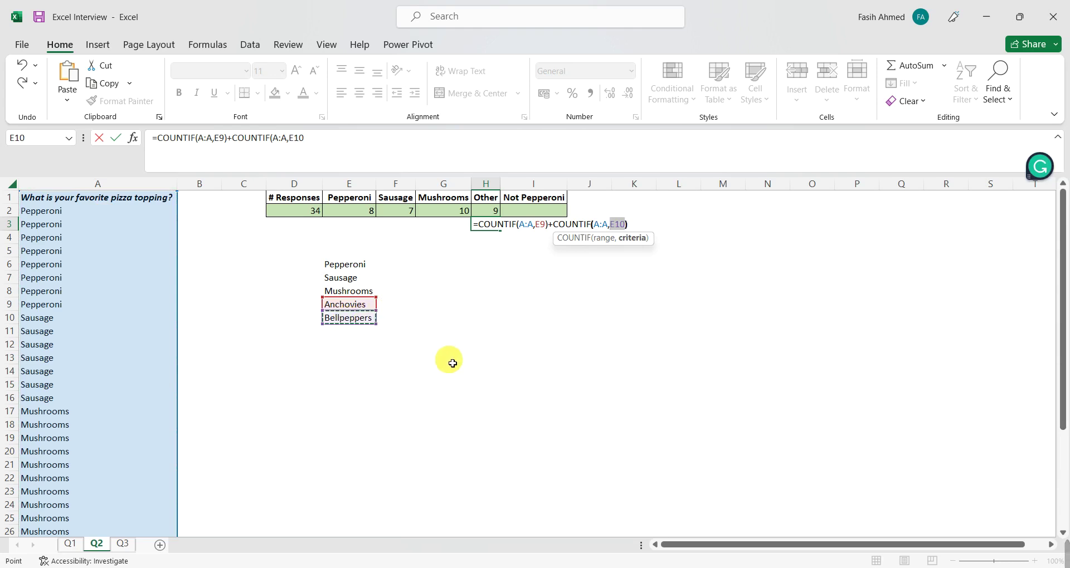
key("Return")
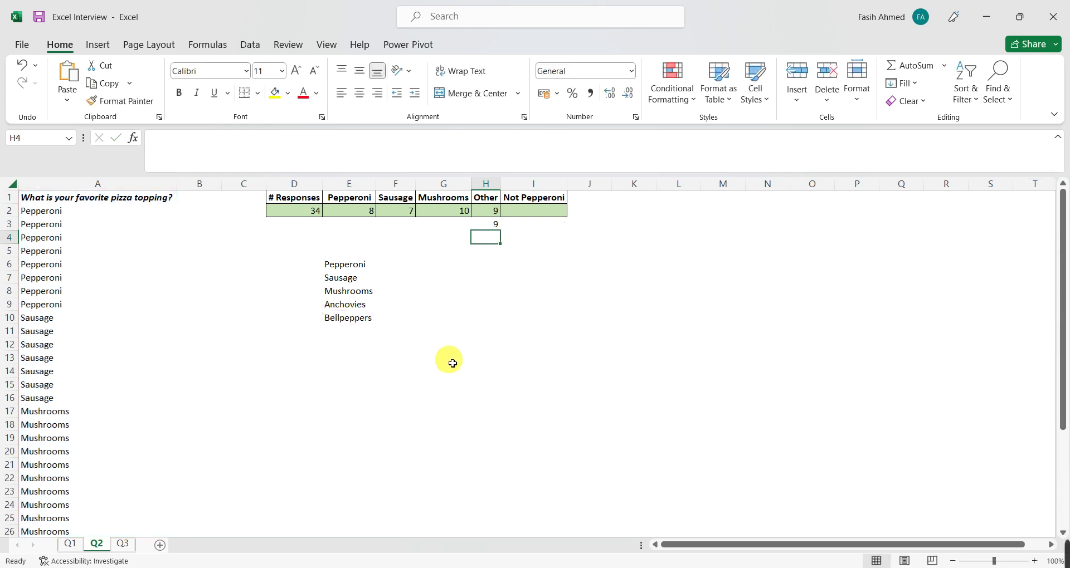
Compare the H3 formula with the Other formula in H2, and clear the check formula from H3.
key("Up")
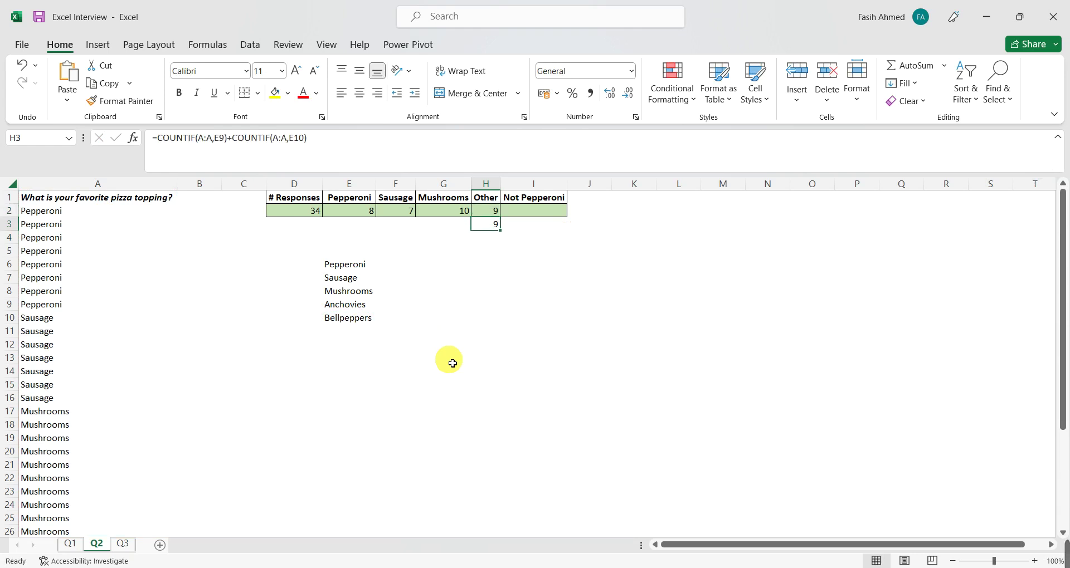
key("Up")
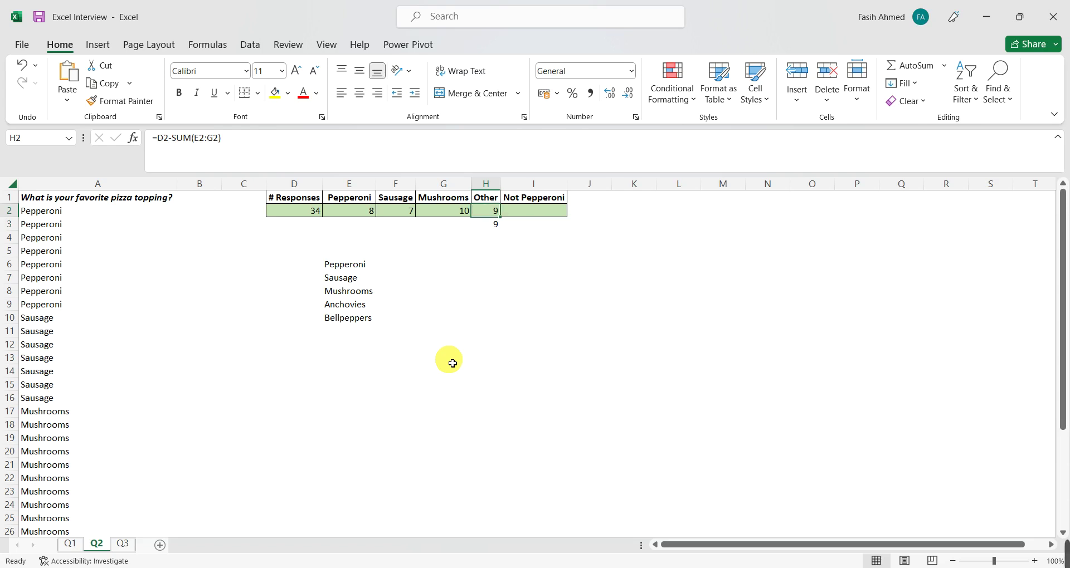
key("Down")
key("Delete")
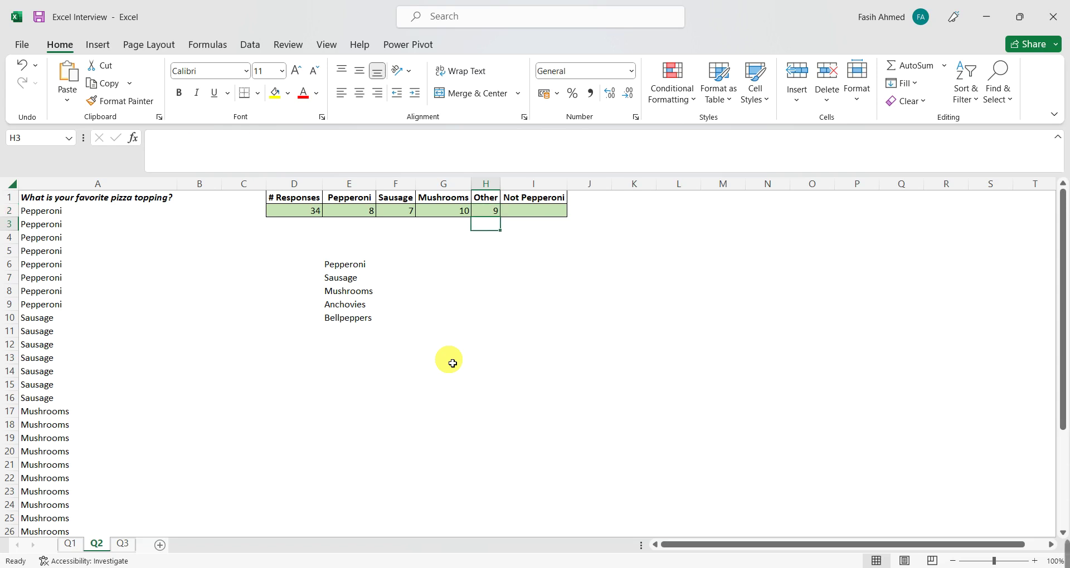
Review the Pepperoni responses in column A and the Pepperoni count formula as the basis for the Not Pepperoni count.
key("Up")
key("Right")
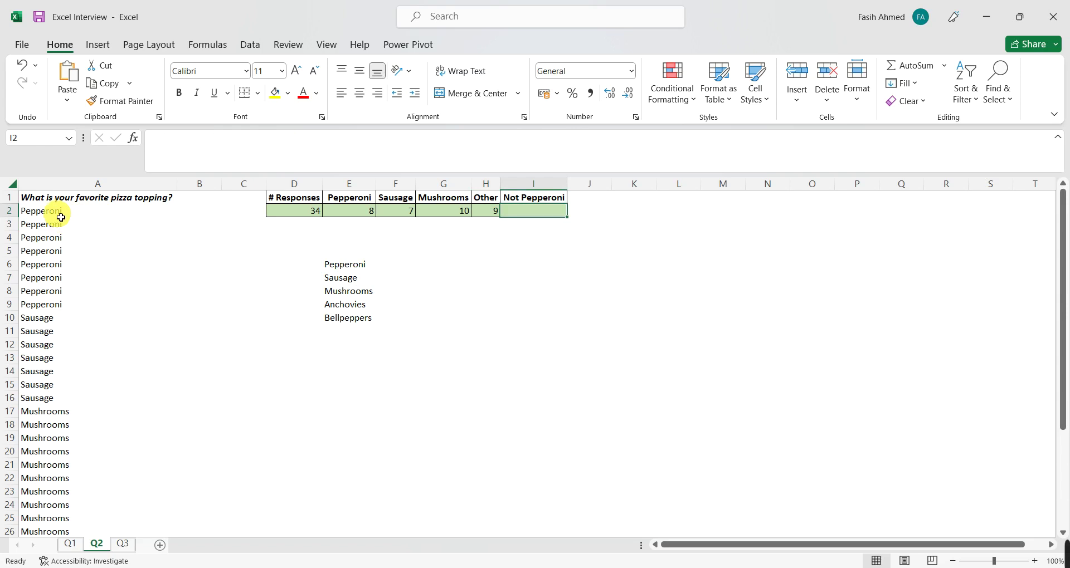
left_click_drag(56, 213, 76, 438)
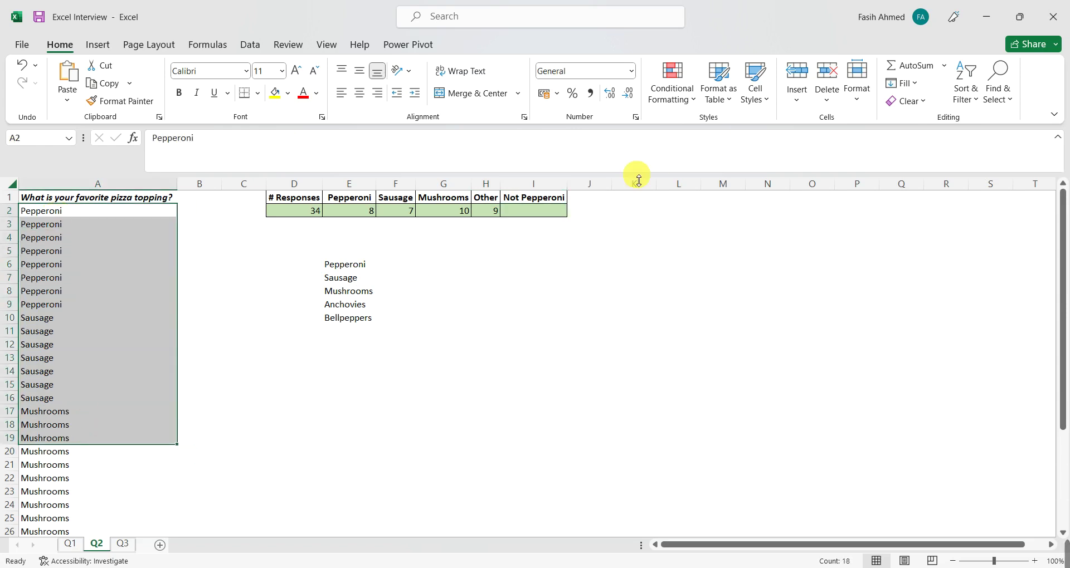
left_click(537, 214)
left_click_drag(52, 213, 63, 308)
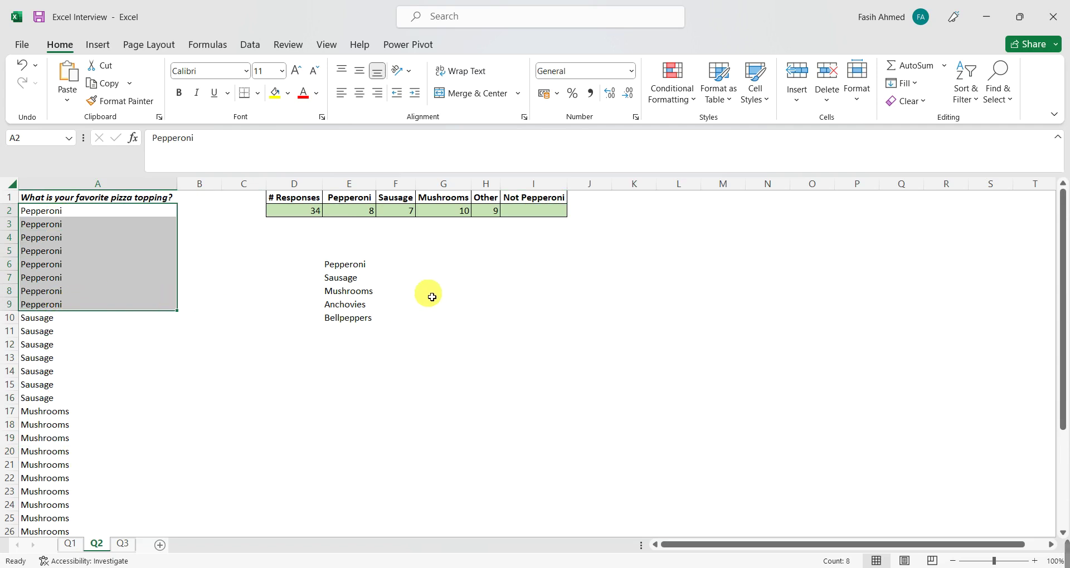
left_click(512, 265)
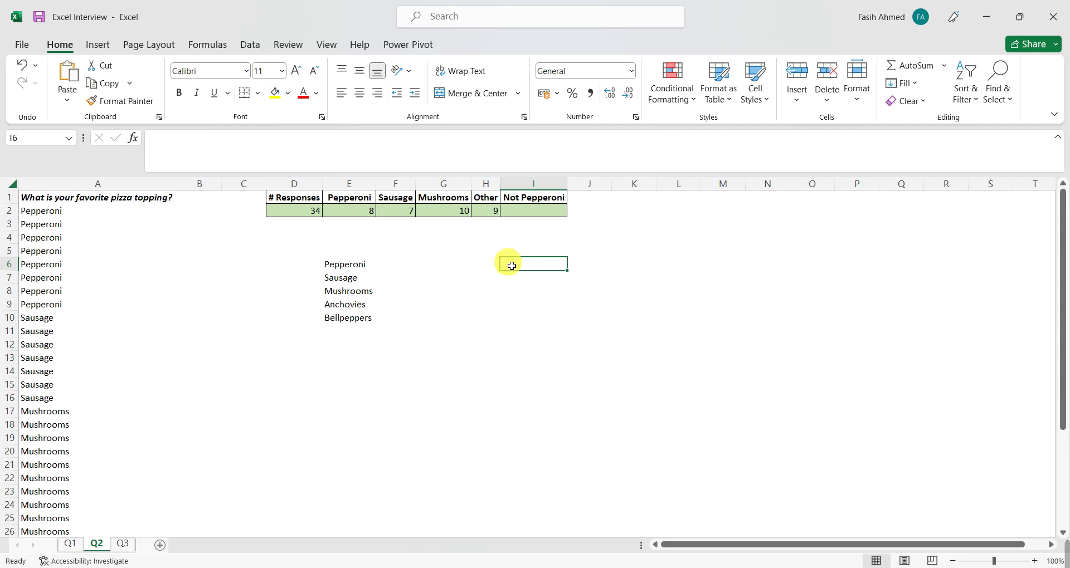
left_click(358, 210)
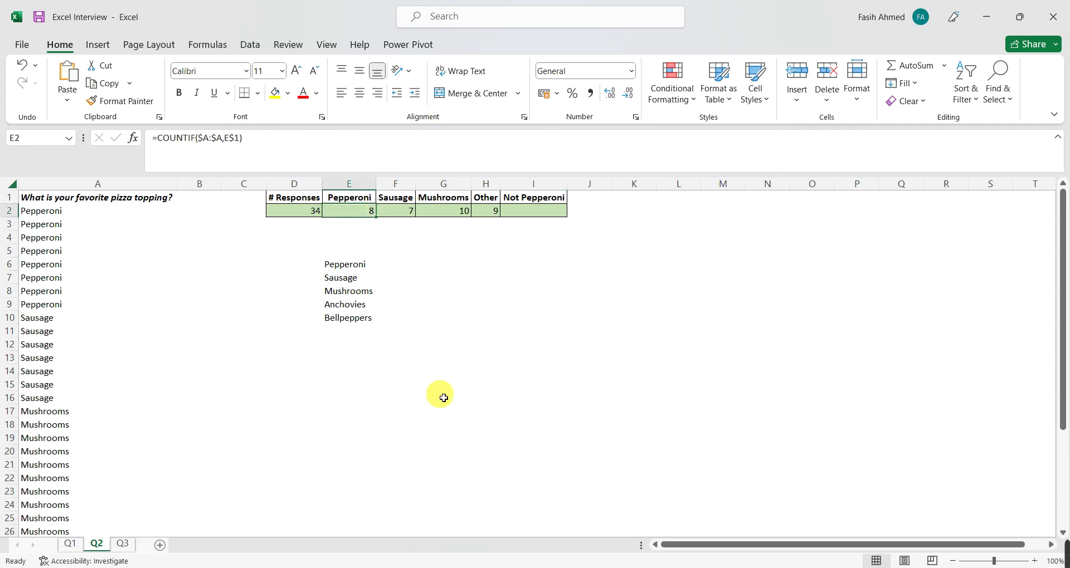
left_click(299, 216)
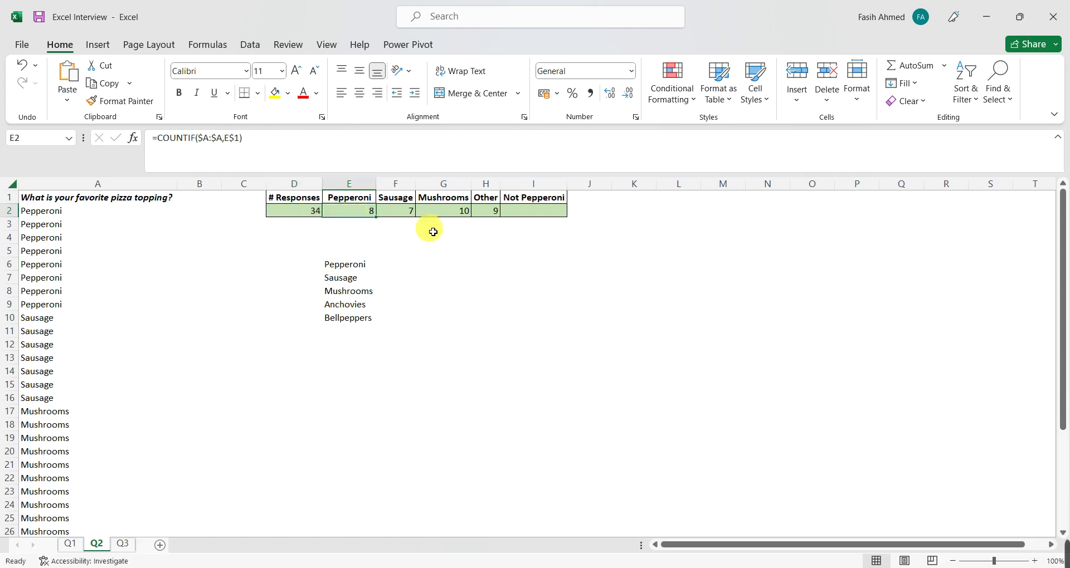
Calculate the Not Pepperoni count in I2 with the formula =D2-E2.
left_click(538, 210)
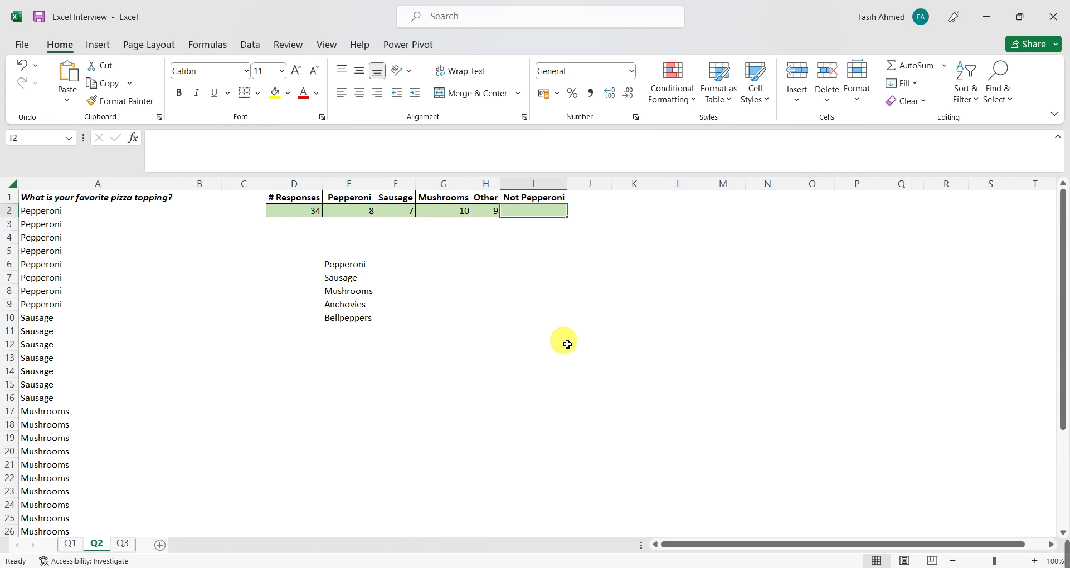
type("=")
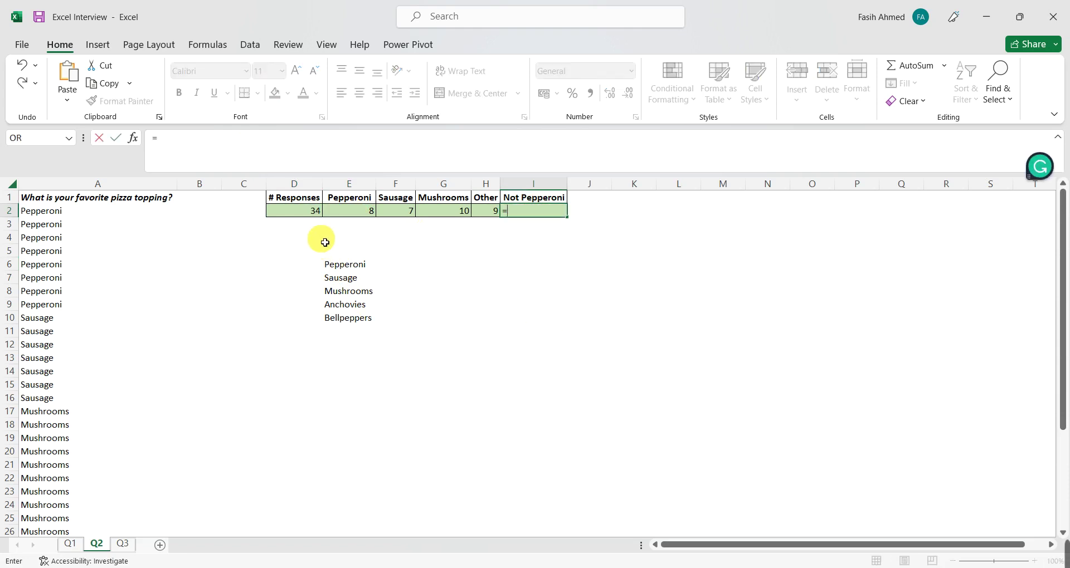
left_click(297, 217)
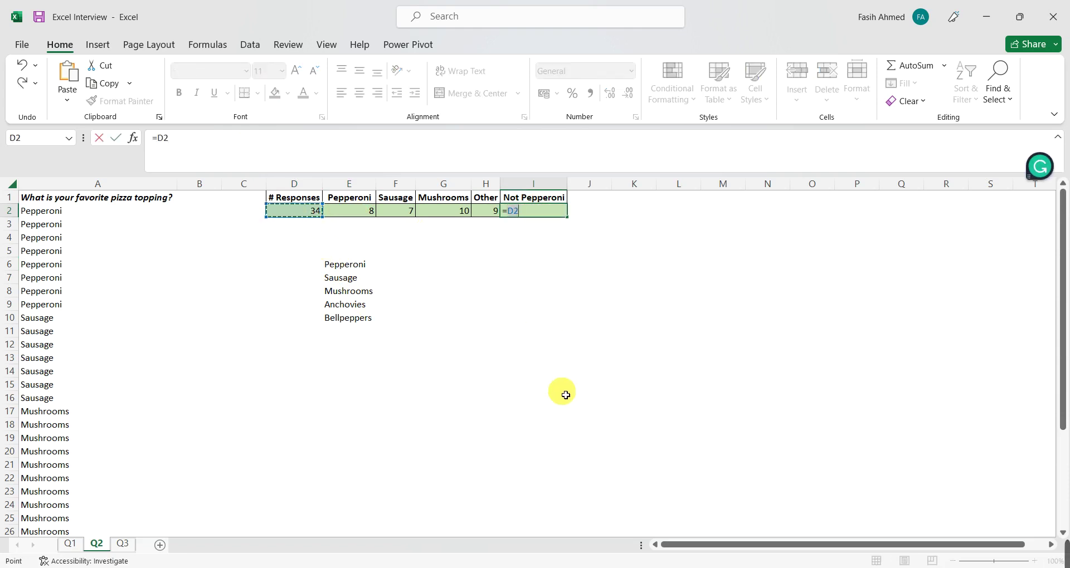
type("-")
left_click(363, 210)
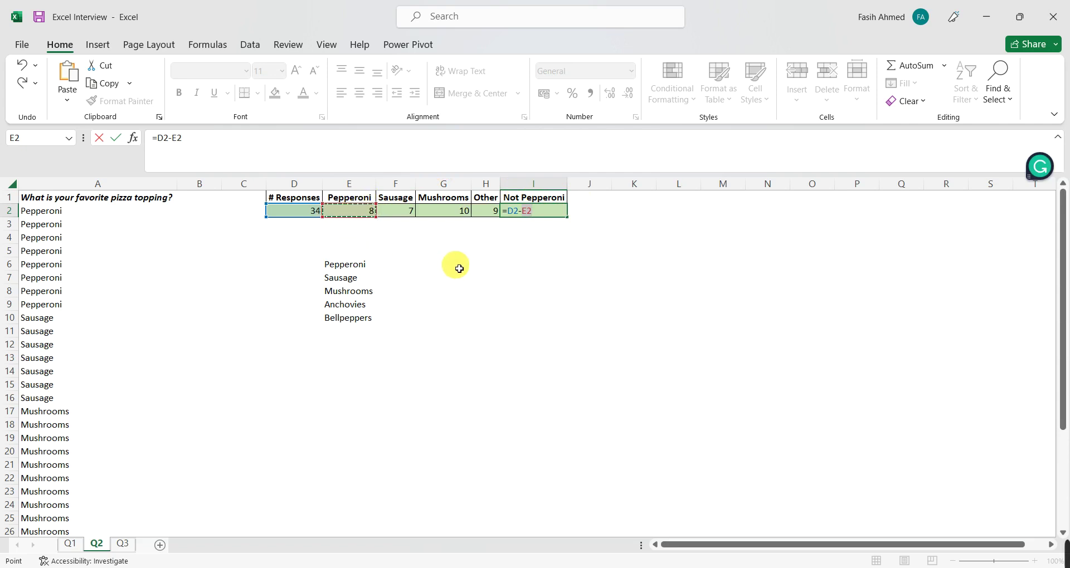
key("Return")
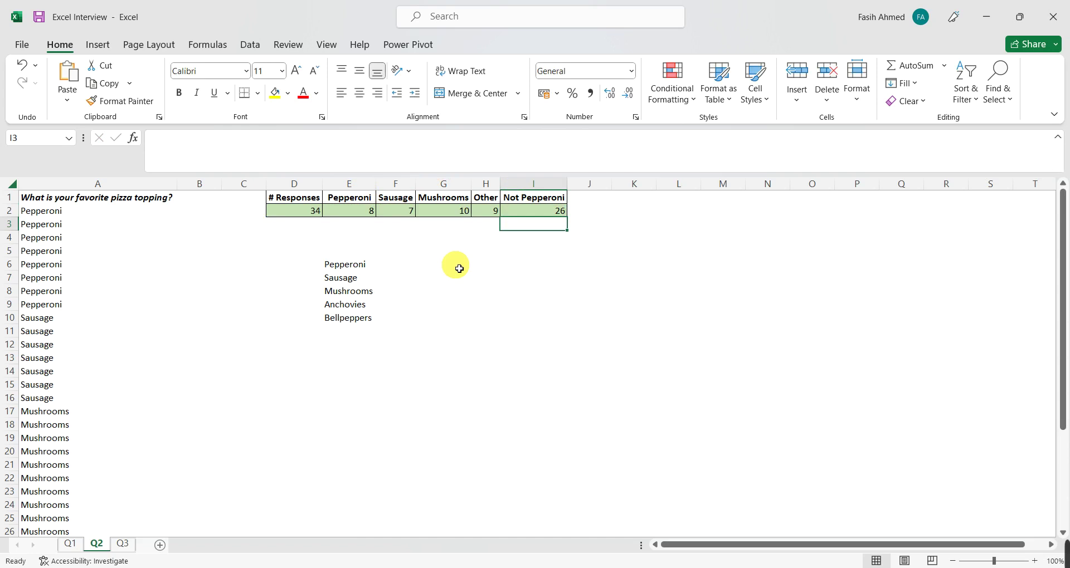
Enter an alternative Not Pepperoni count in I3 with the formula =COUNTIF($A$2:$A$35,"<>"&"Pepperoni").
type("=counti")
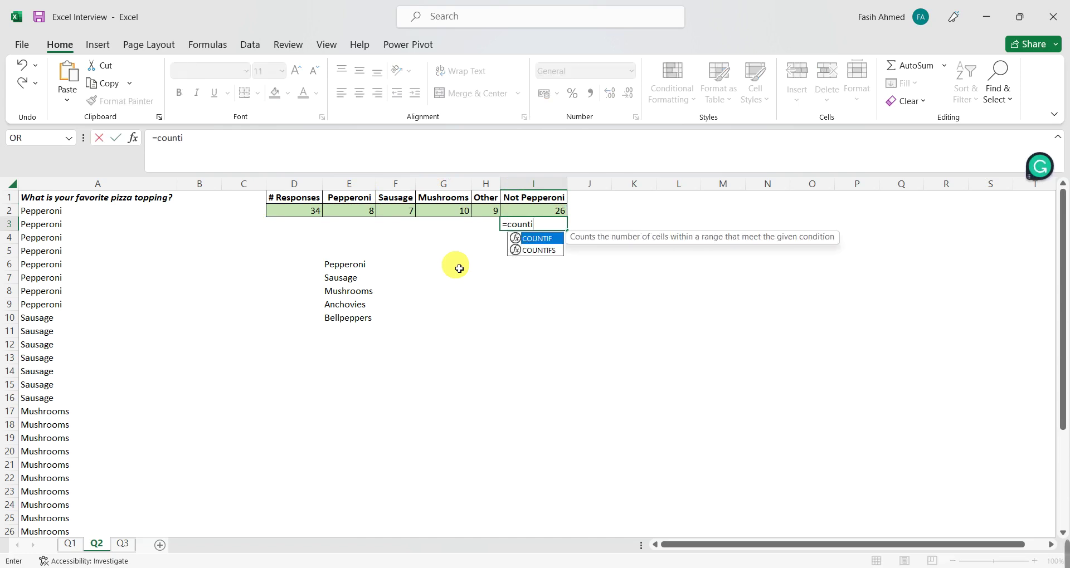
key("Tab")
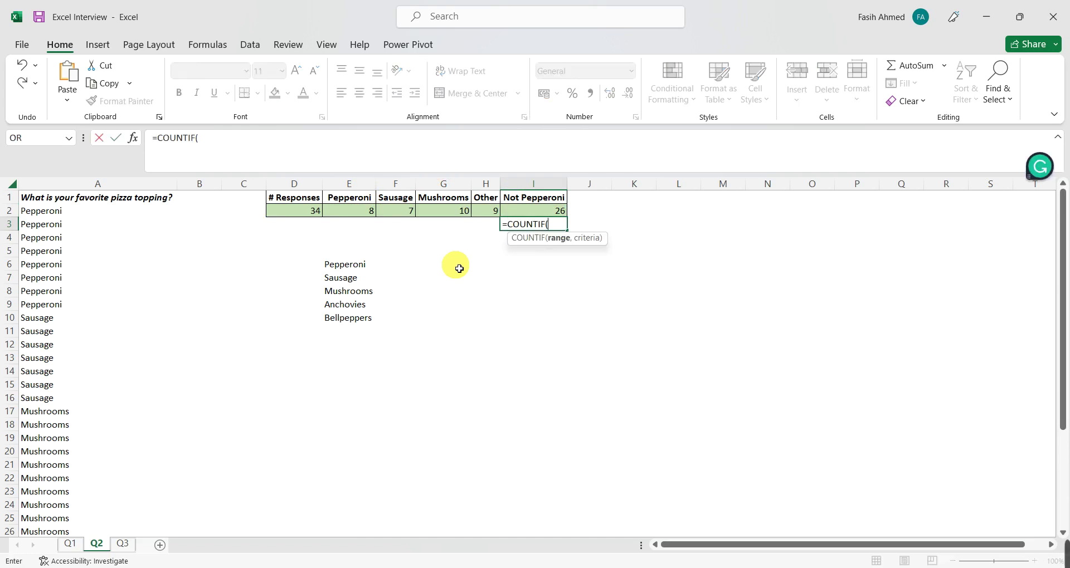
left_click(50, 214)
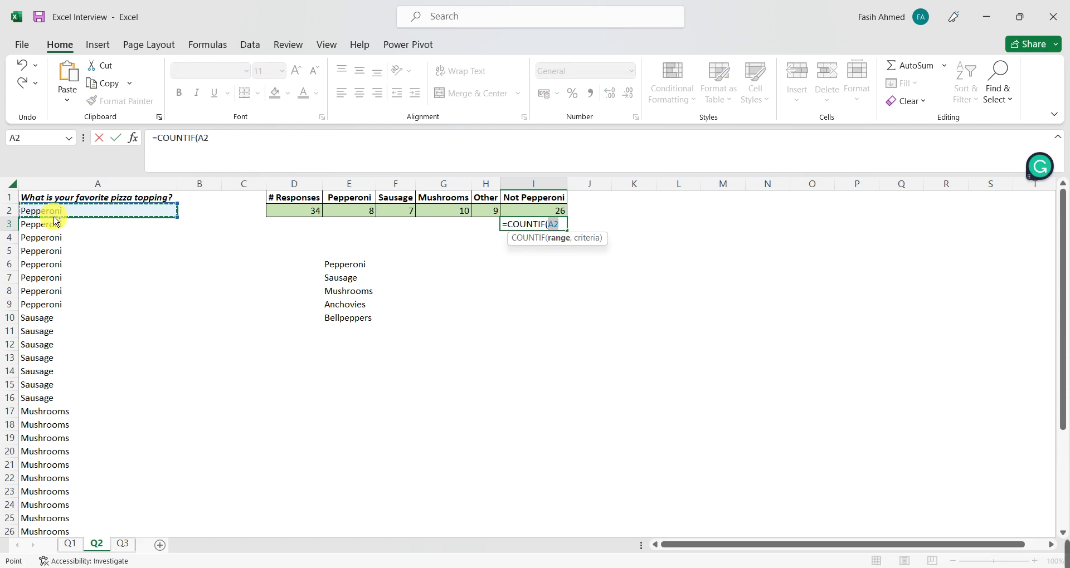
key("ctrl+shift+Down")
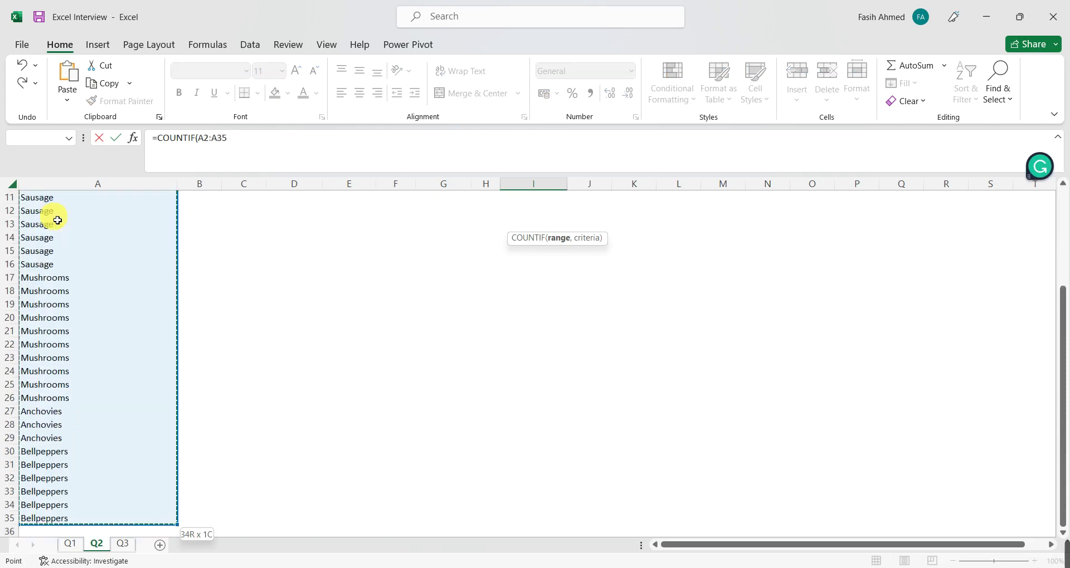
key("F4")
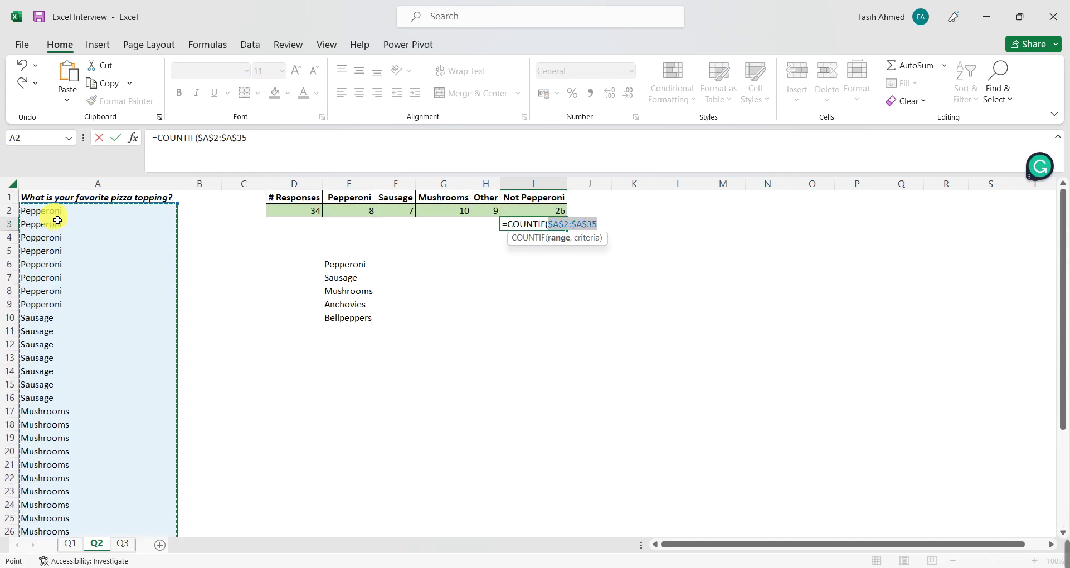
type(",\"<")
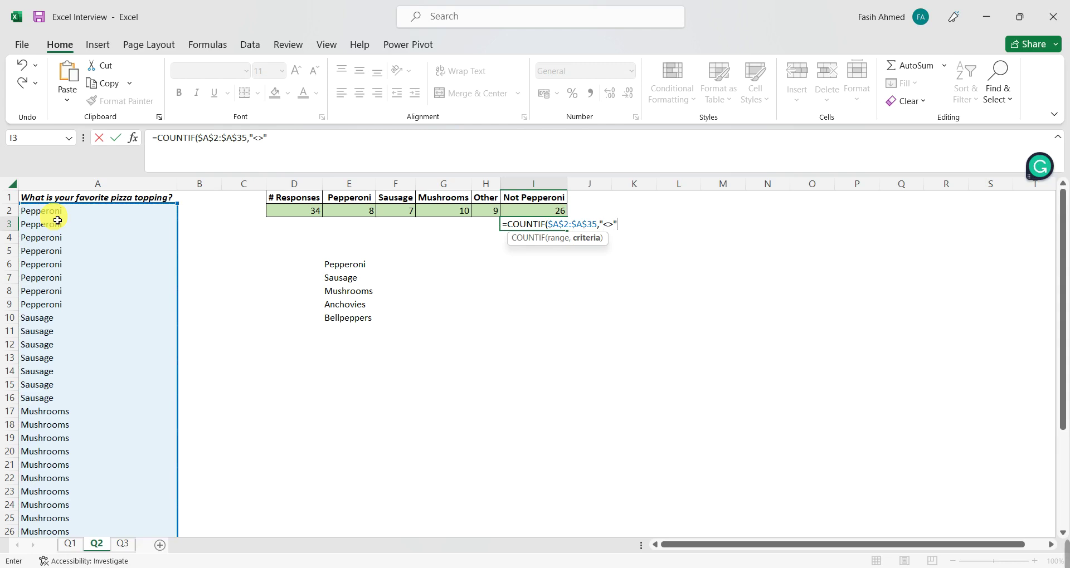
type(">\"&\"Pepperoni")
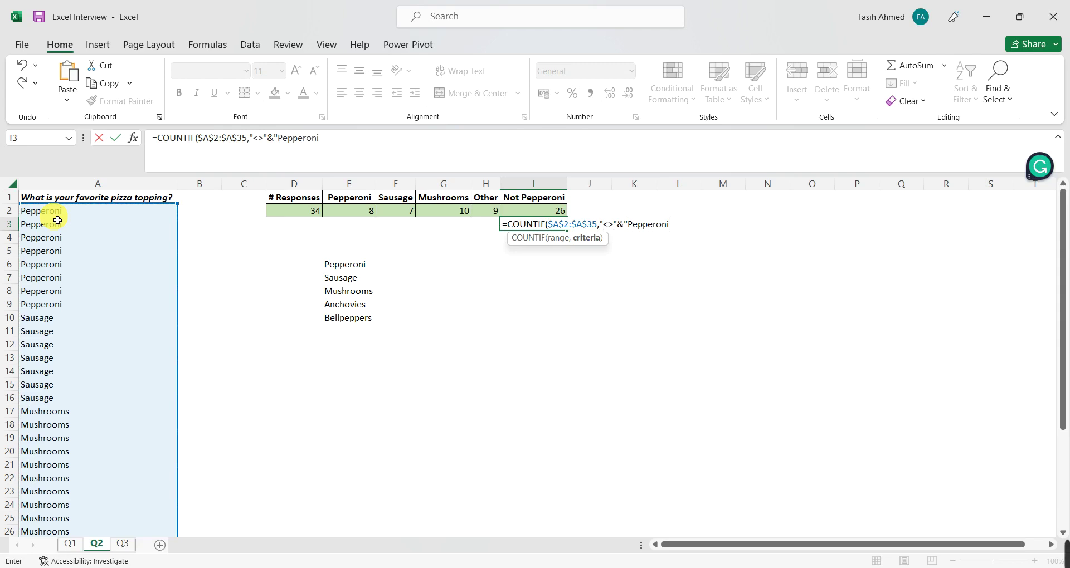
type("\")")
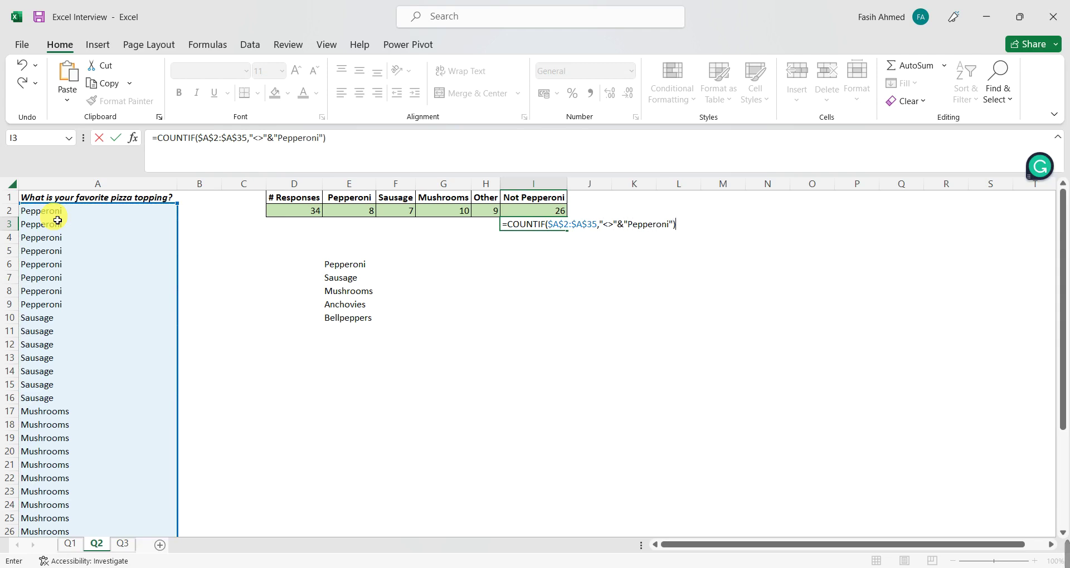
key("Return")
key("Up")
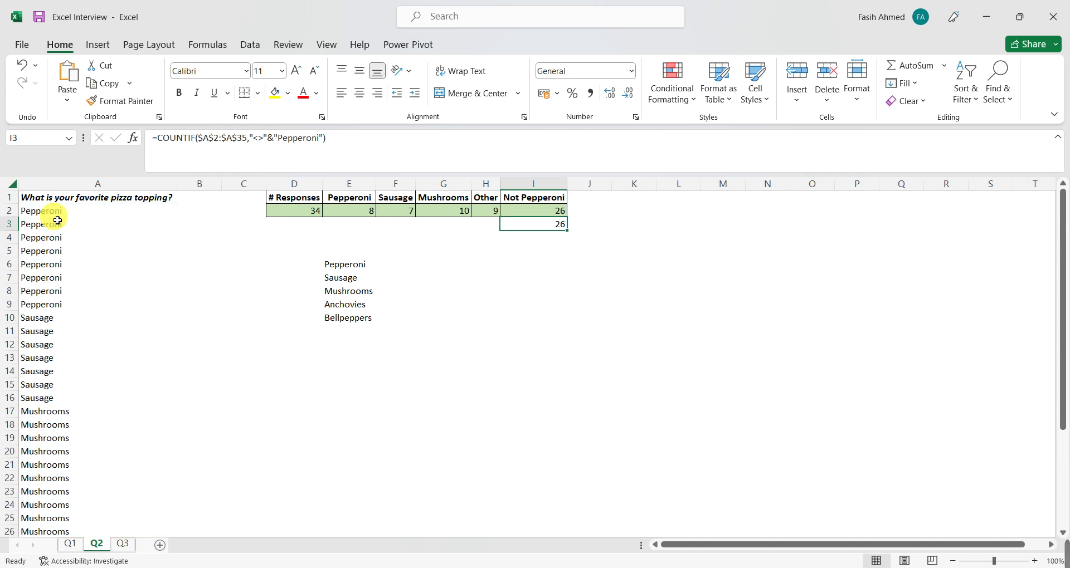
Compare the Not Pepperoni formulas in I2 and I3, and check the Pepperoni count formula in E2 that the subtraction relies on.
key("Up")
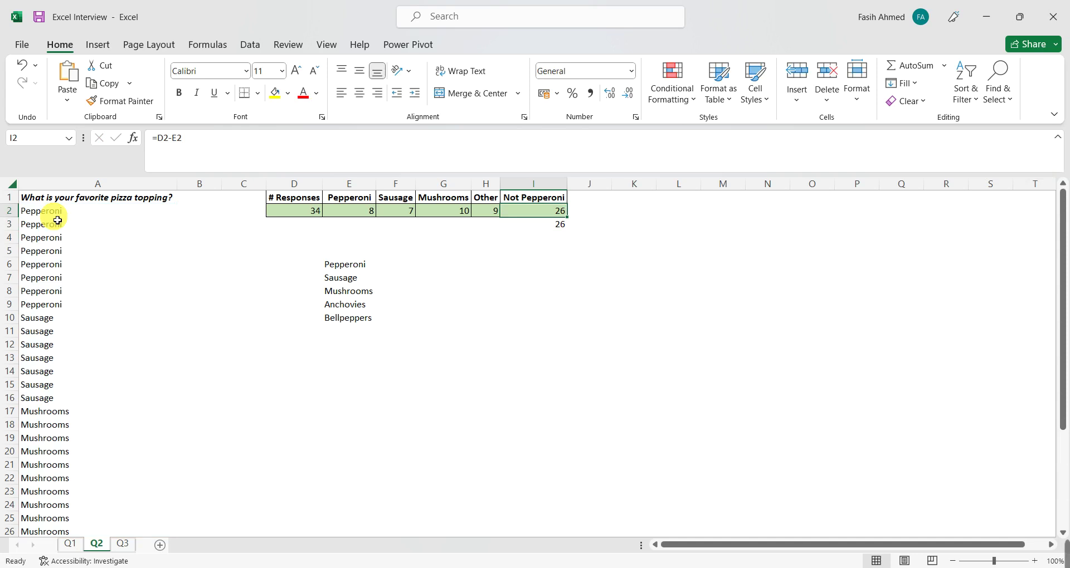
key("Down")
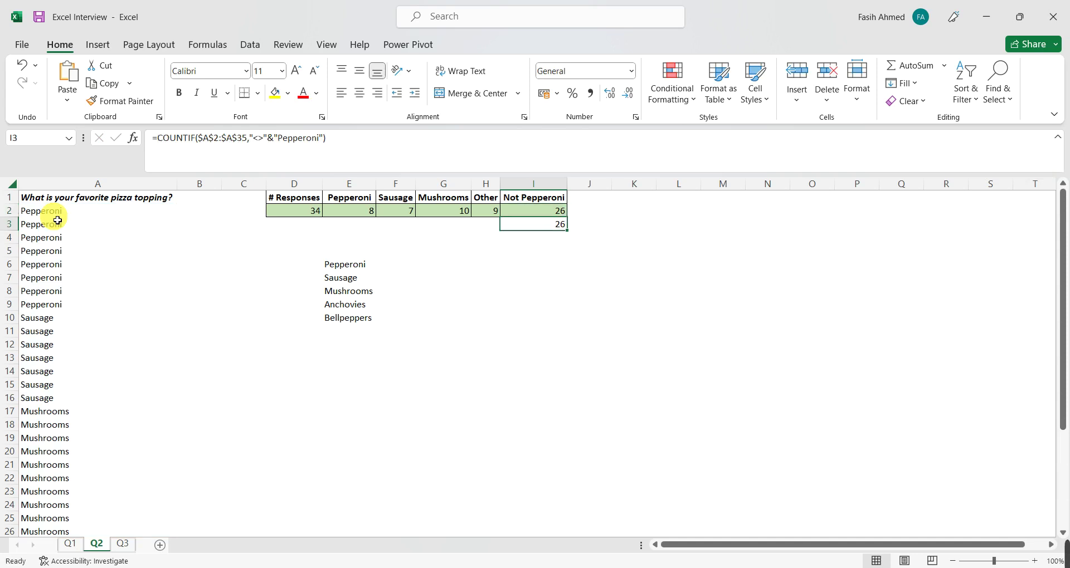
key("Up")
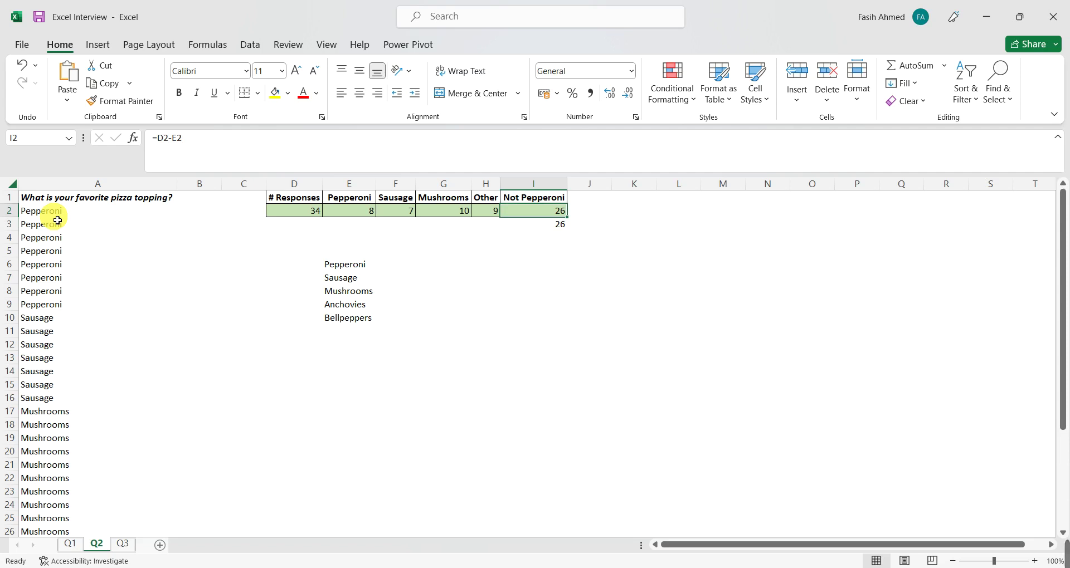
key("Left")
key("Left")
key("Left")
key("Left")
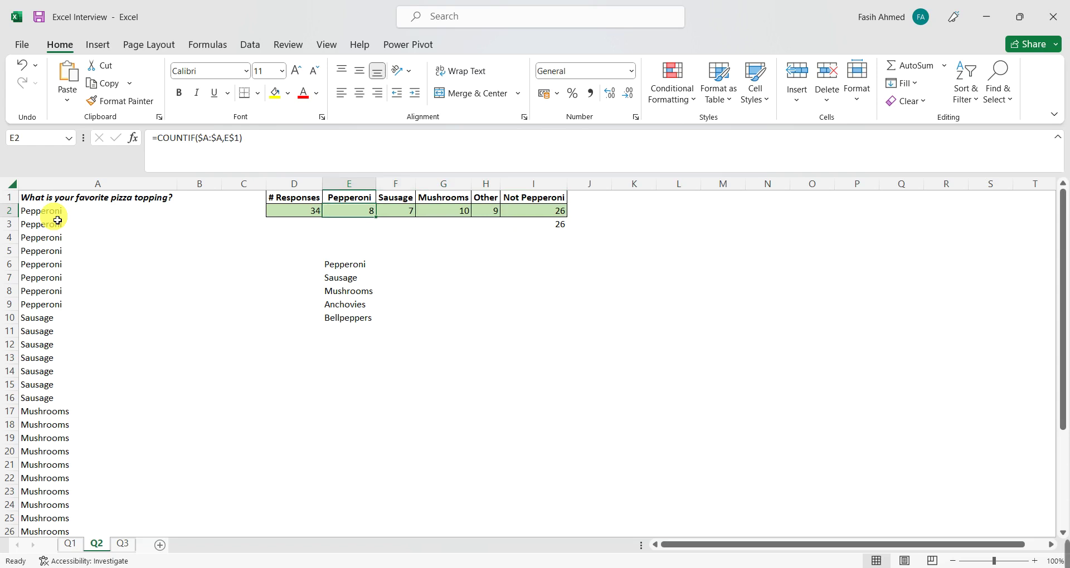
key("Right")
key("Right")
key("Right")
key("Right")
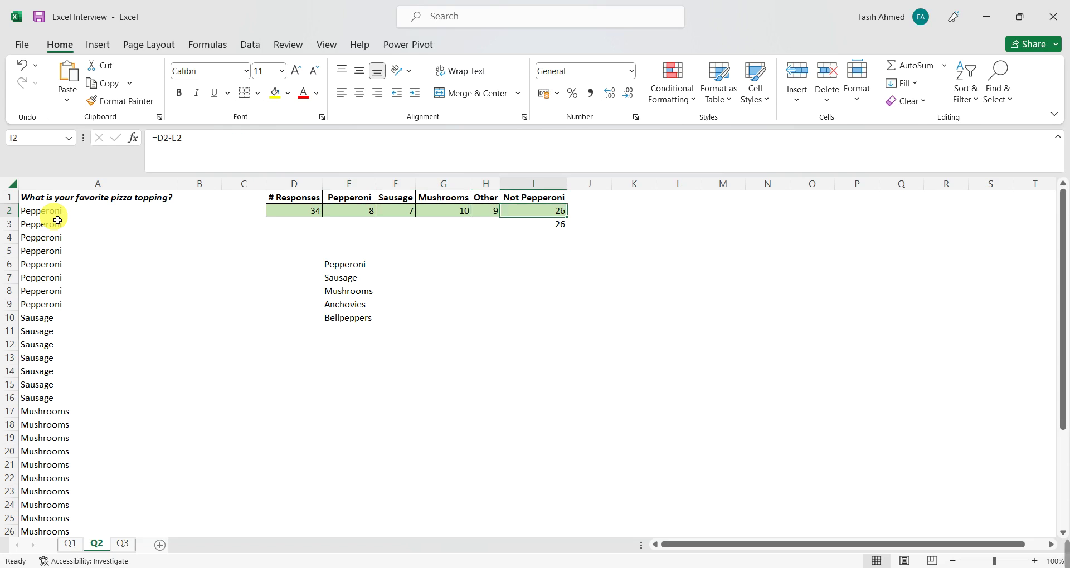
Review the summary table's formulas from # Responses in D2 through Pepperoni and Other to both Not Pepperoni versions in I2 and I3.
key("Up")
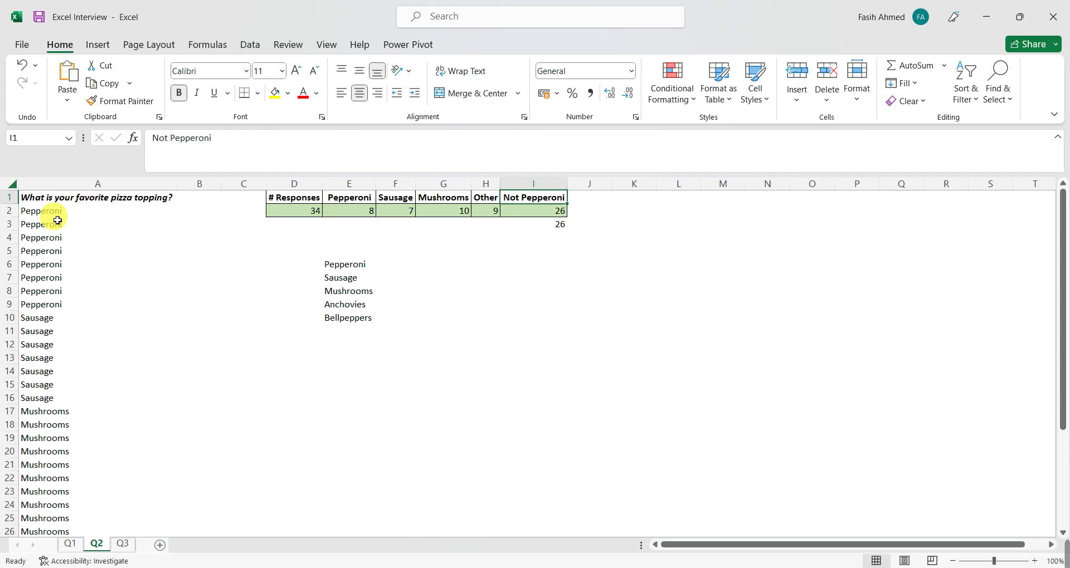
key("Left")
key("Left")
key("Left")
key("Left")
key("Left")
key("Down")
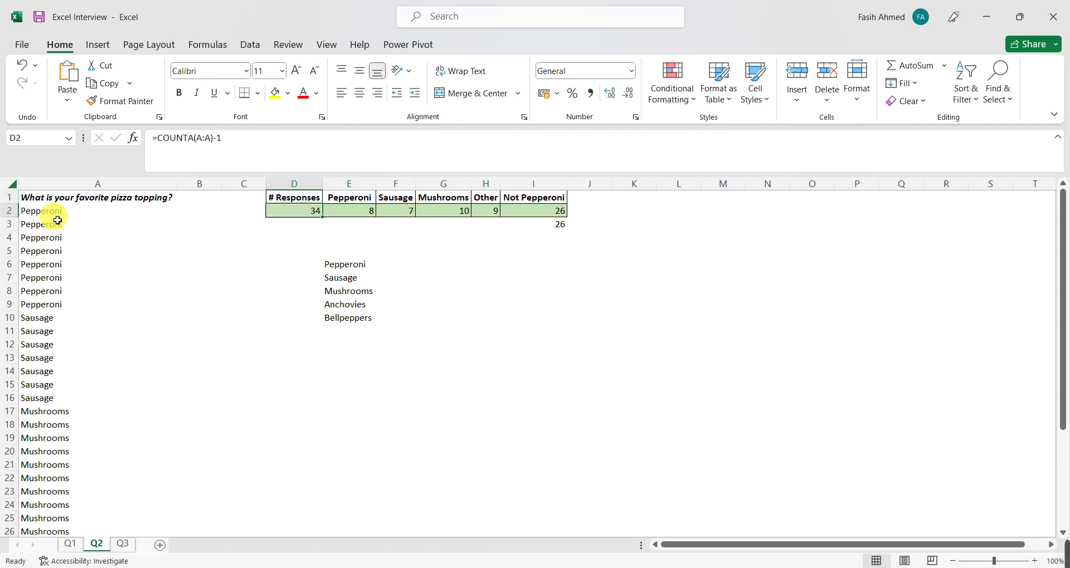
key("Right")
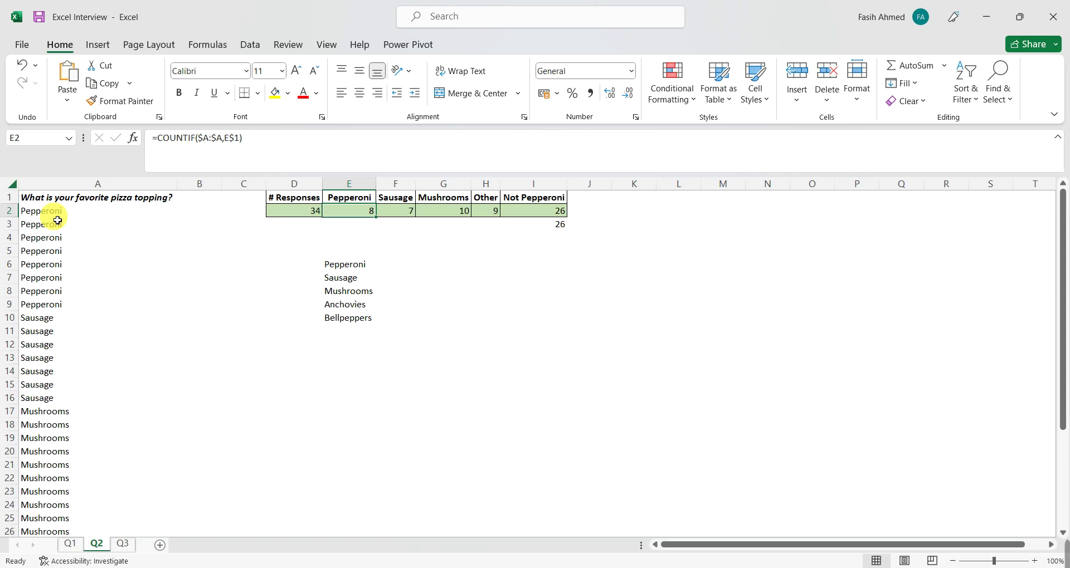
key("Right")
key("Right")
key("Right")
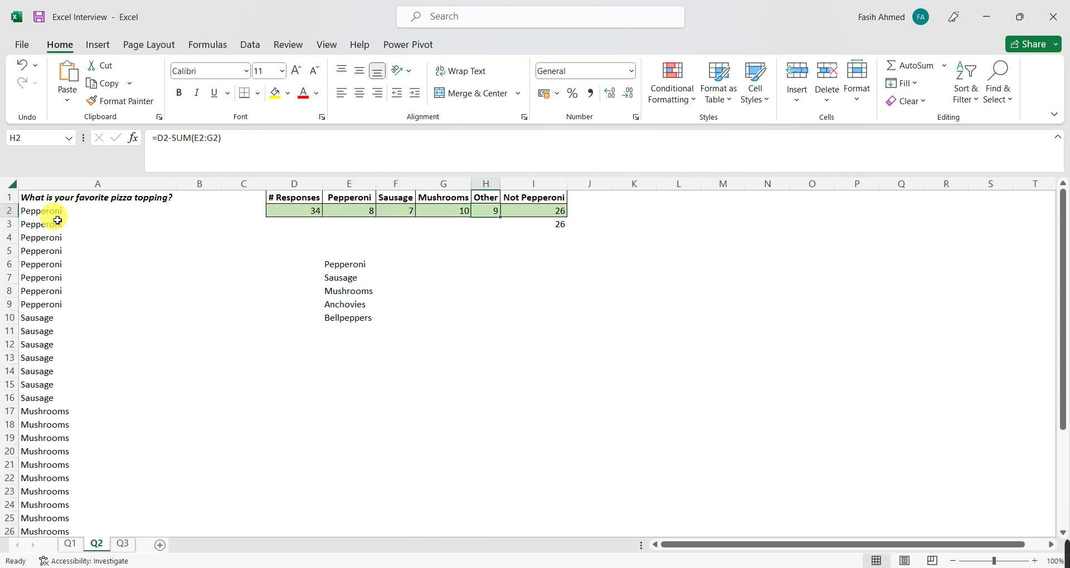
key("Down")
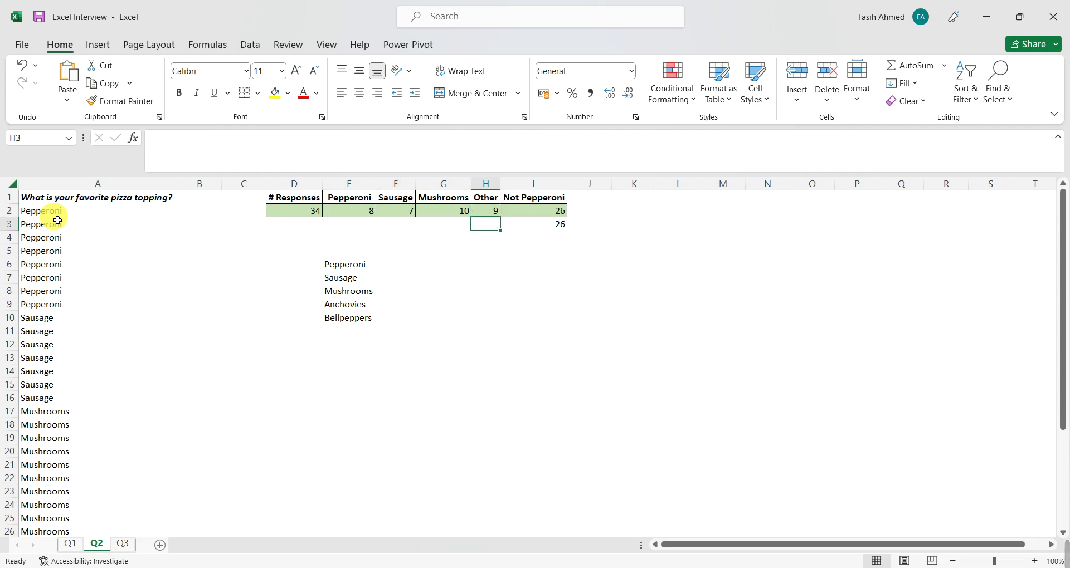
key("Up")
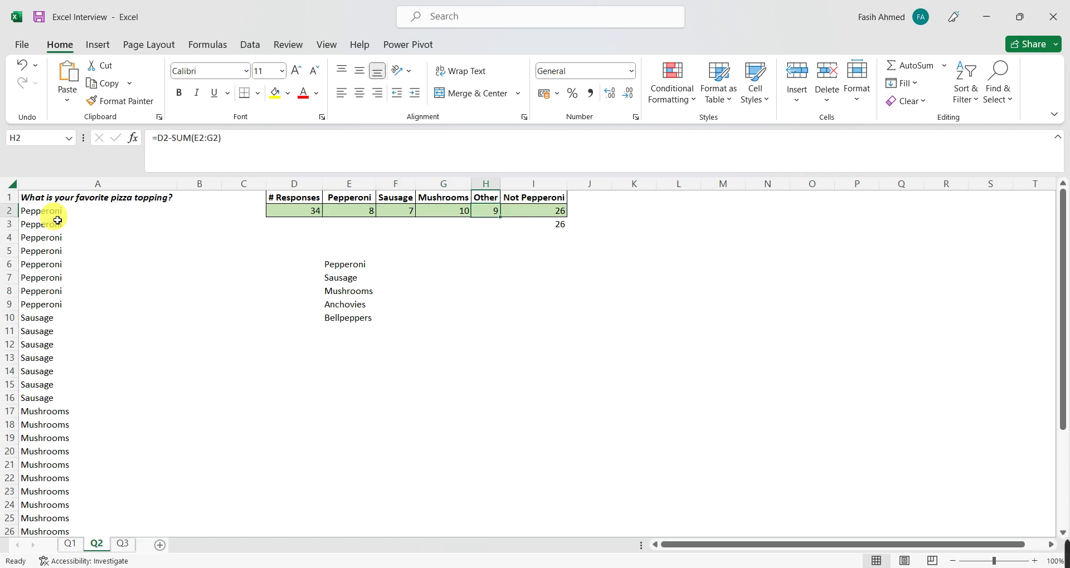
key("Right")
key("Down")
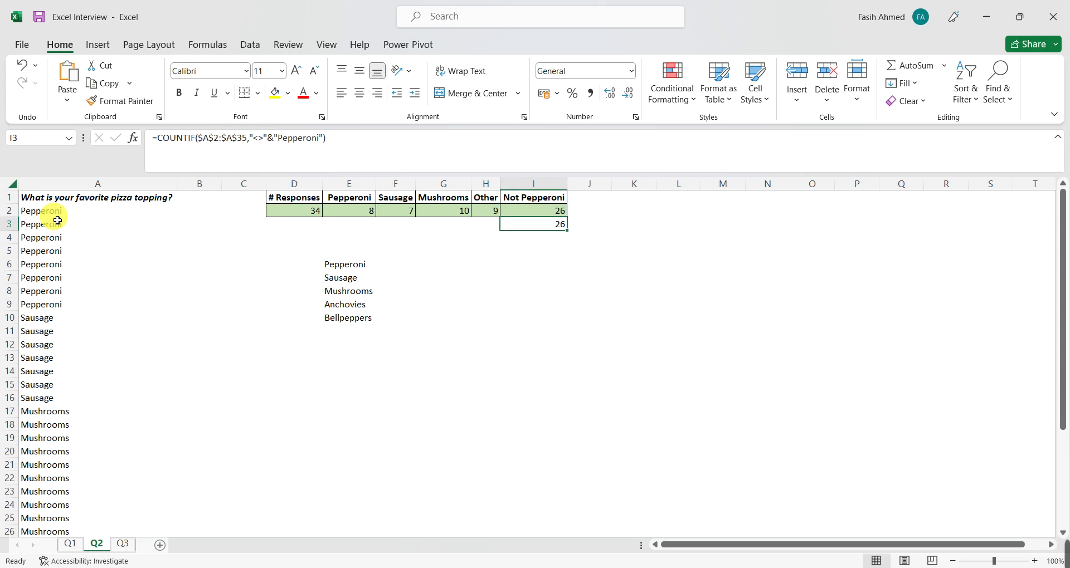
key("Up")
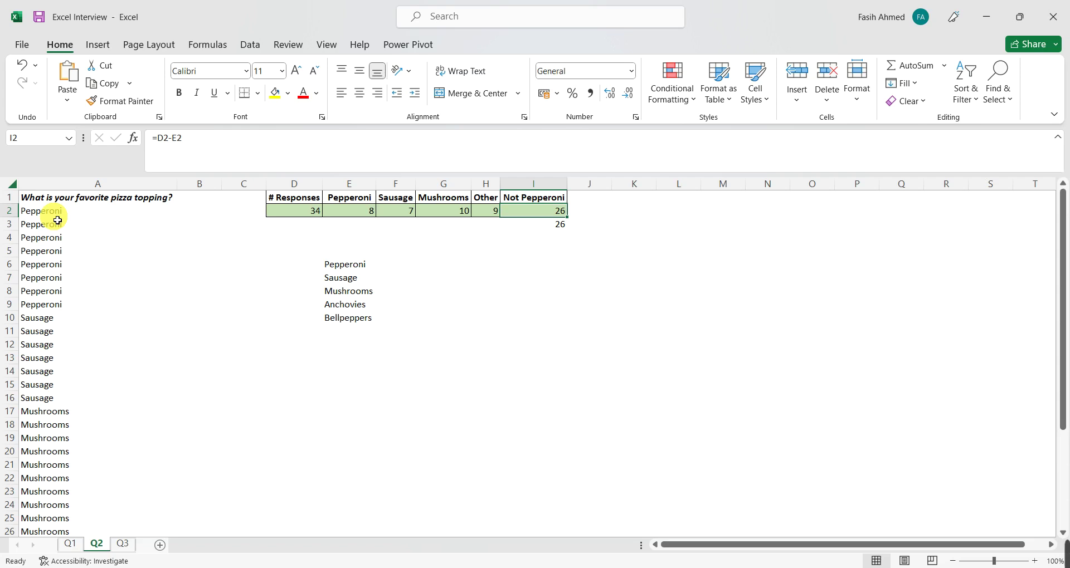
Open sheet Q3 and examine the state data table, matching its State and Abbr. columns to the headers of the Q3 lookup table.
left_click(124, 544)
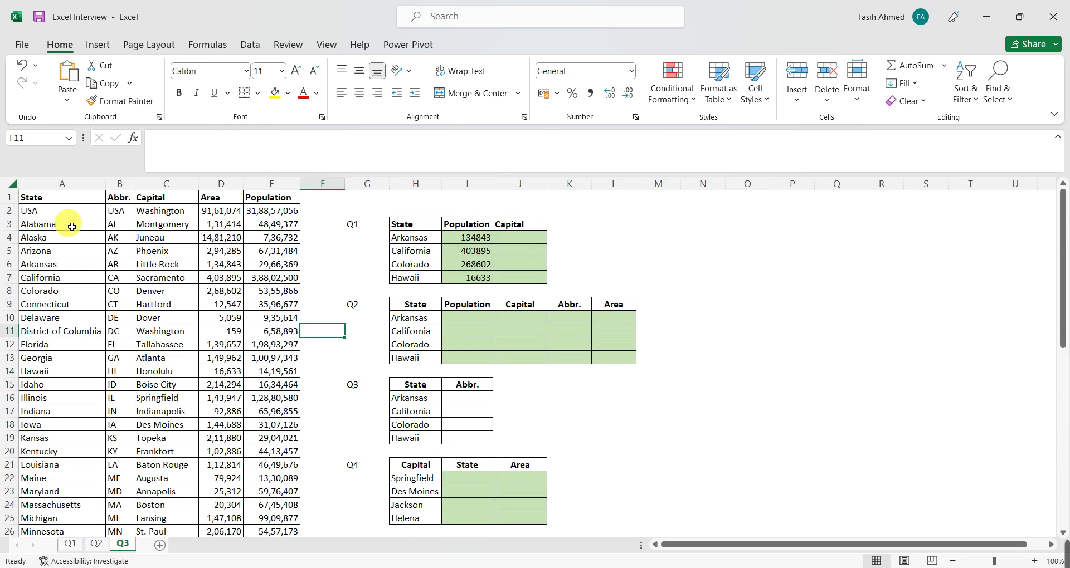
left_click_drag(33, 198, 292, 455)
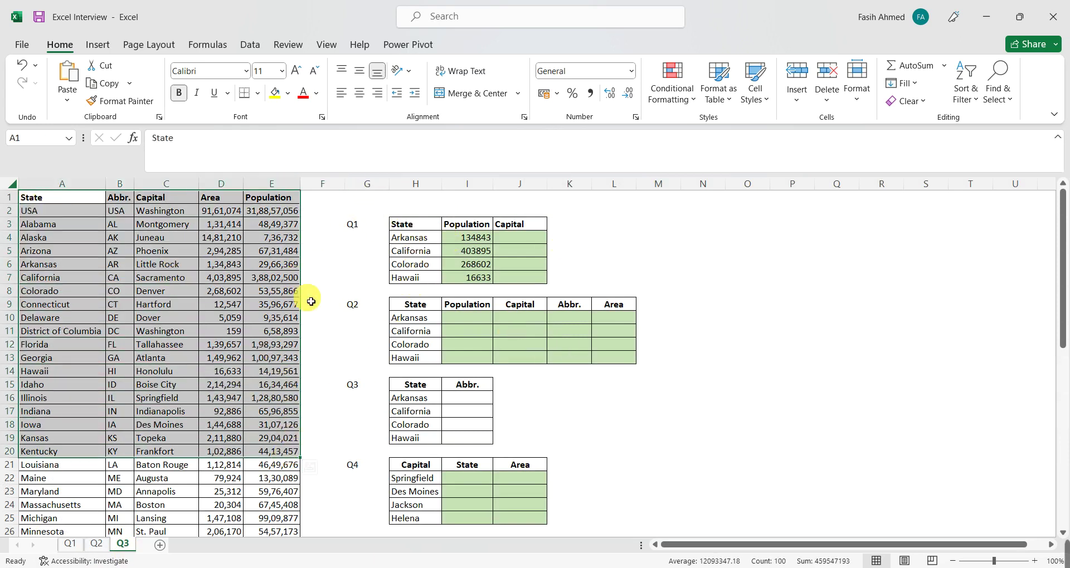
left_click(421, 391)
left_click(59, 201)
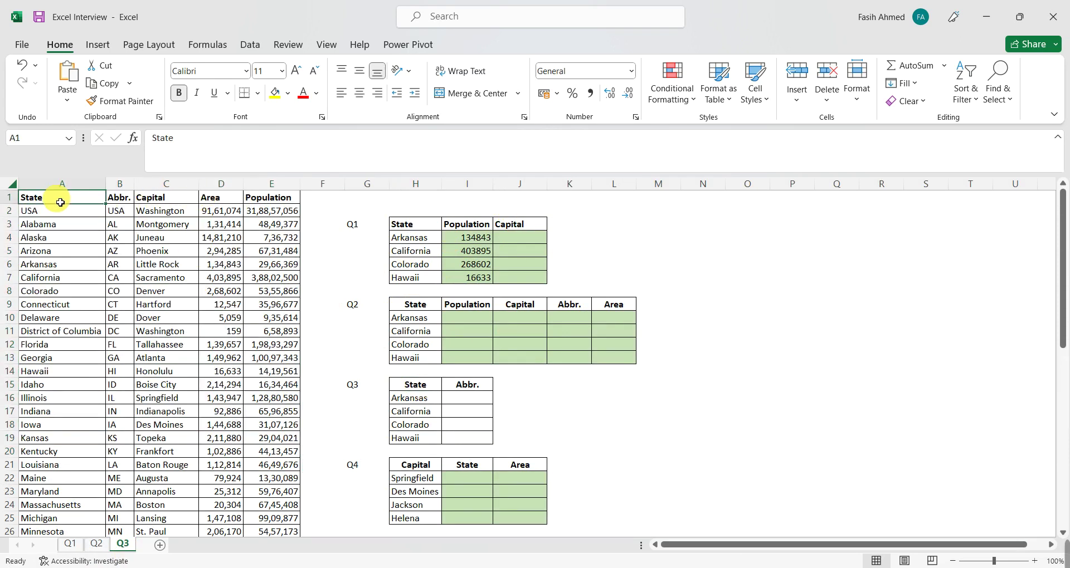
left_click(471, 386)
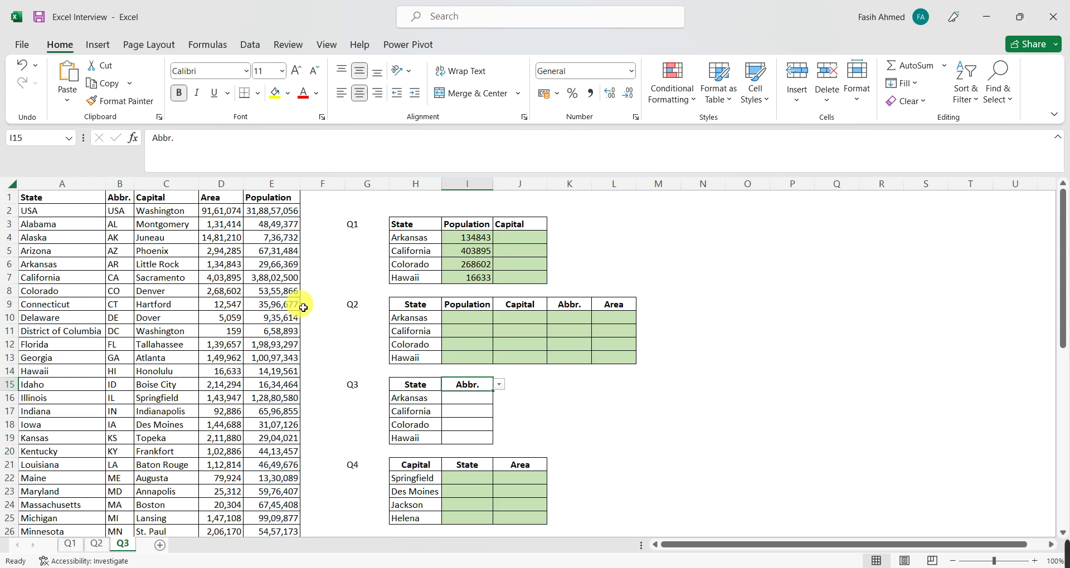
left_click(119, 198)
Match the Q4 lookup table's Capital, State and Area headers to the columns of the state data, and return to sheet Q2.
left_click(419, 467)
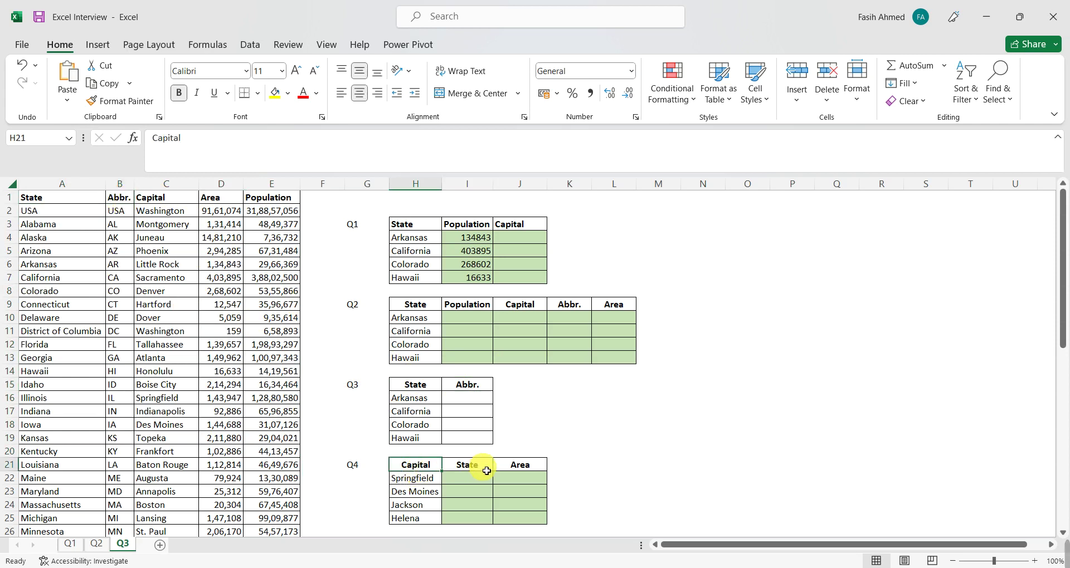
left_click(160, 198)
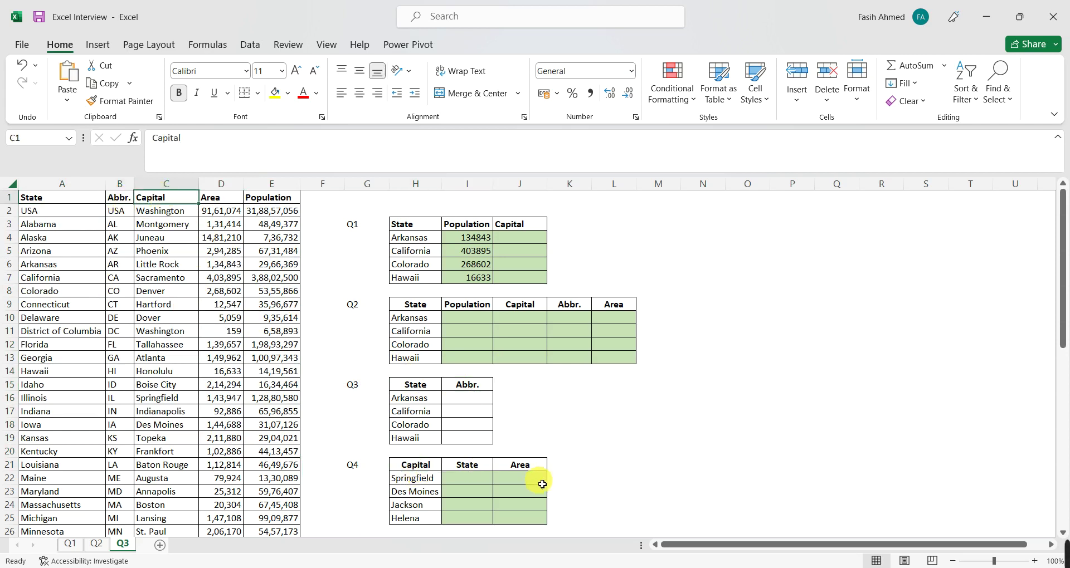
left_click(474, 465)
left_click(524, 465)
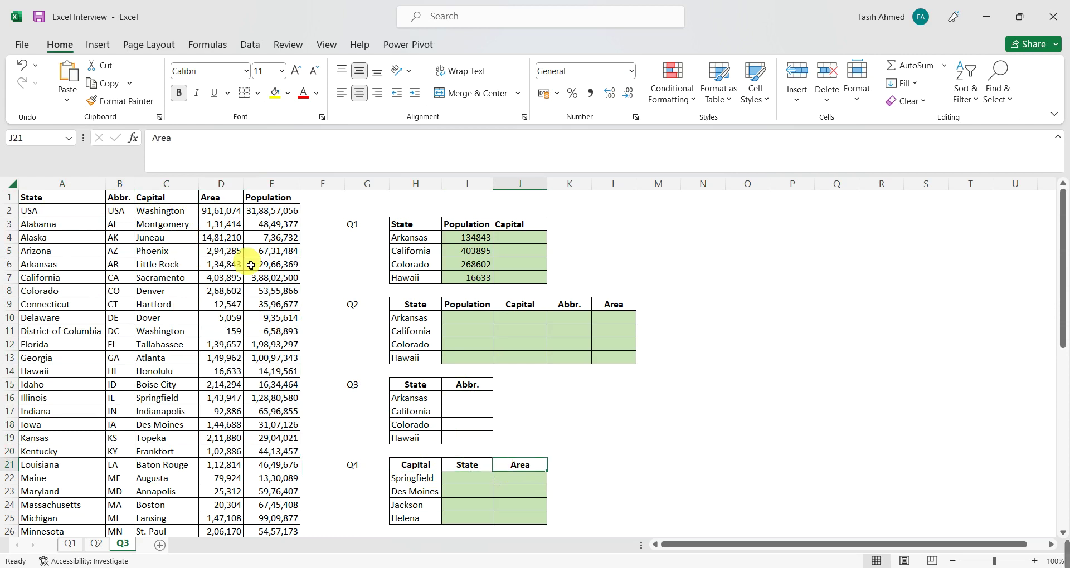
left_click(154, 200)
left_click(53, 200)
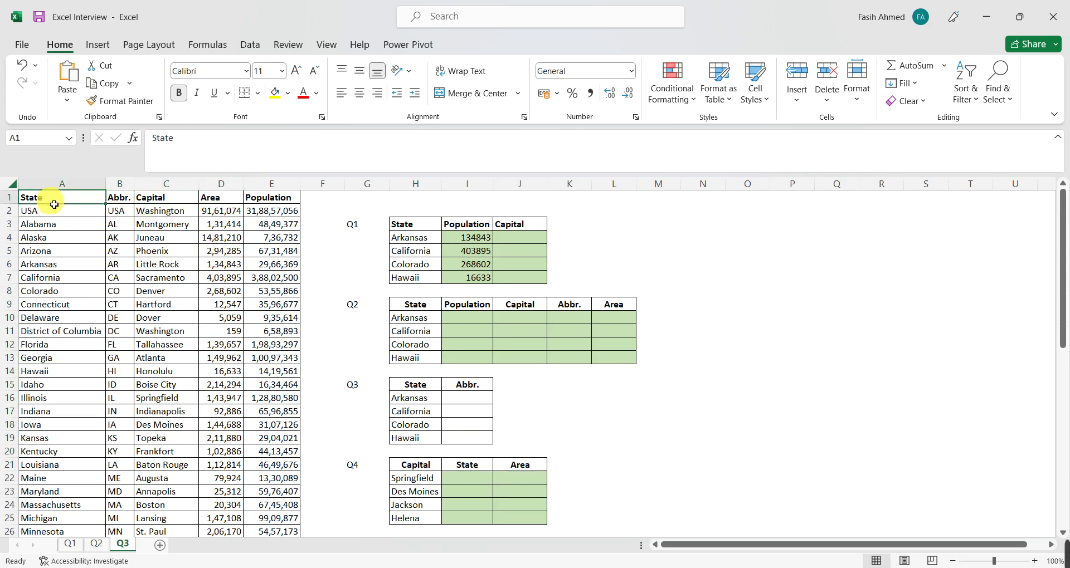
left_click(221, 200)
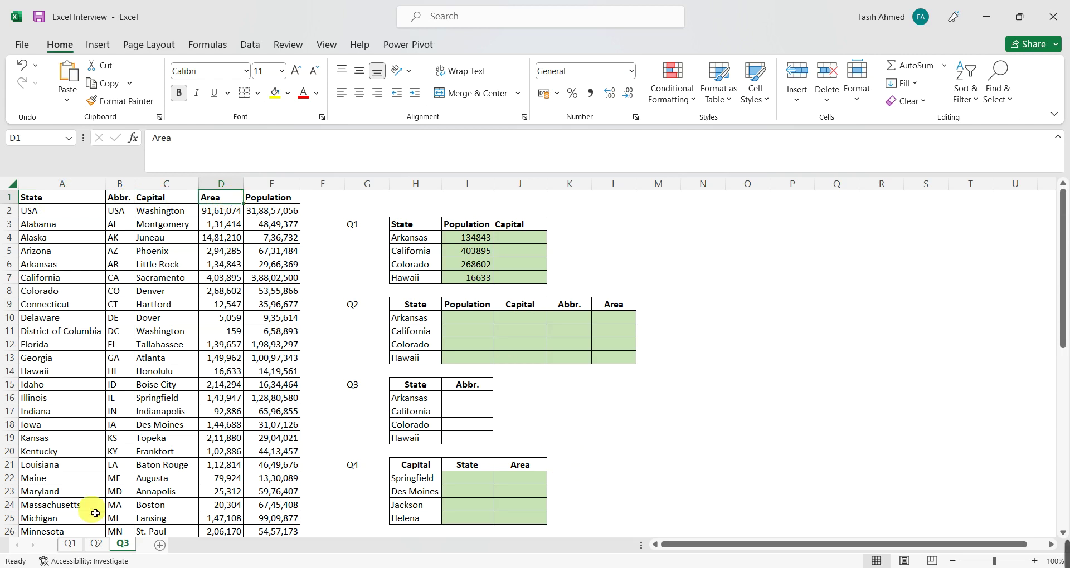
left_click(99, 544)
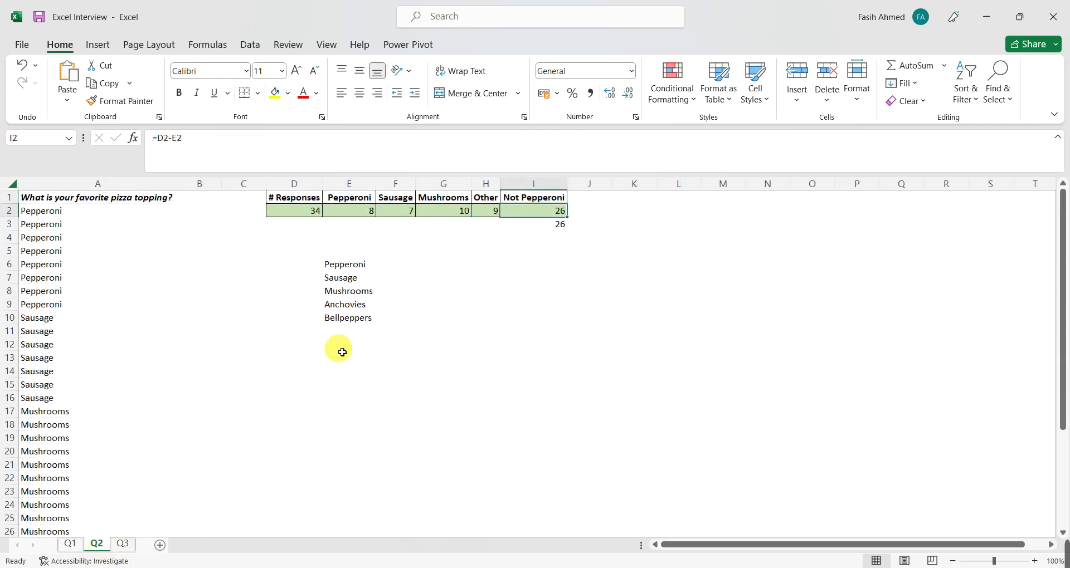